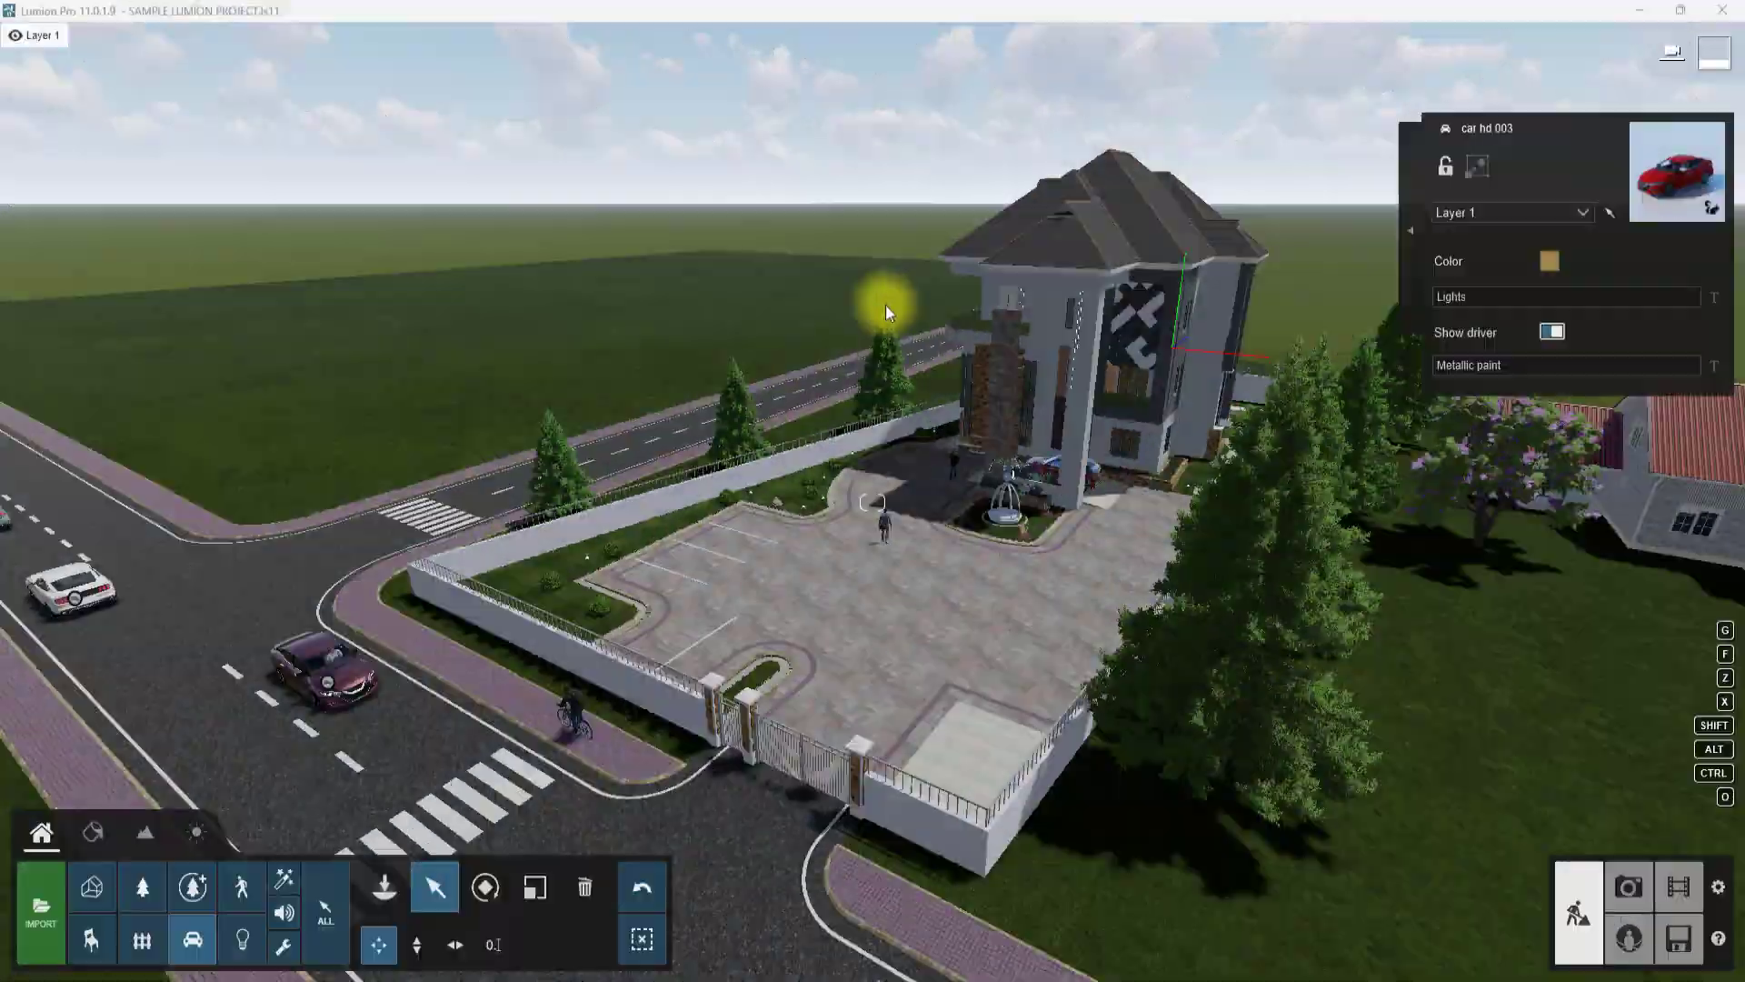
Switch the project from build mode to movie mode.
scroll(939, 343, down, 3)
right_drag(939, 342, 940, 343)
scroll(780, 467, up, 3)
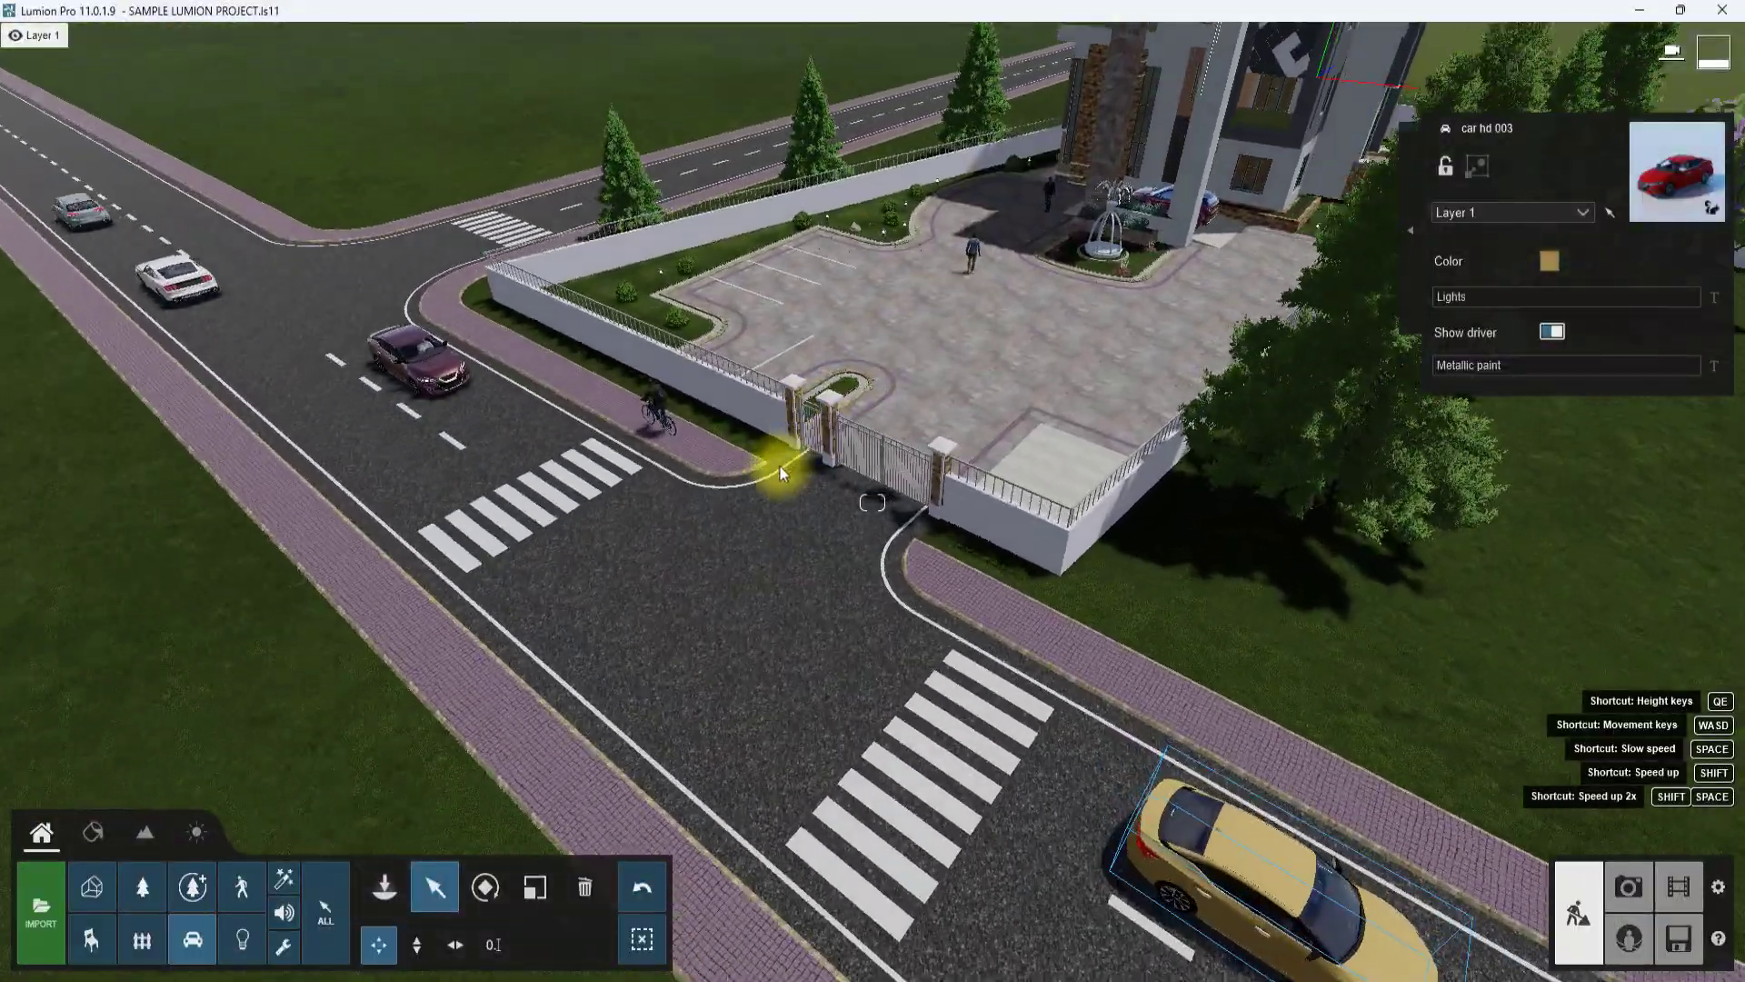
right_drag(780, 467, 782, 467)
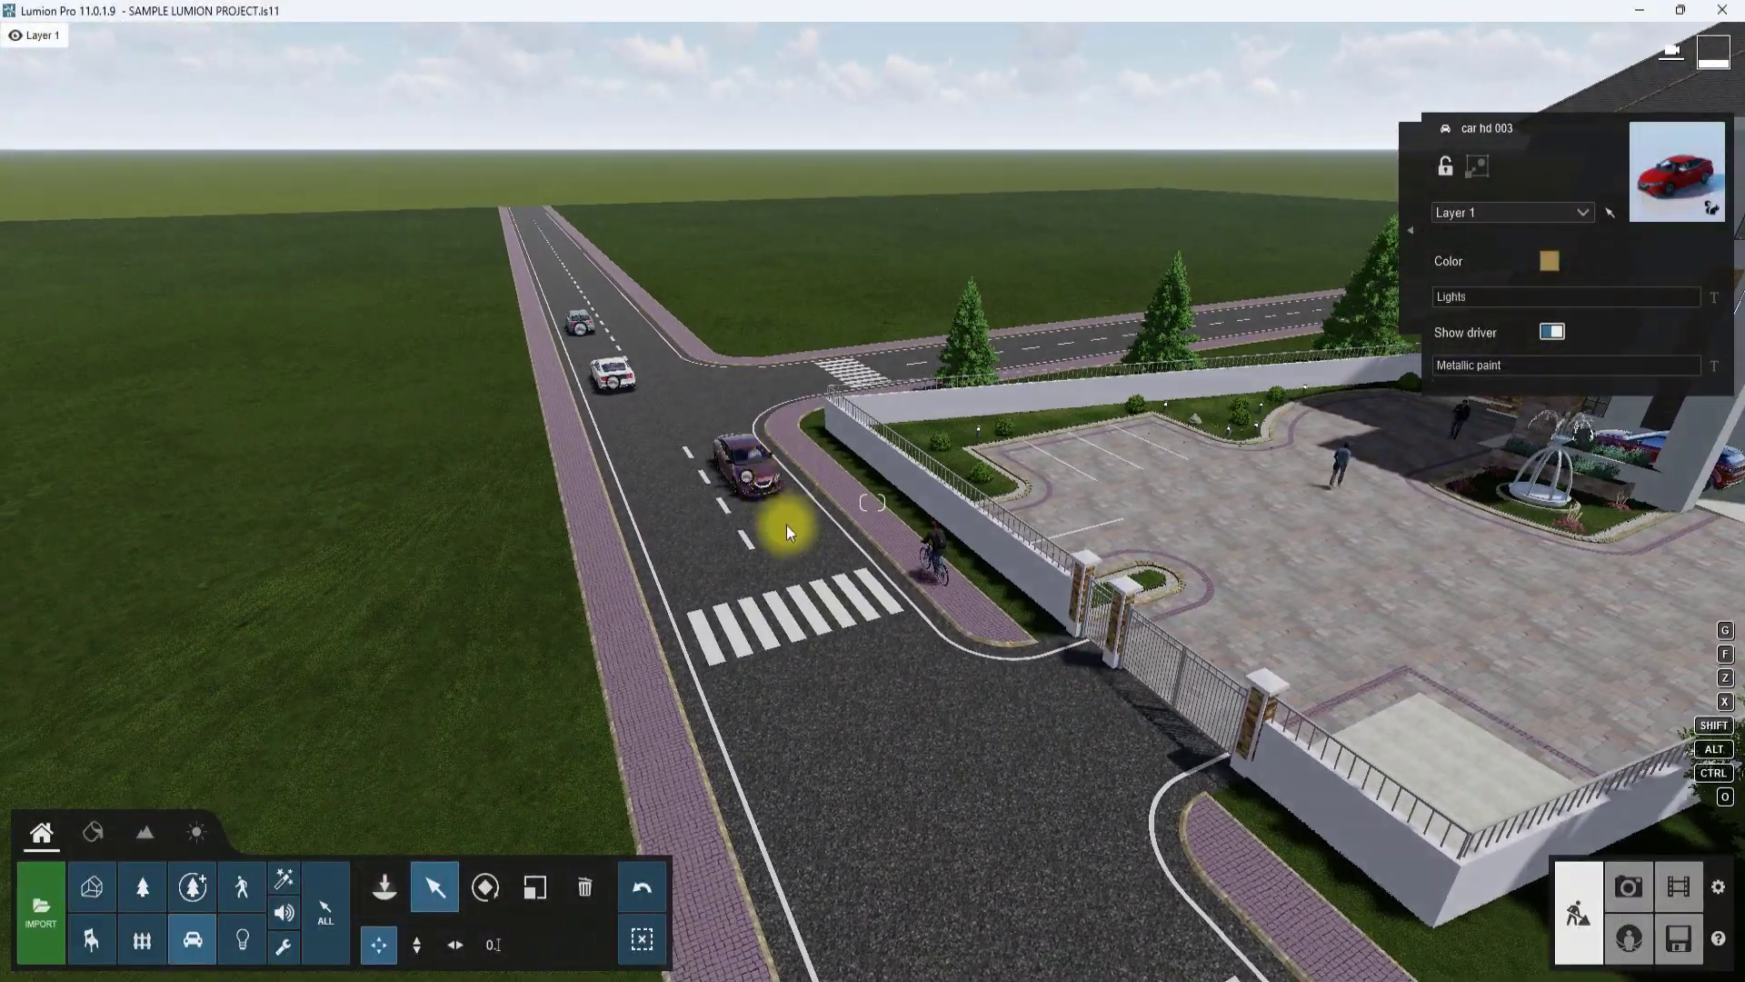
key(d)
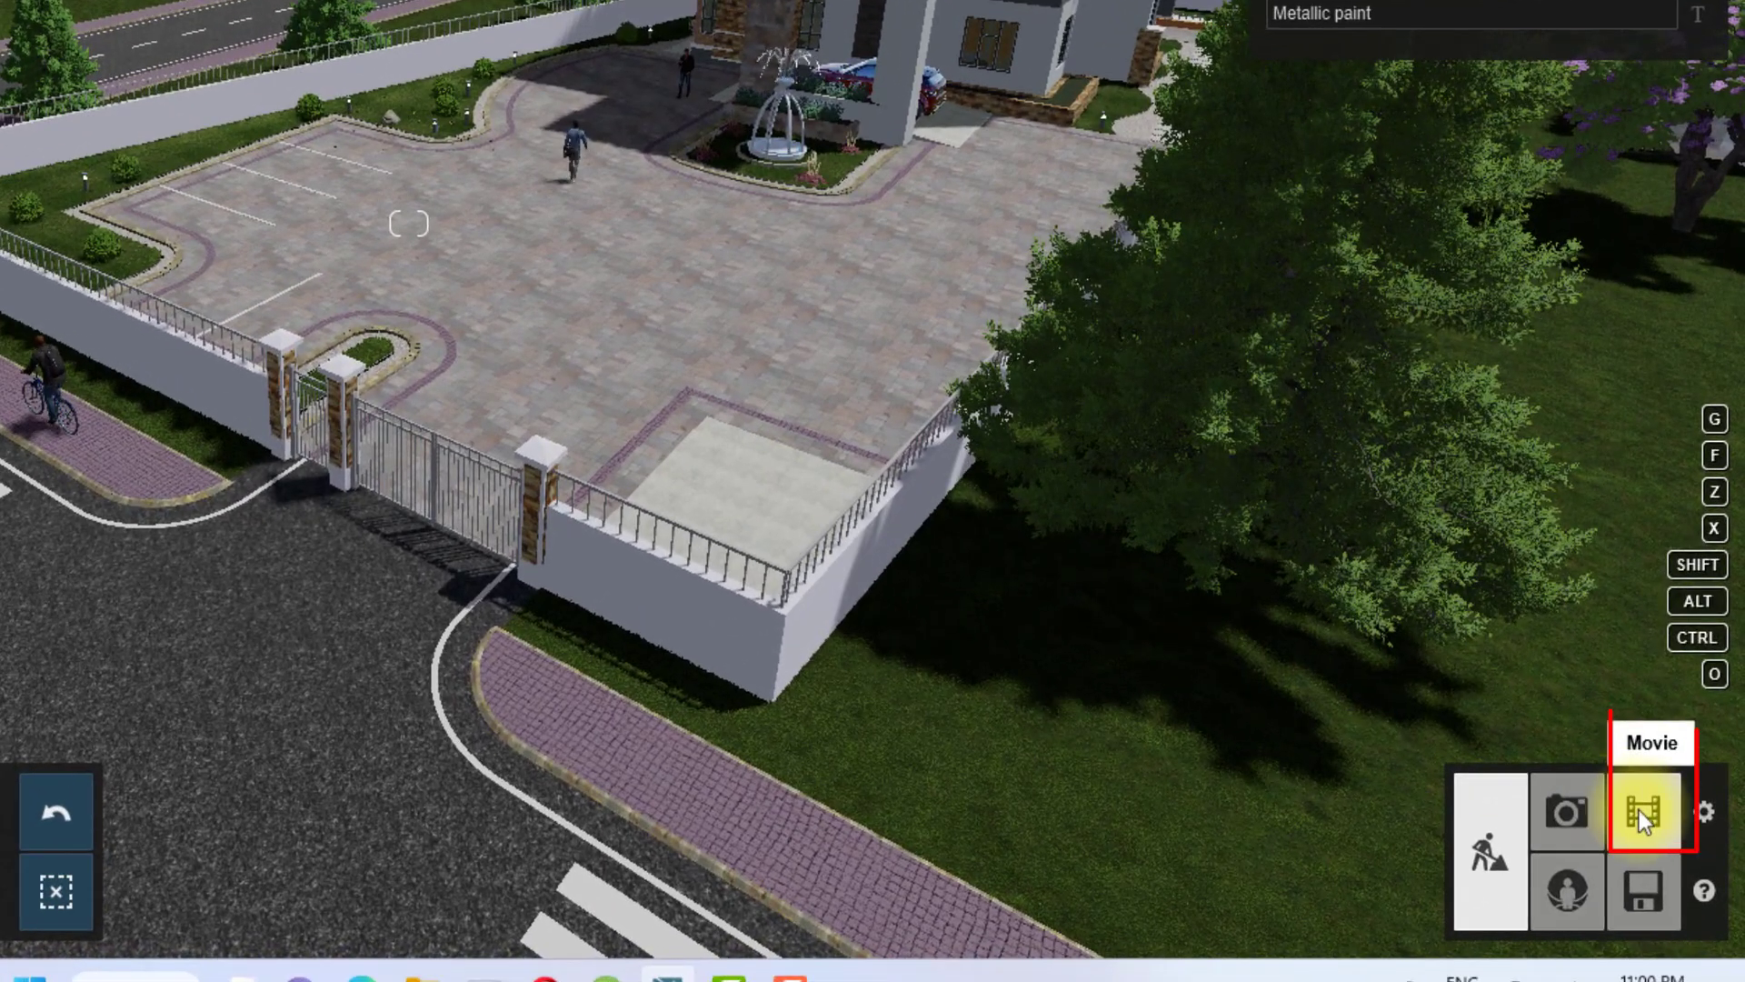
click(1641, 810)
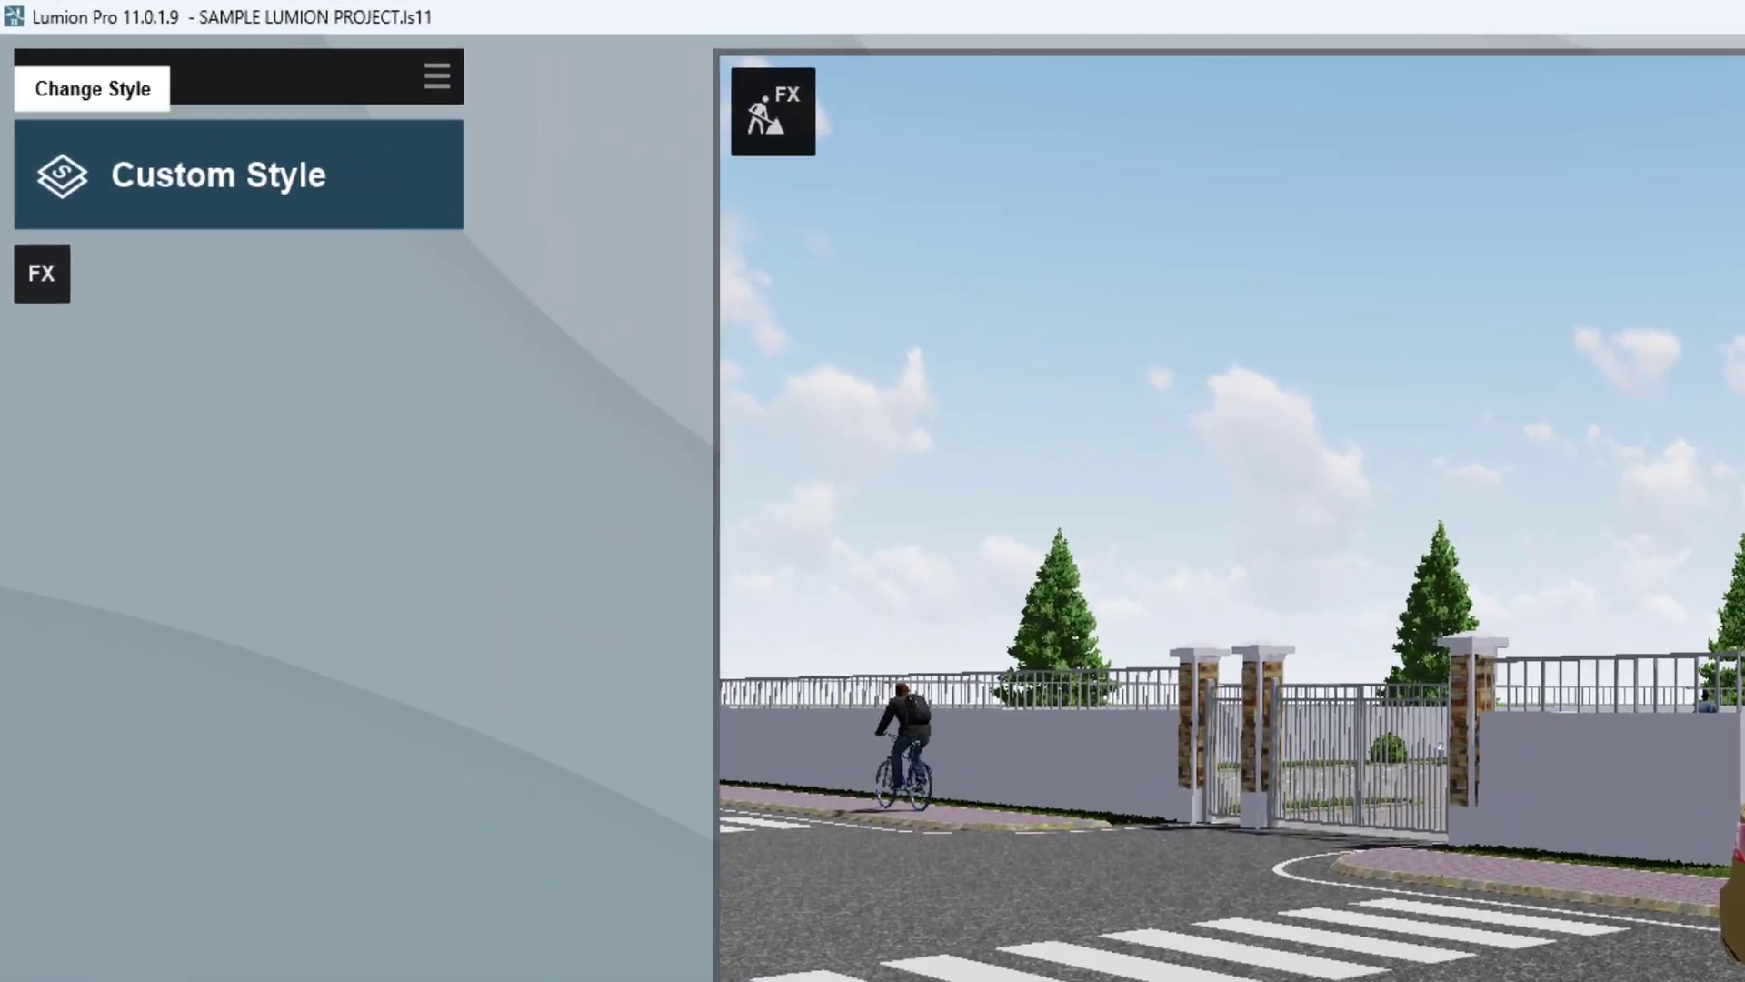
Add the Move animation effect to clip 1 and open it for editing.
click(43, 304)
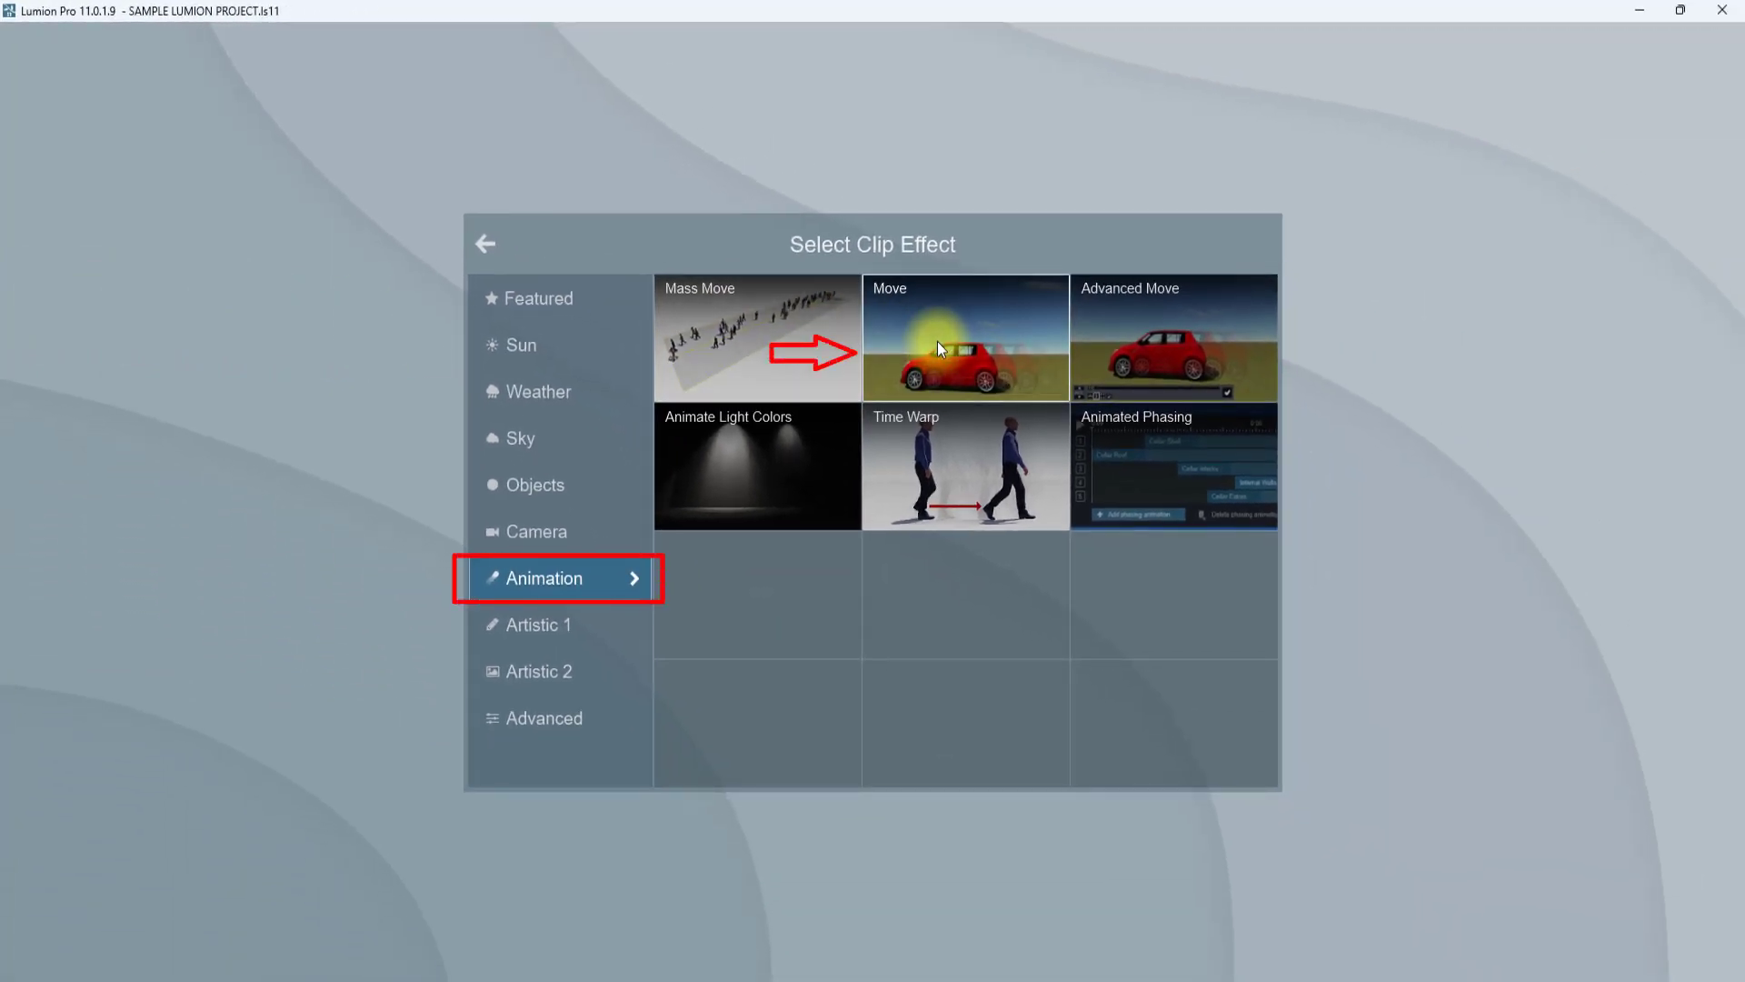
click(937, 345)
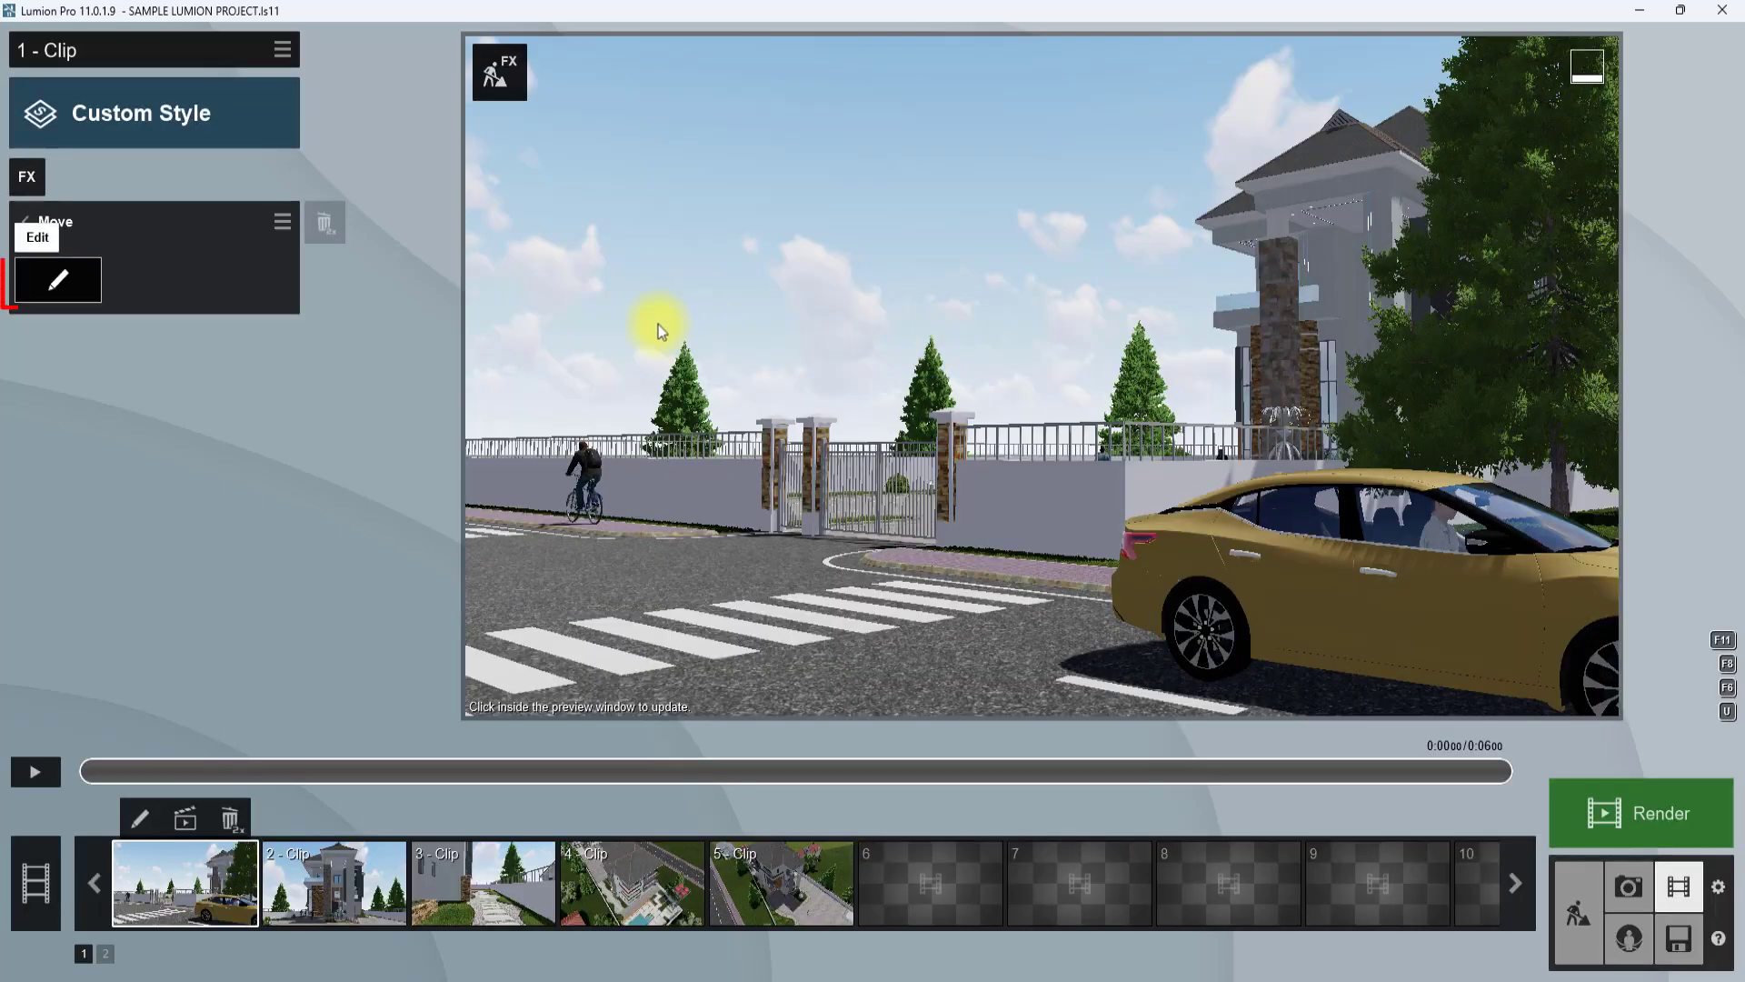
click(57, 281)
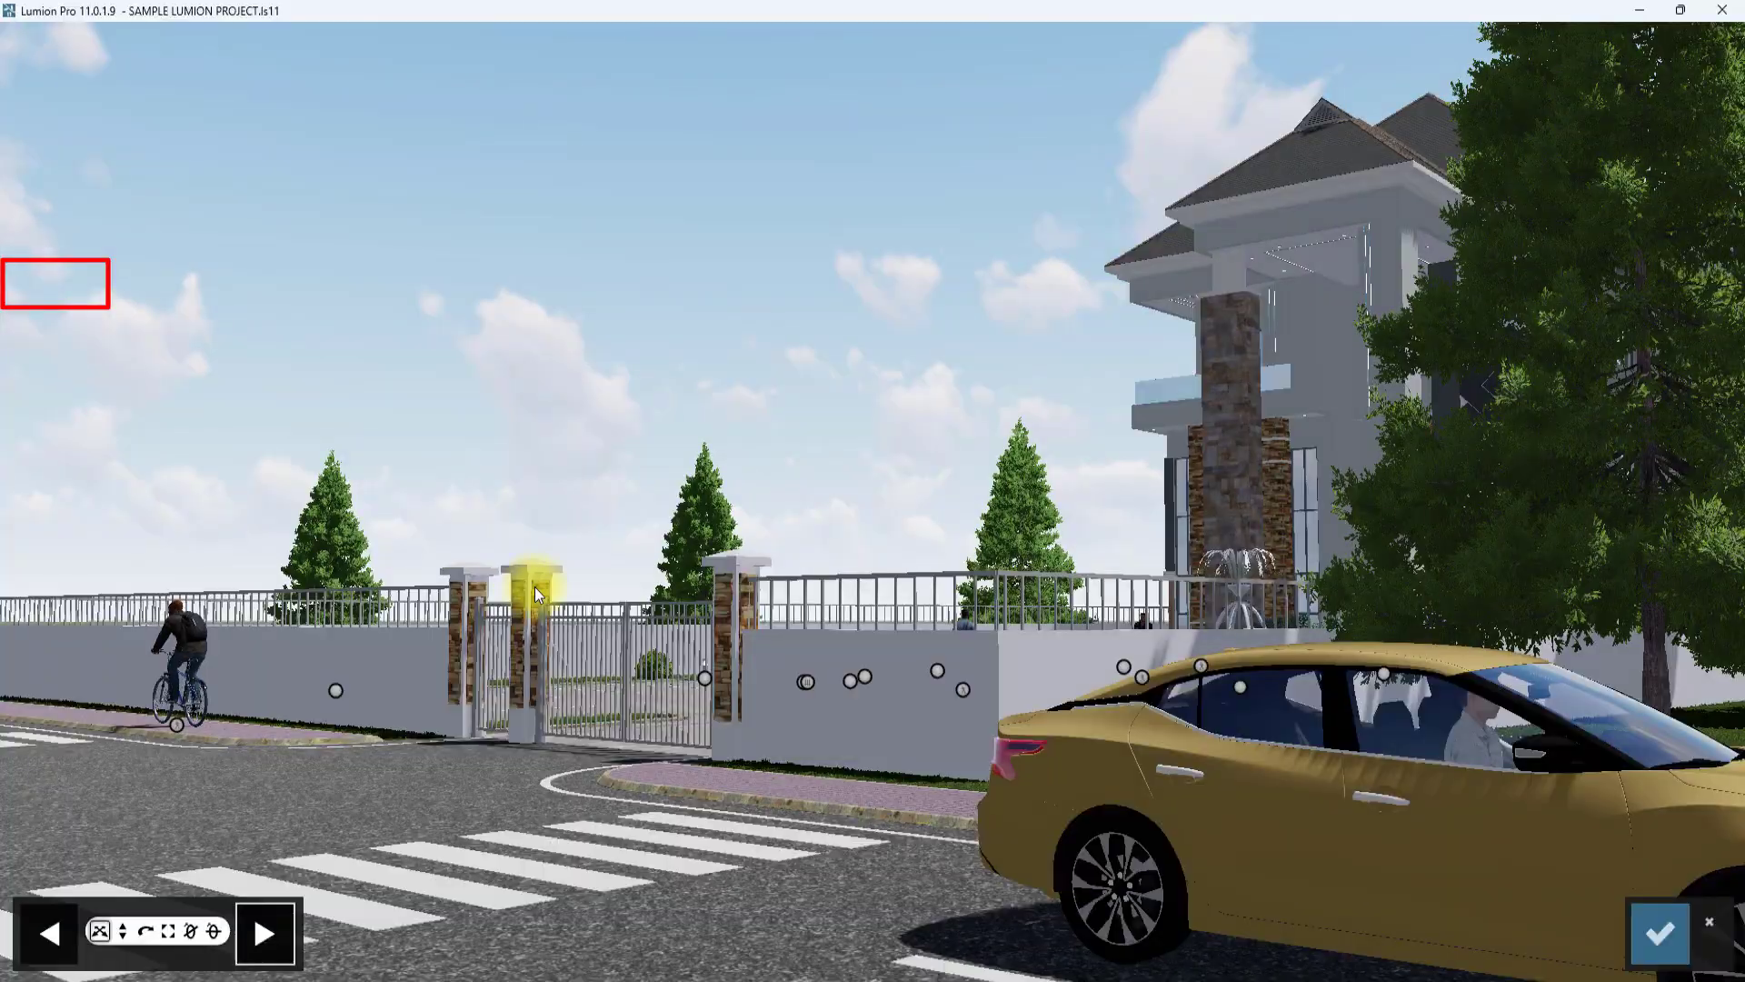
Set the maroon car's start position farther back along the road, beside the side-road junction.
right_drag(535, 586, 511, 636)
key(q)
right_drag(621, 652, 478, 652)
key(s)
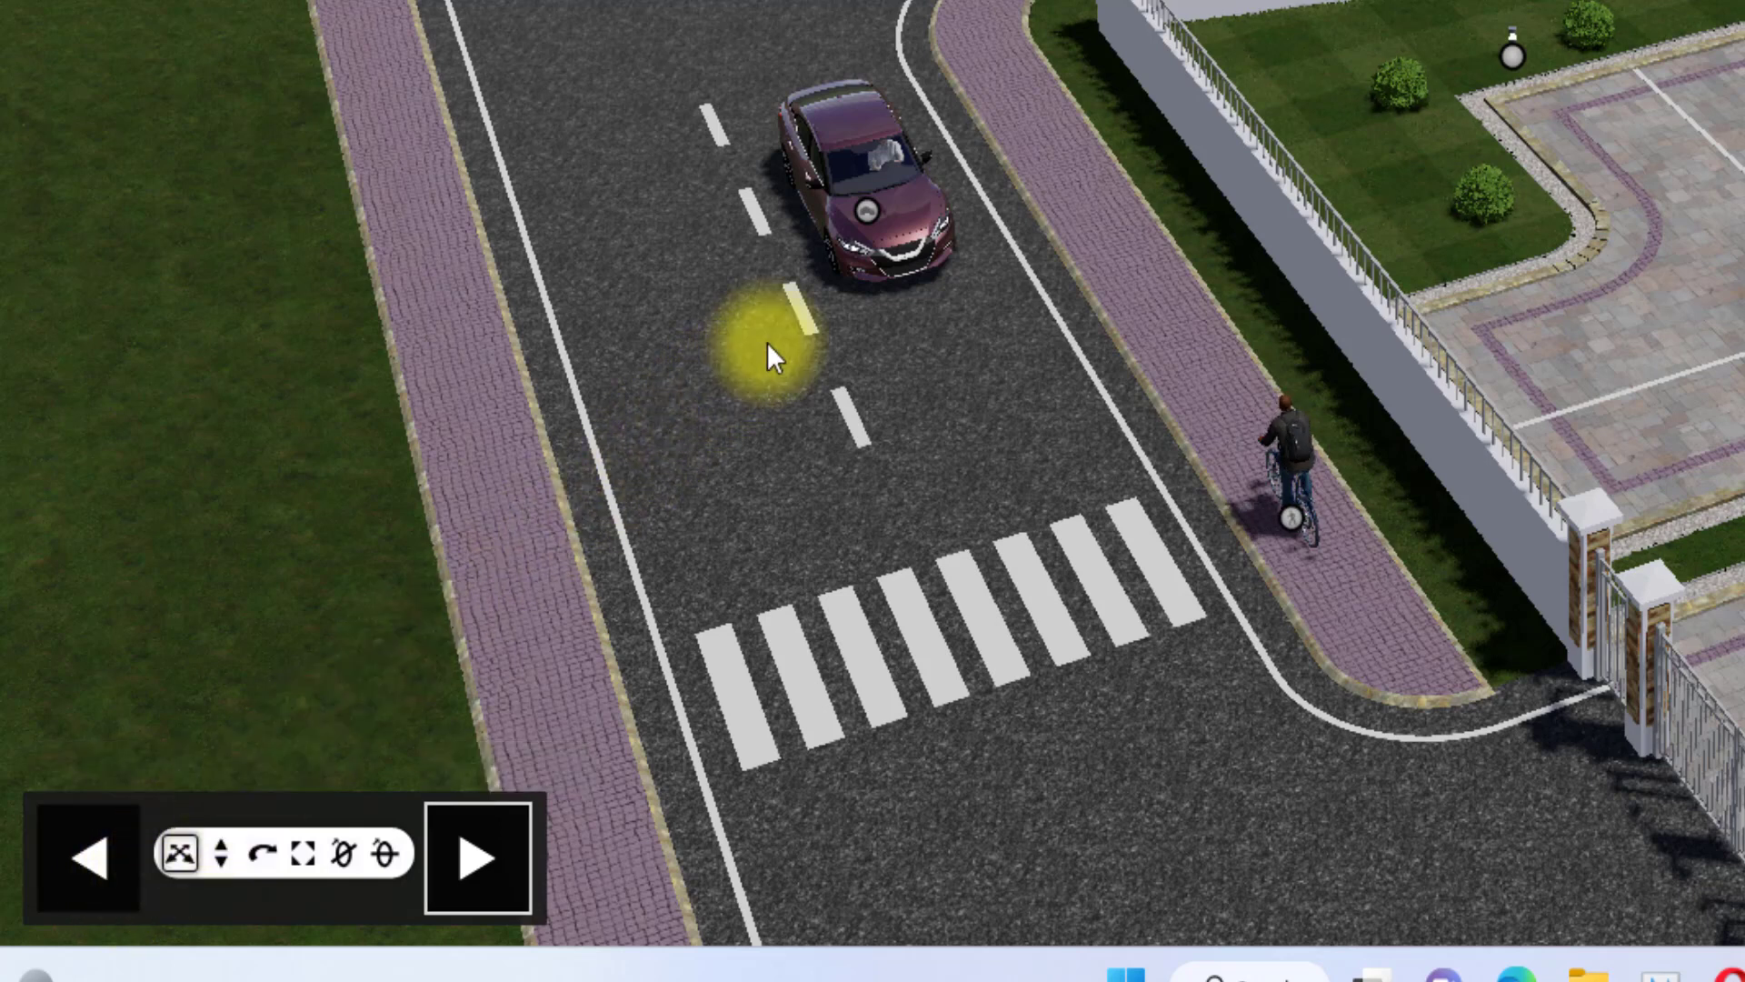
right_drag(767, 342, 467, 581)
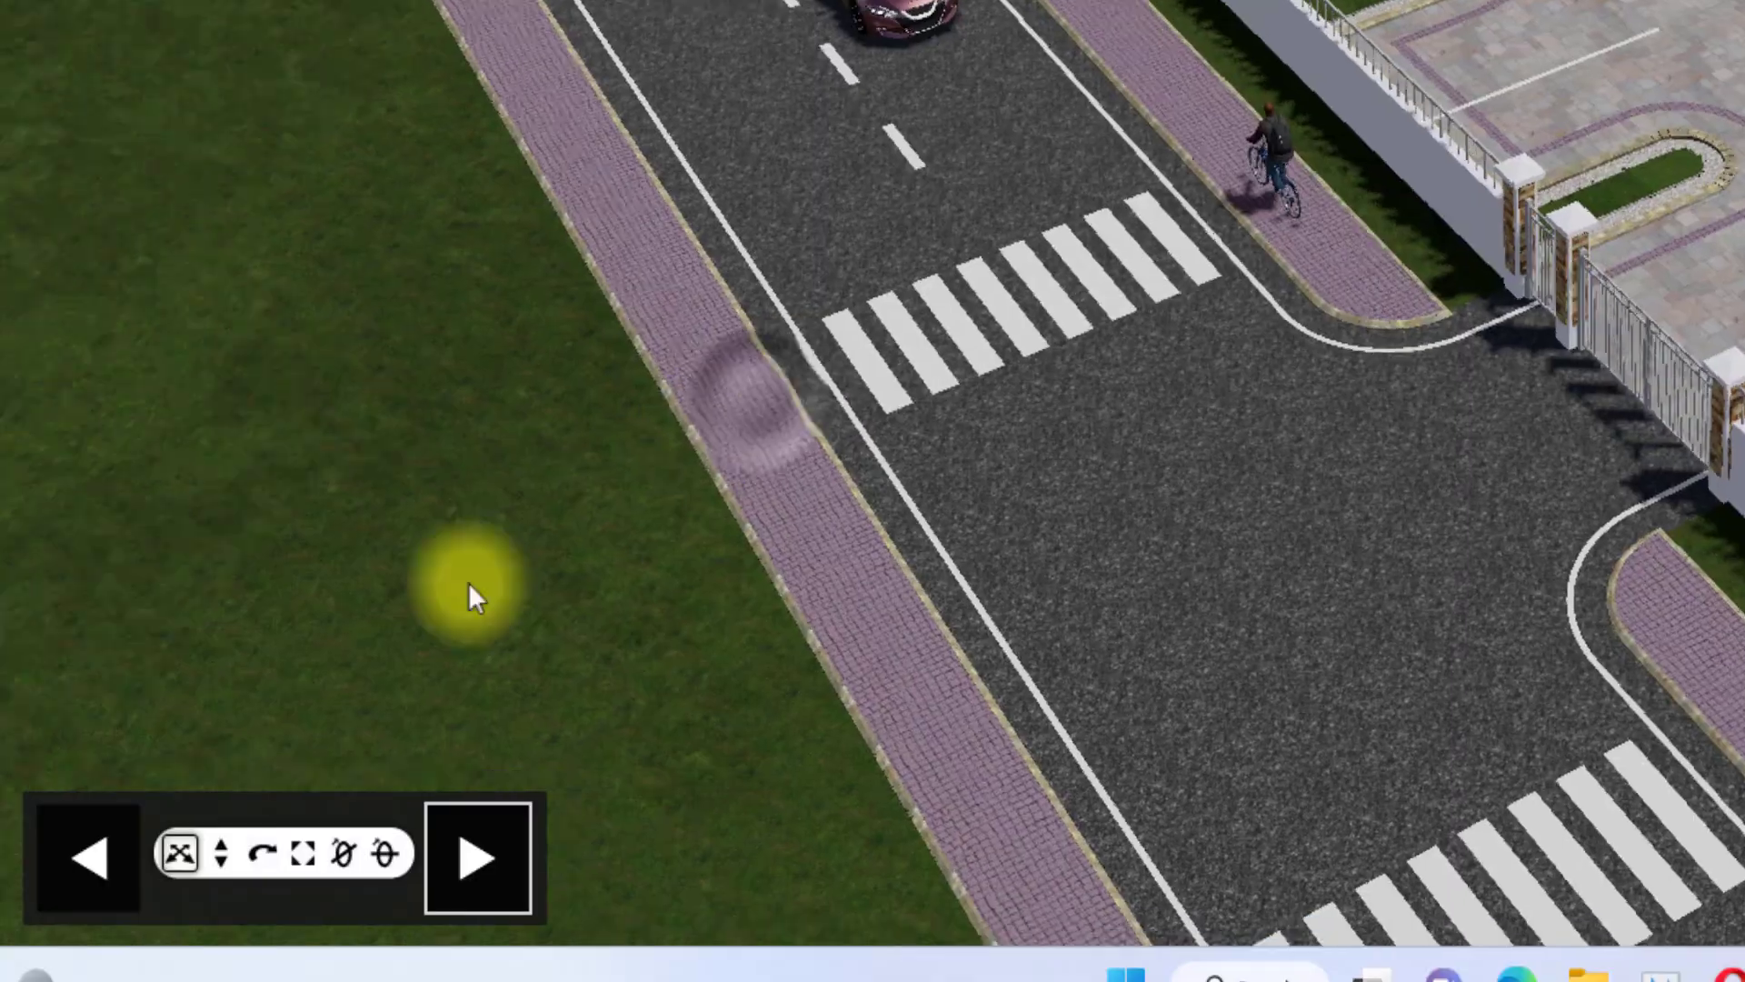
click(88, 857)
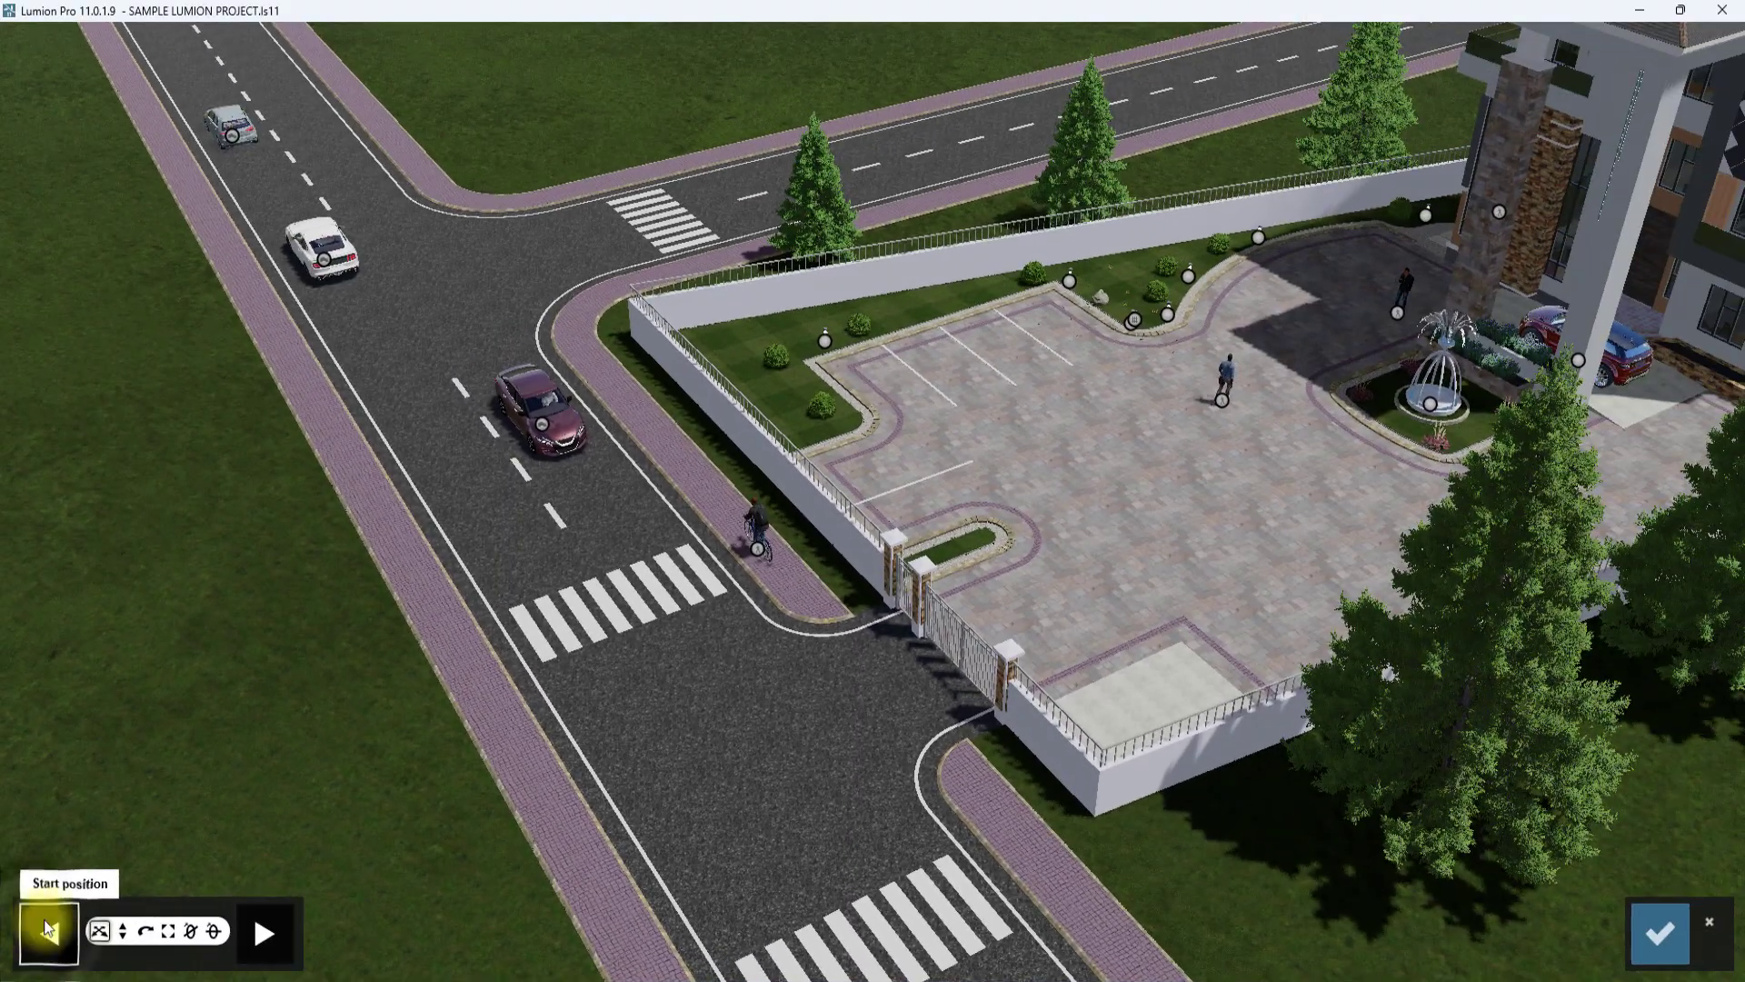
click(543, 426)
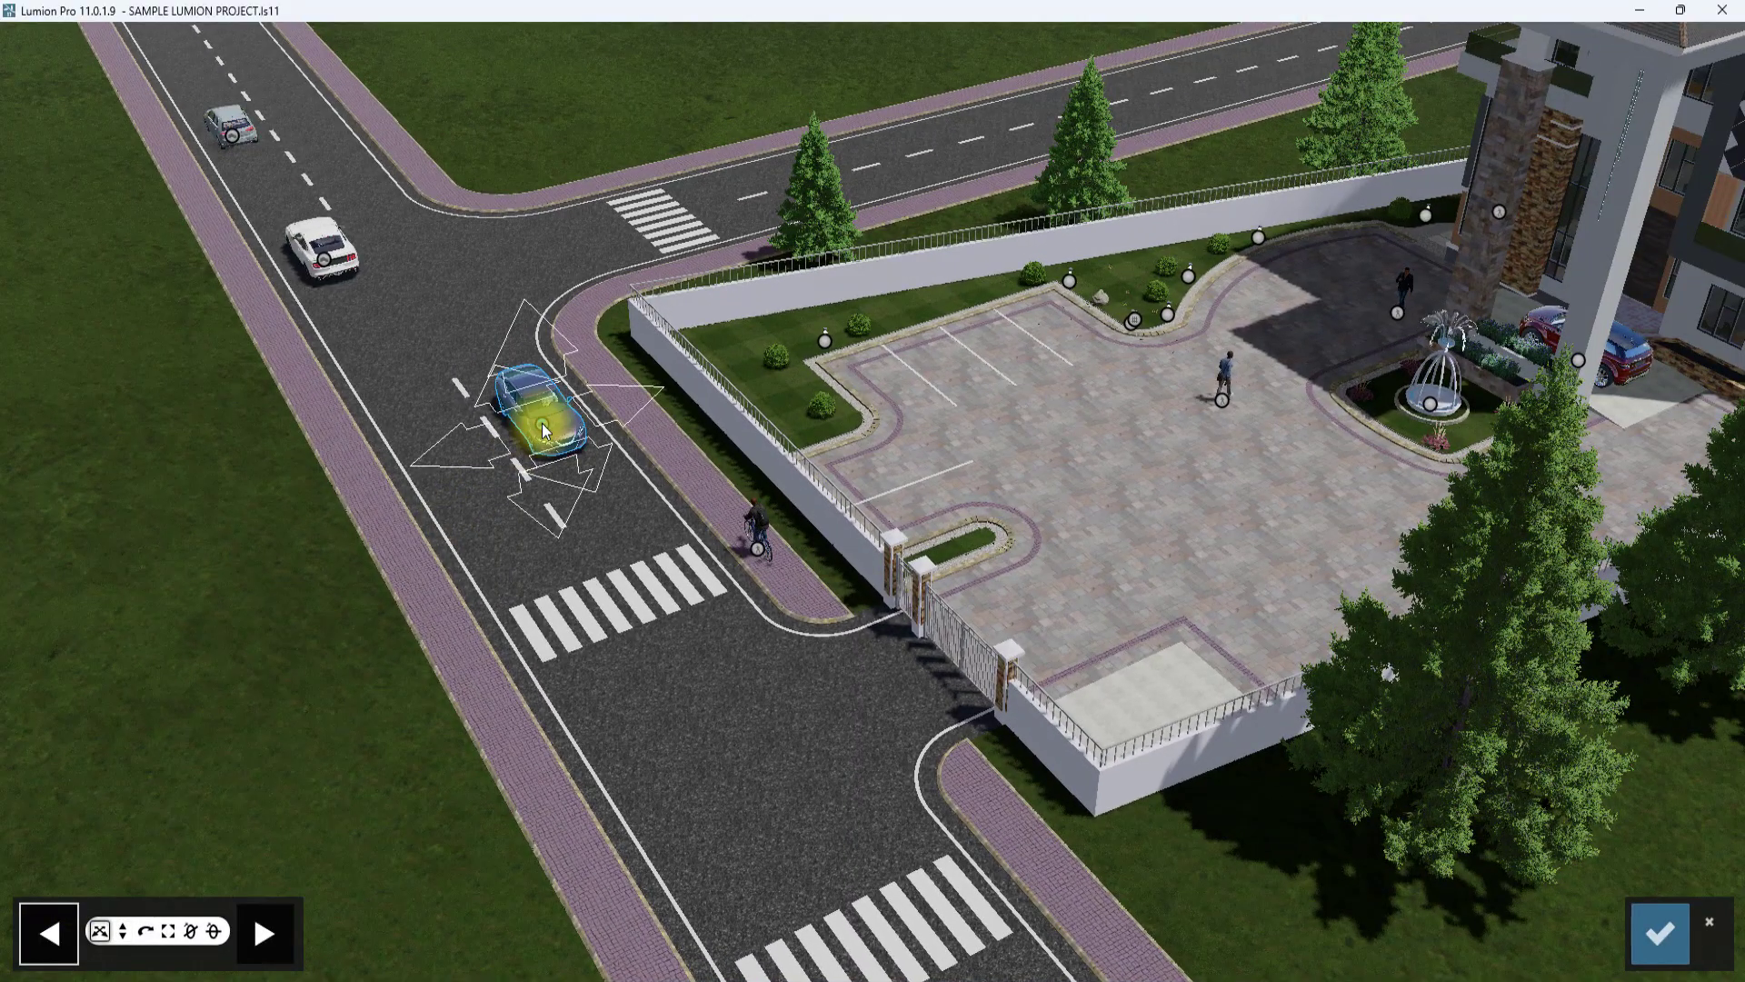
drag(542, 429, 437, 304)
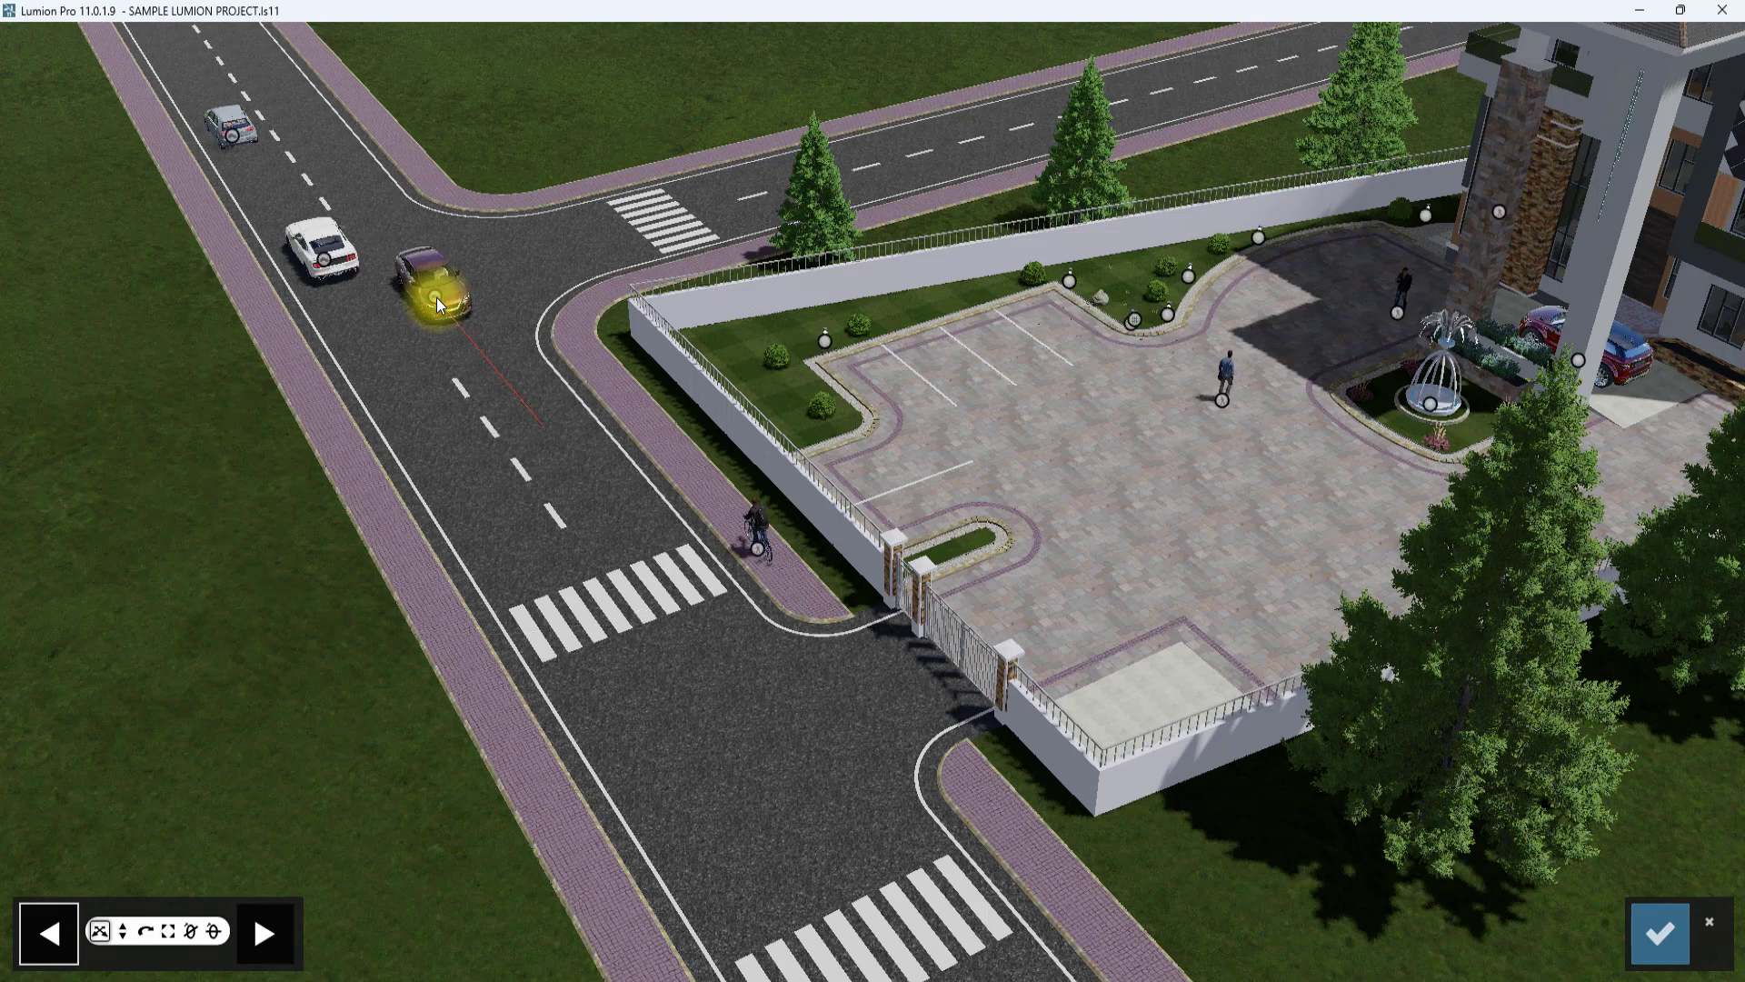
Set the cyclist's start position at the gate end of the sidewalk and the walking man's start position closer to the gate.
click(760, 550)
drag(759, 549, 796, 593)
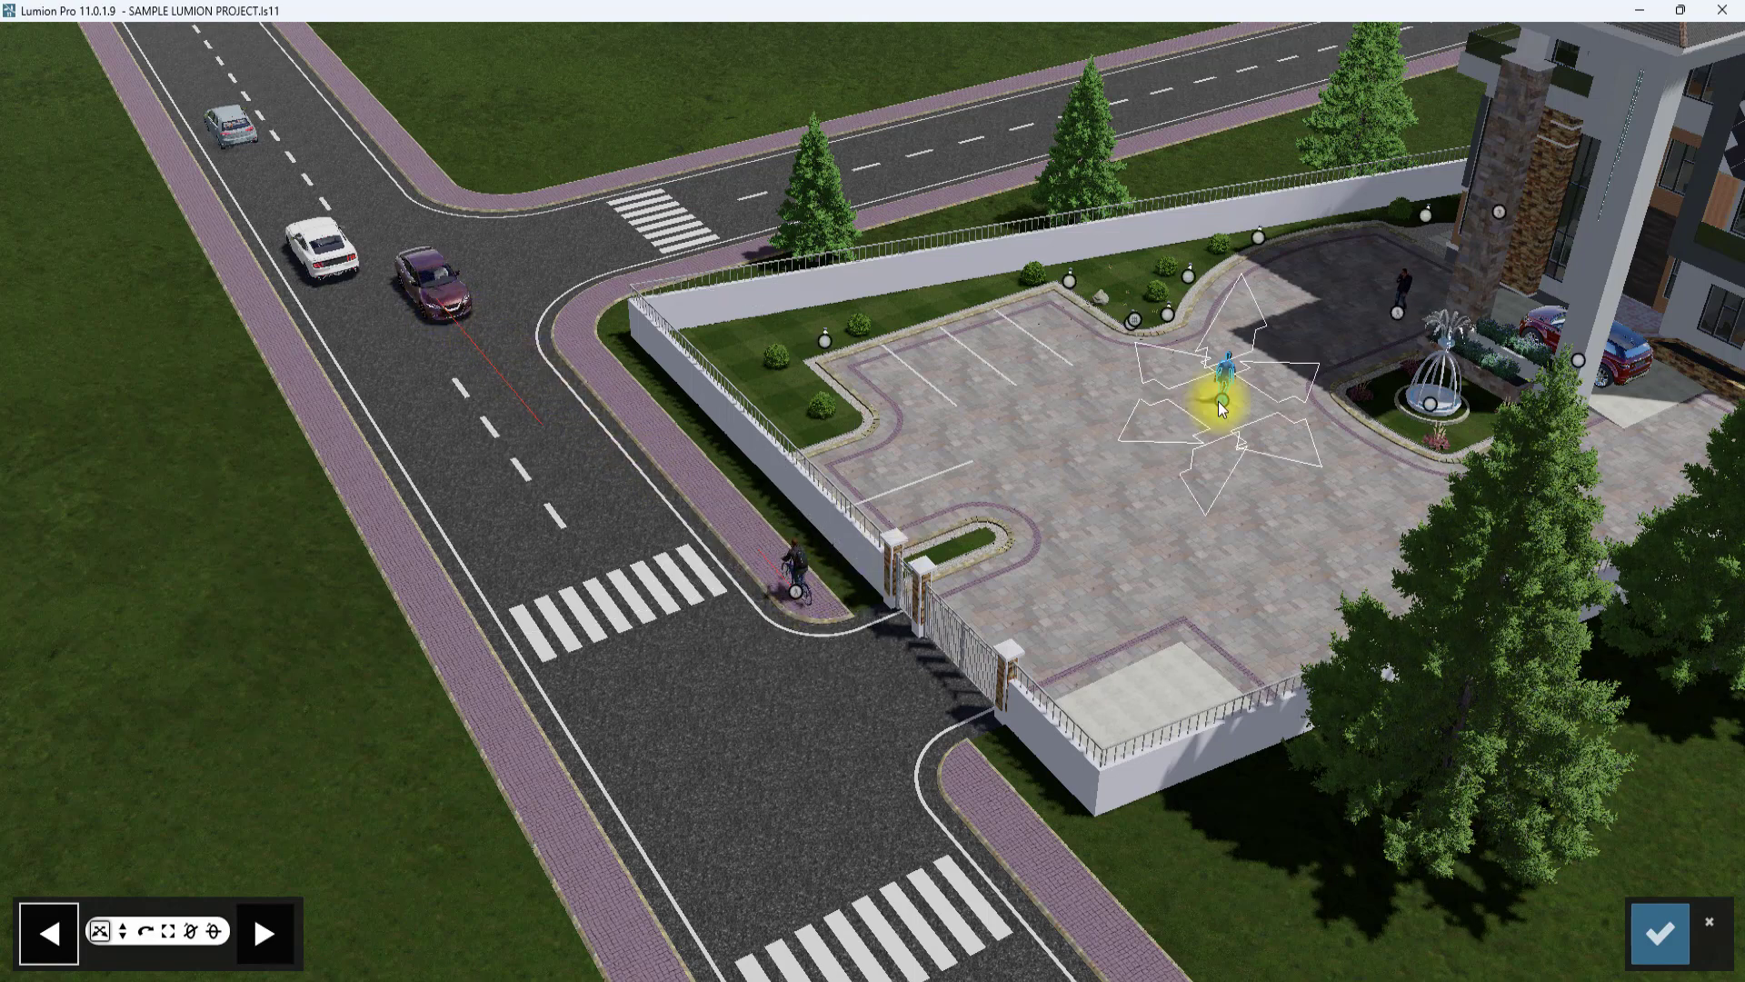
drag(1218, 401, 1104, 576)
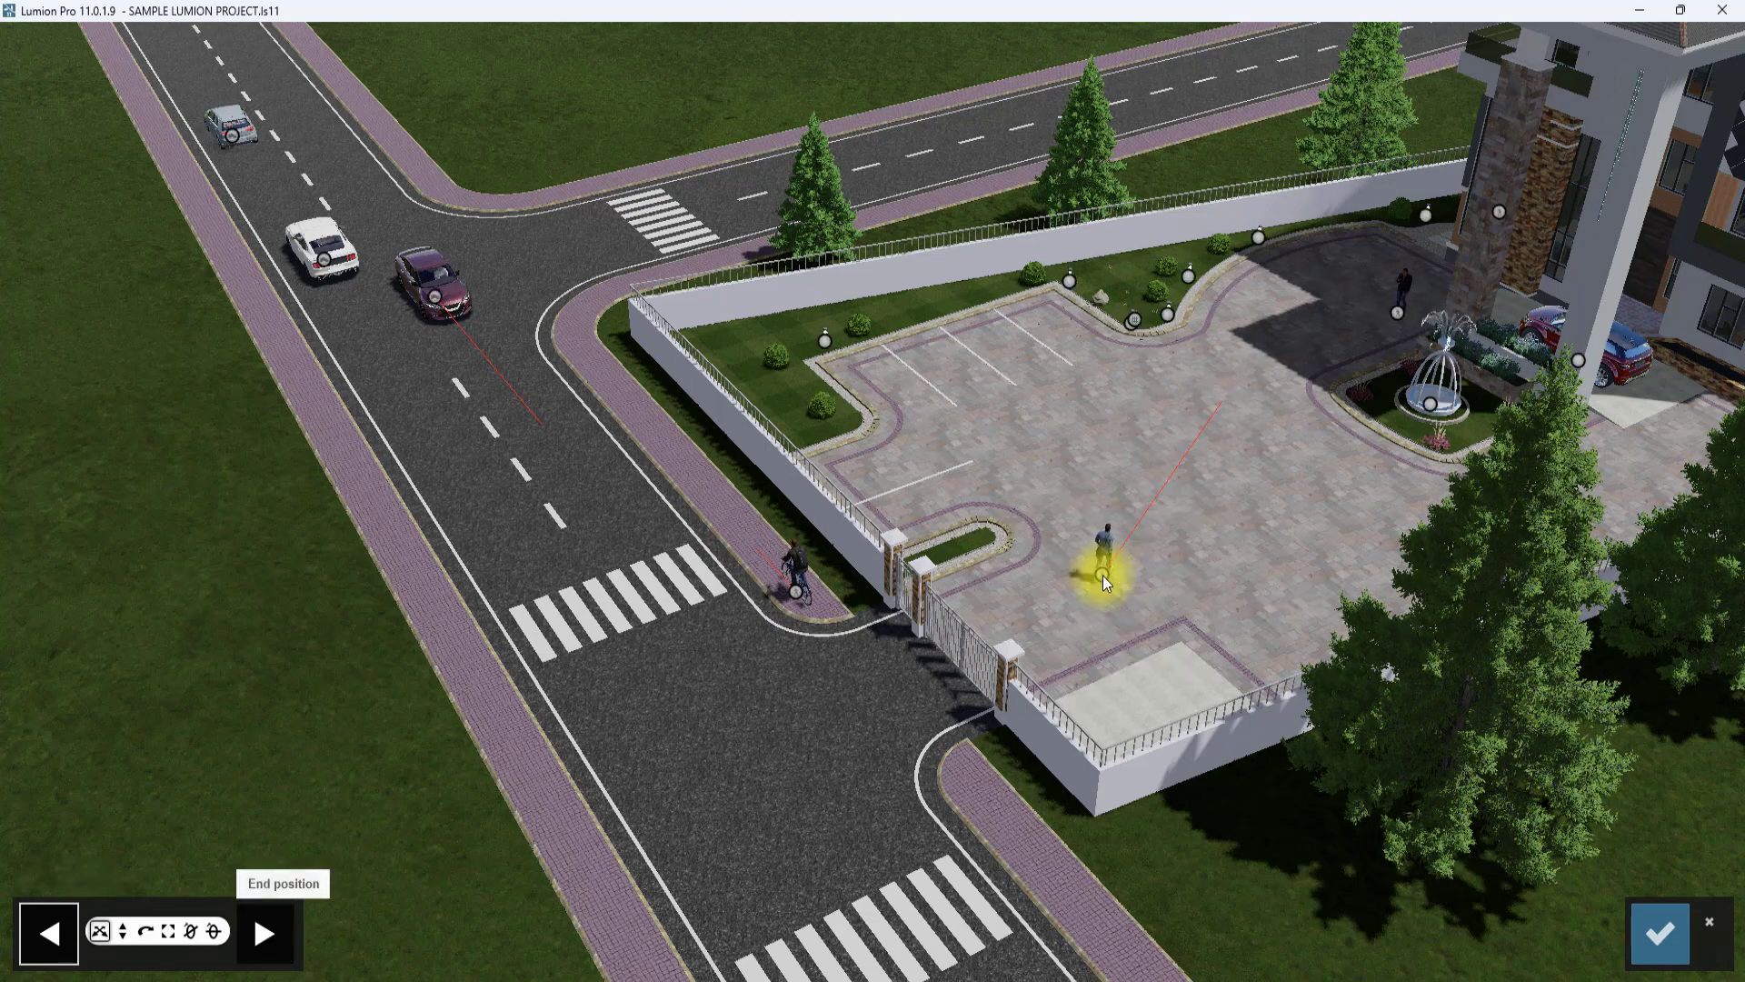
Set the maroon car's end position on the crosswalk past the gate and the cyclist's at the junction end of the sidewalk, and confirm.
click(271, 931)
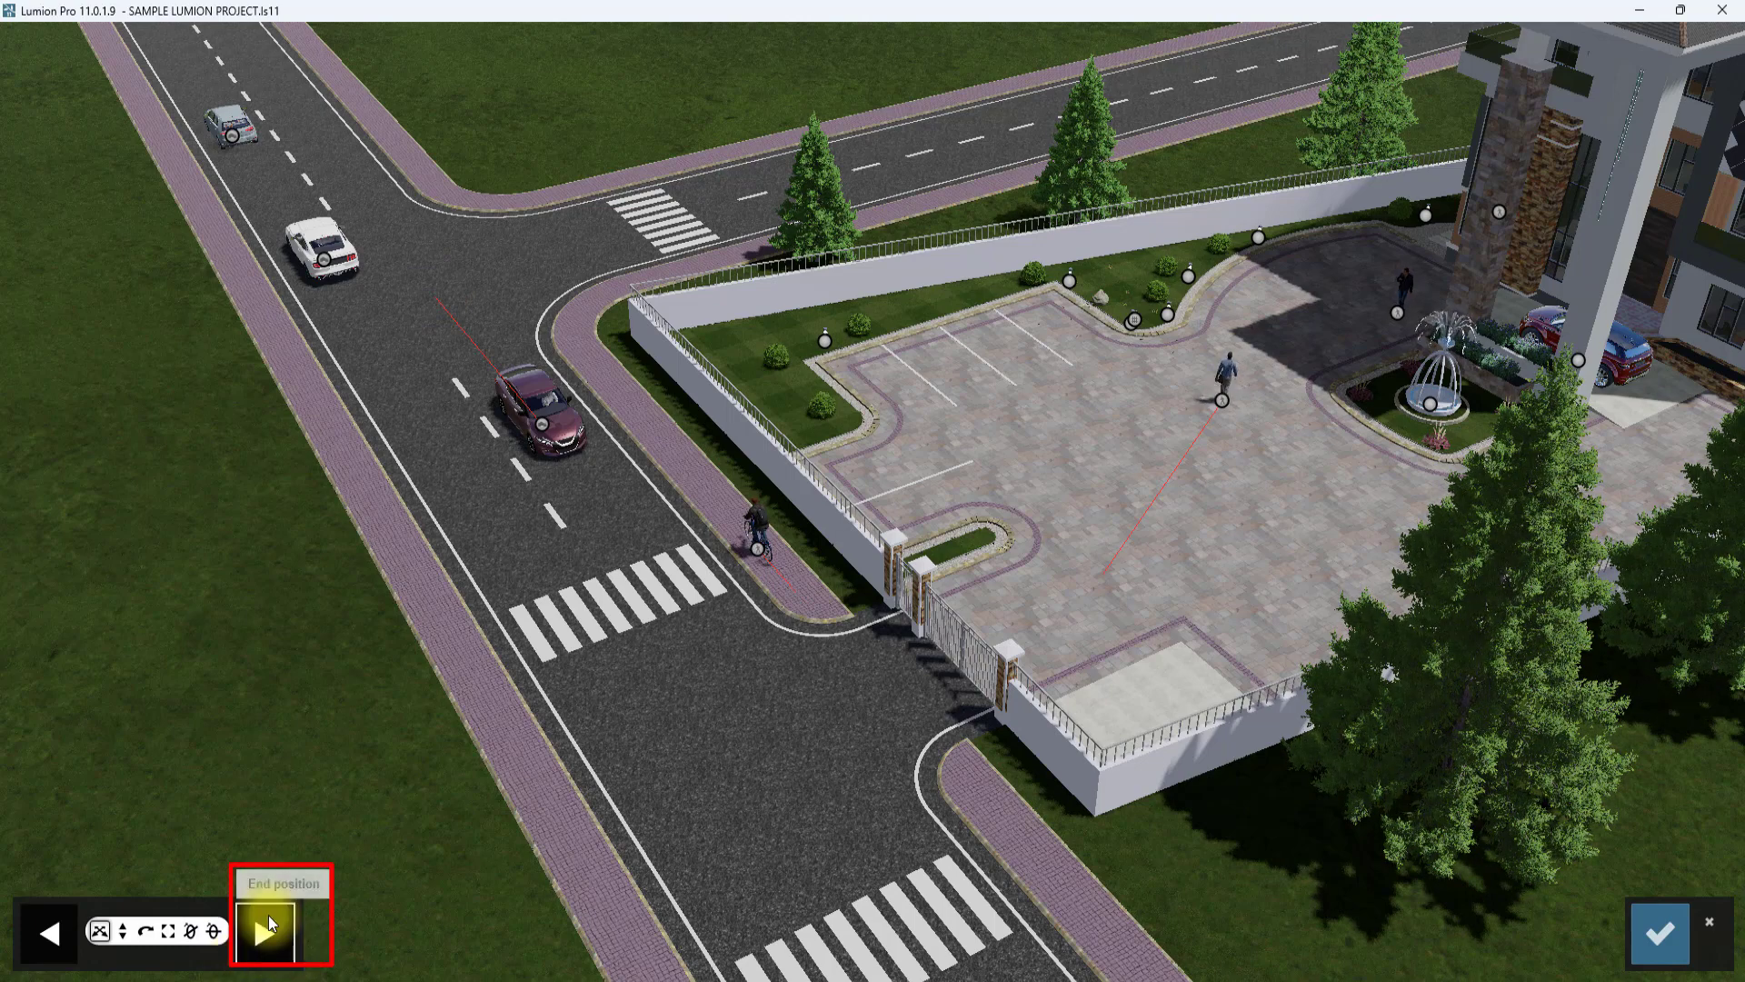
mouse_move(542, 423)
mouse_down()
mouse_move(596, 546)
mouse_move(700, 655)
mouse_move(913, 954)
mouse_up()
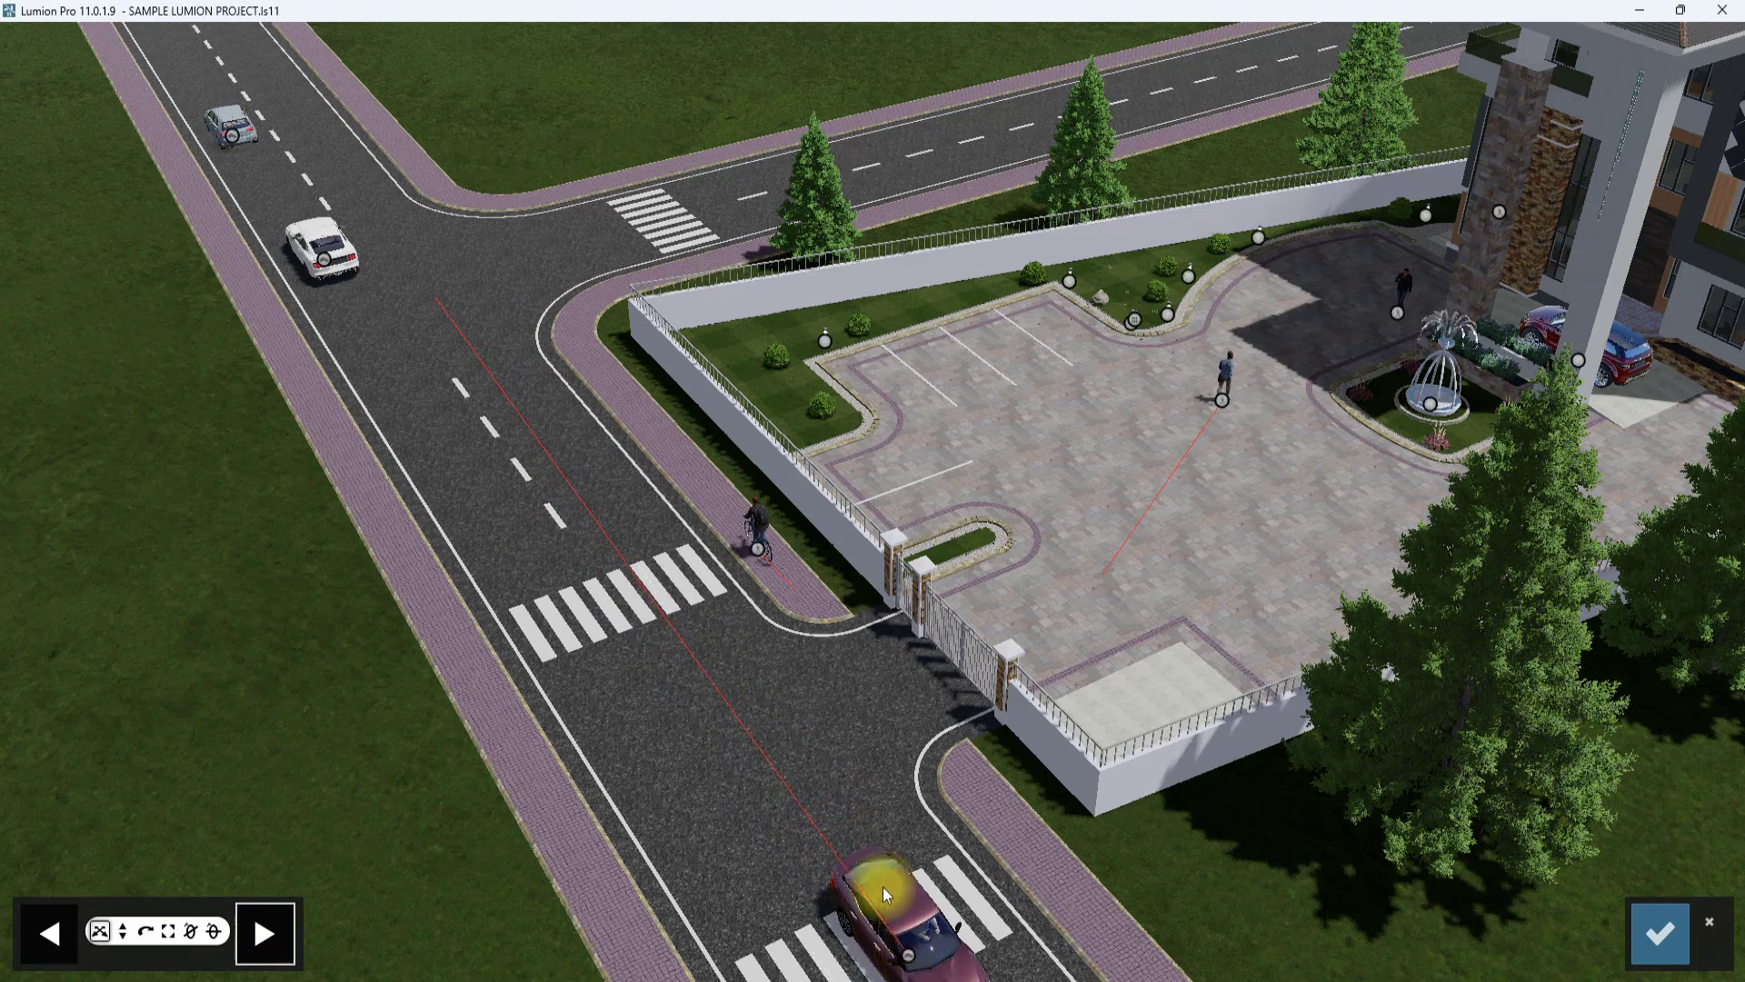
drag(759, 553, 580, 356)
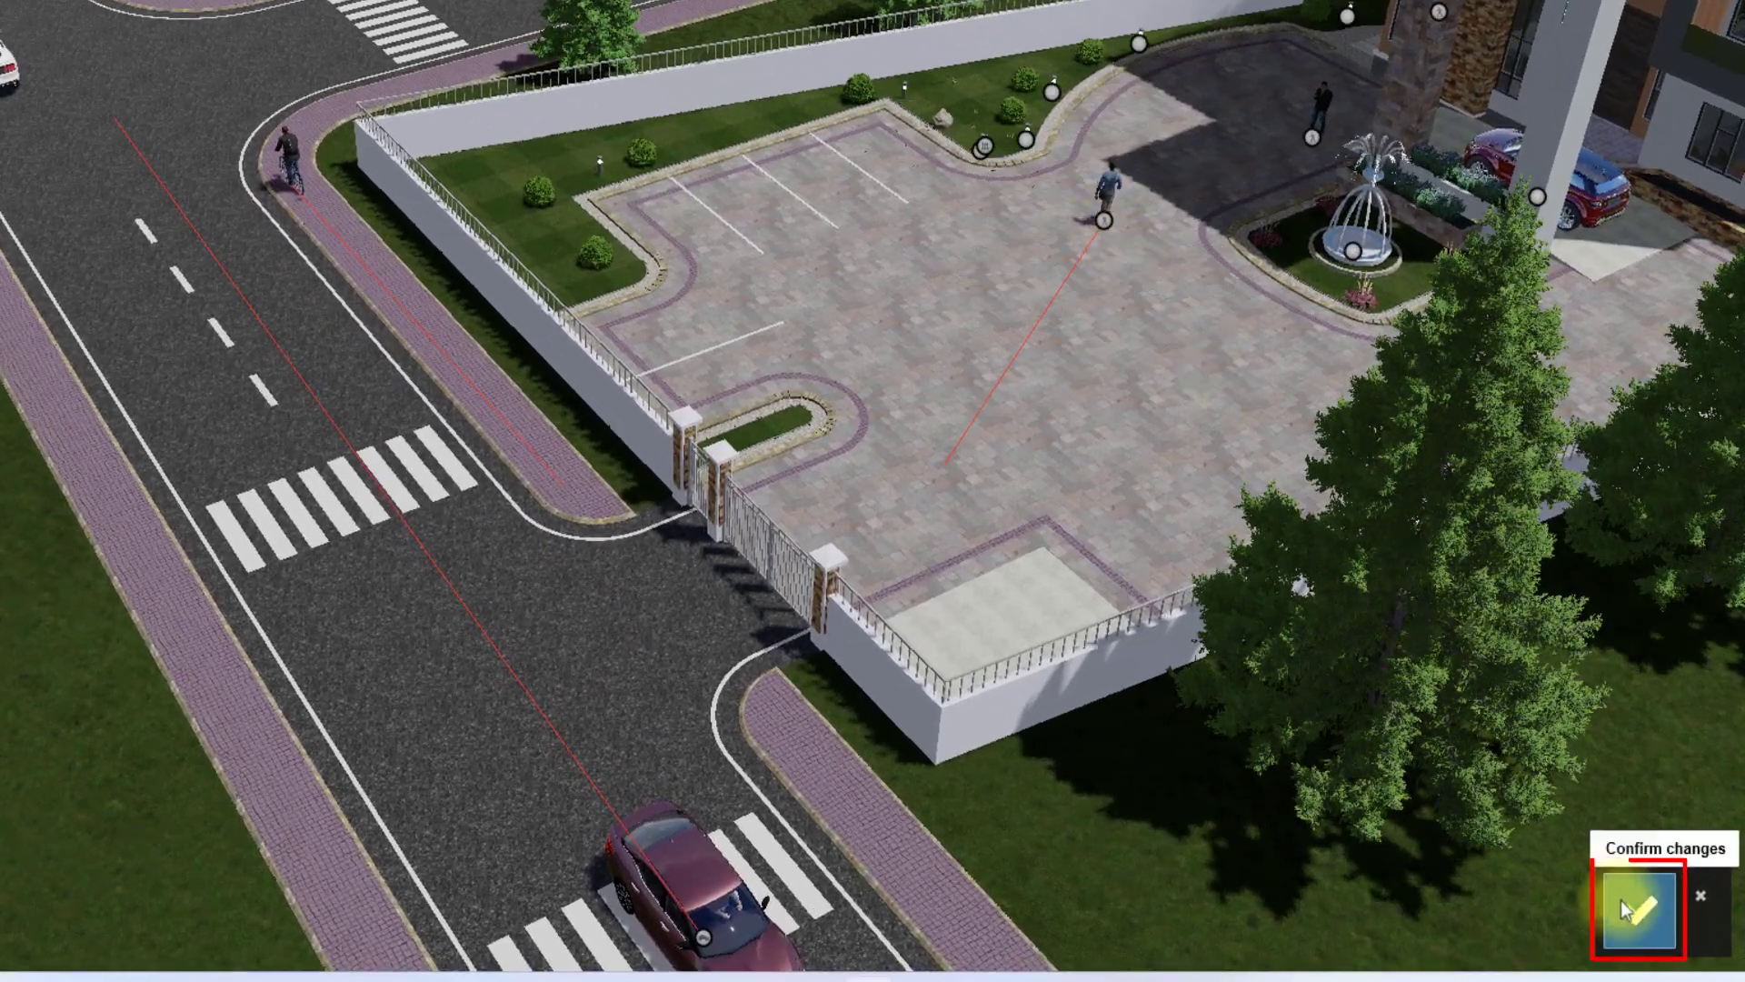
click(1632, 914)
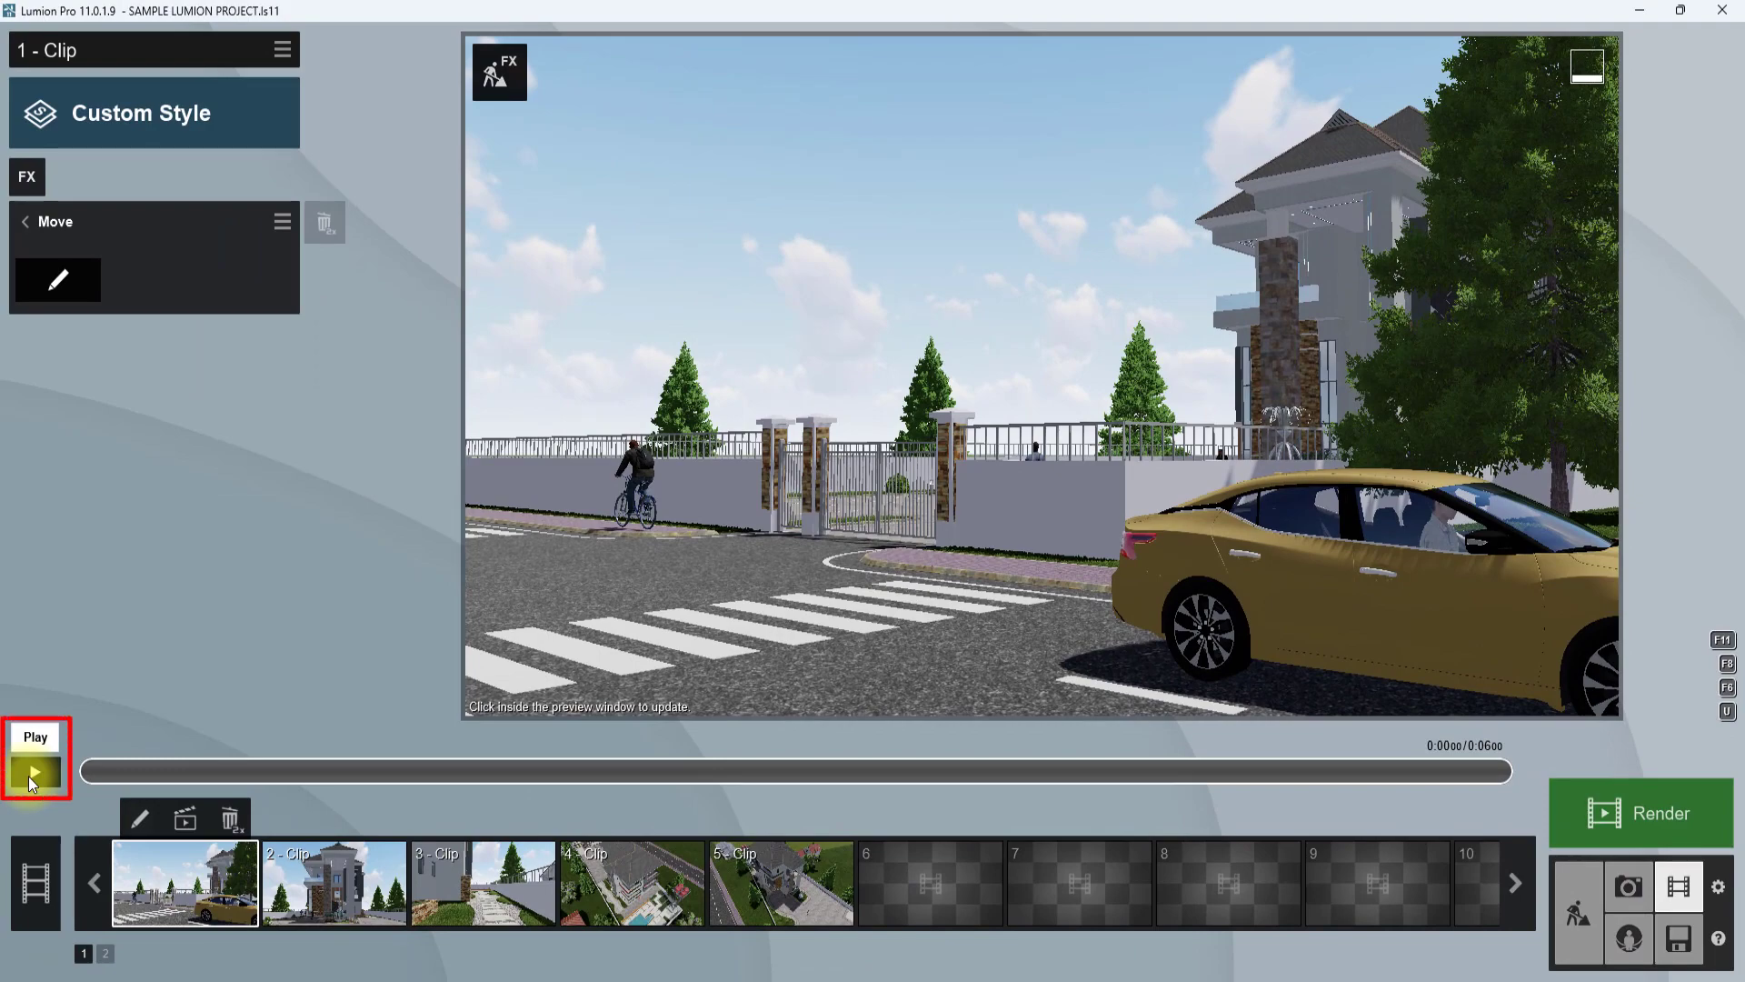
Preview the clip's animation and delete the Move effect from clip 1.
click(34, 773)
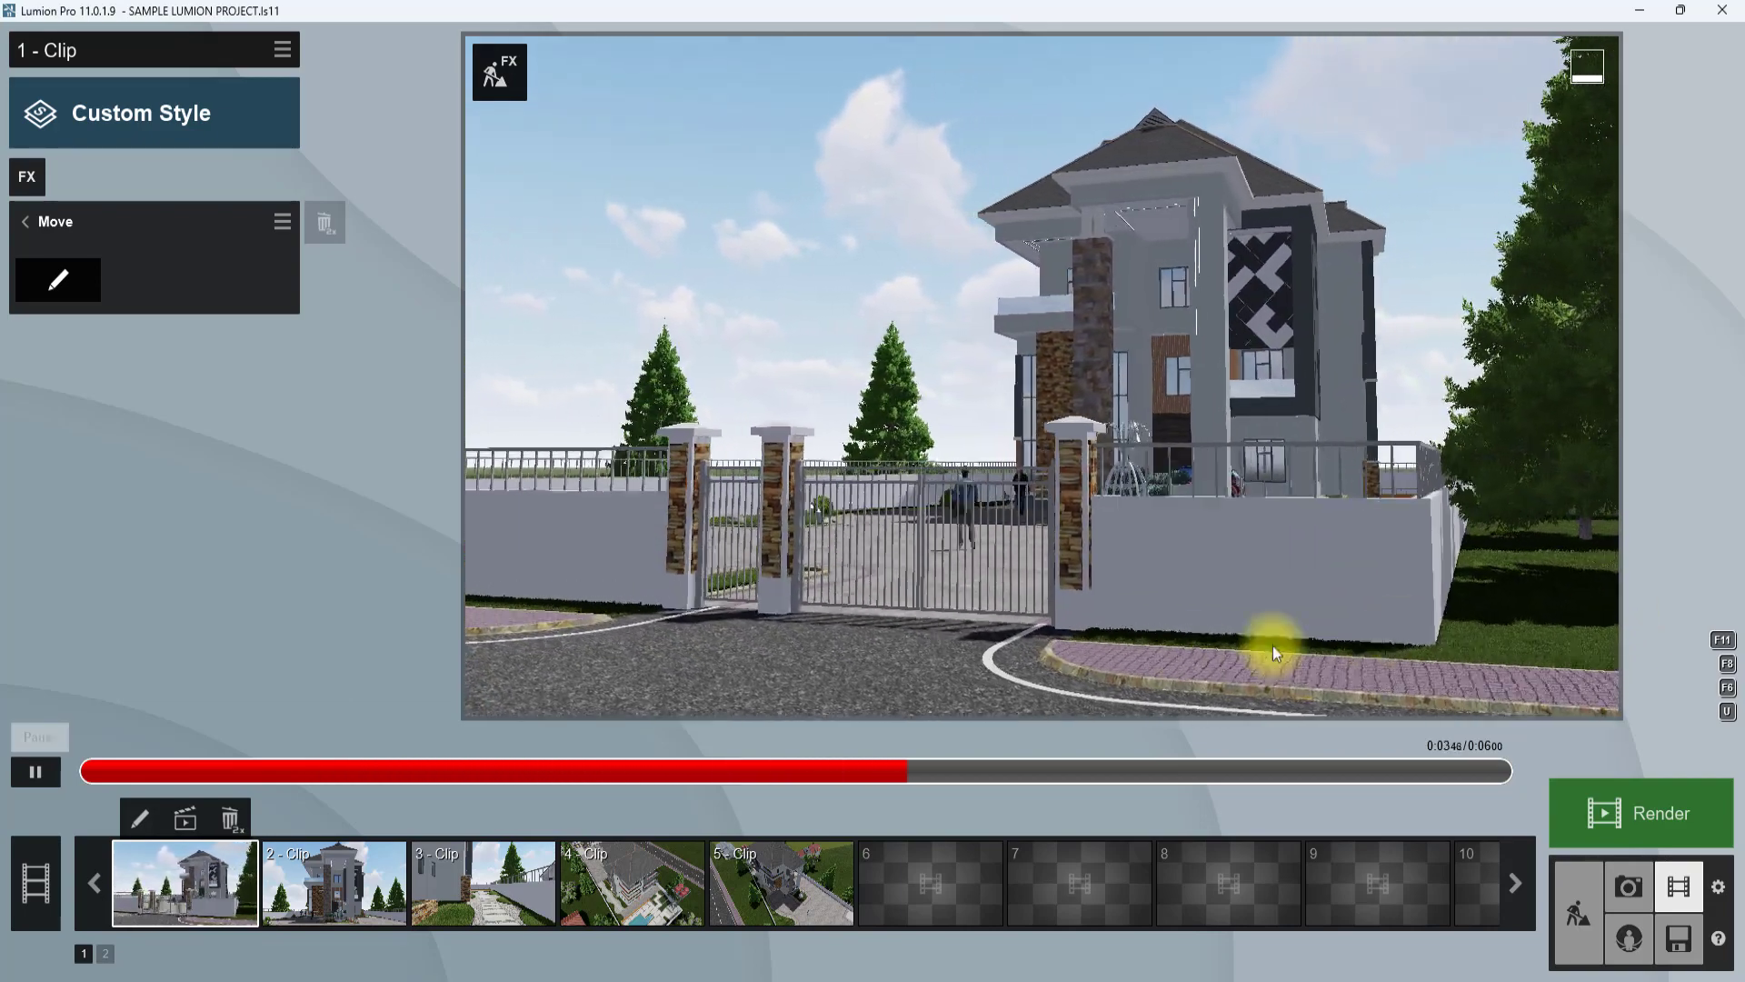
click(31, 773)
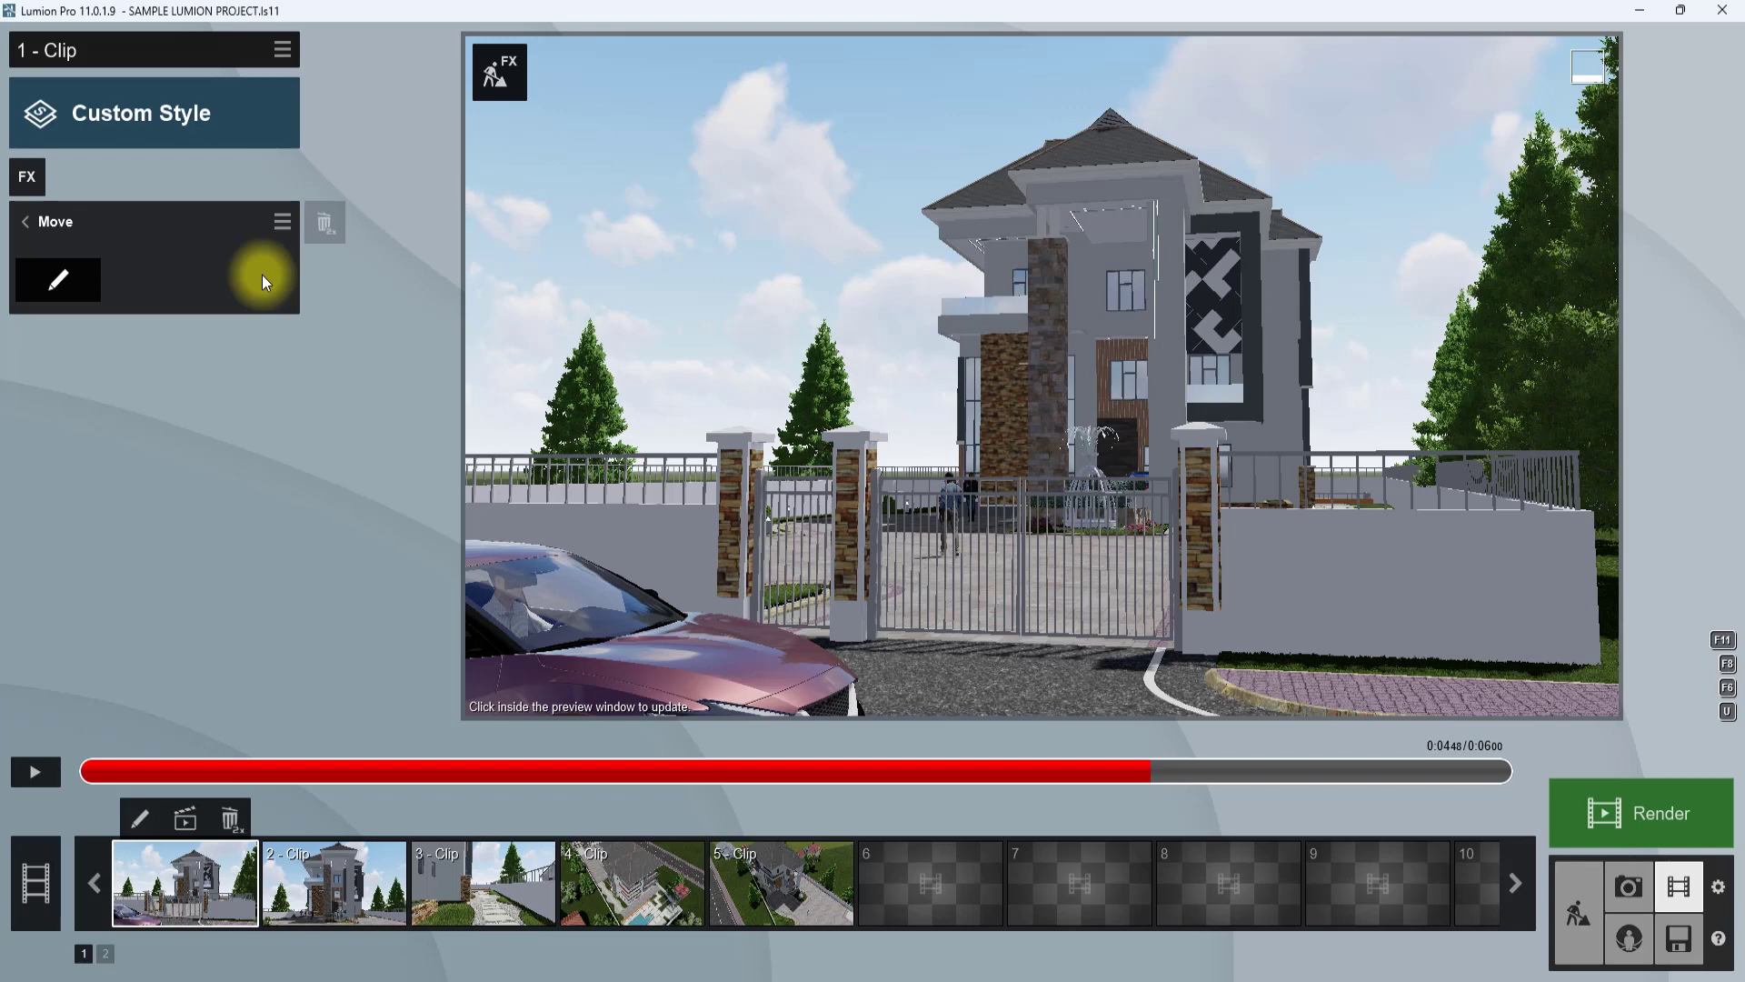
double_click(324, 227)
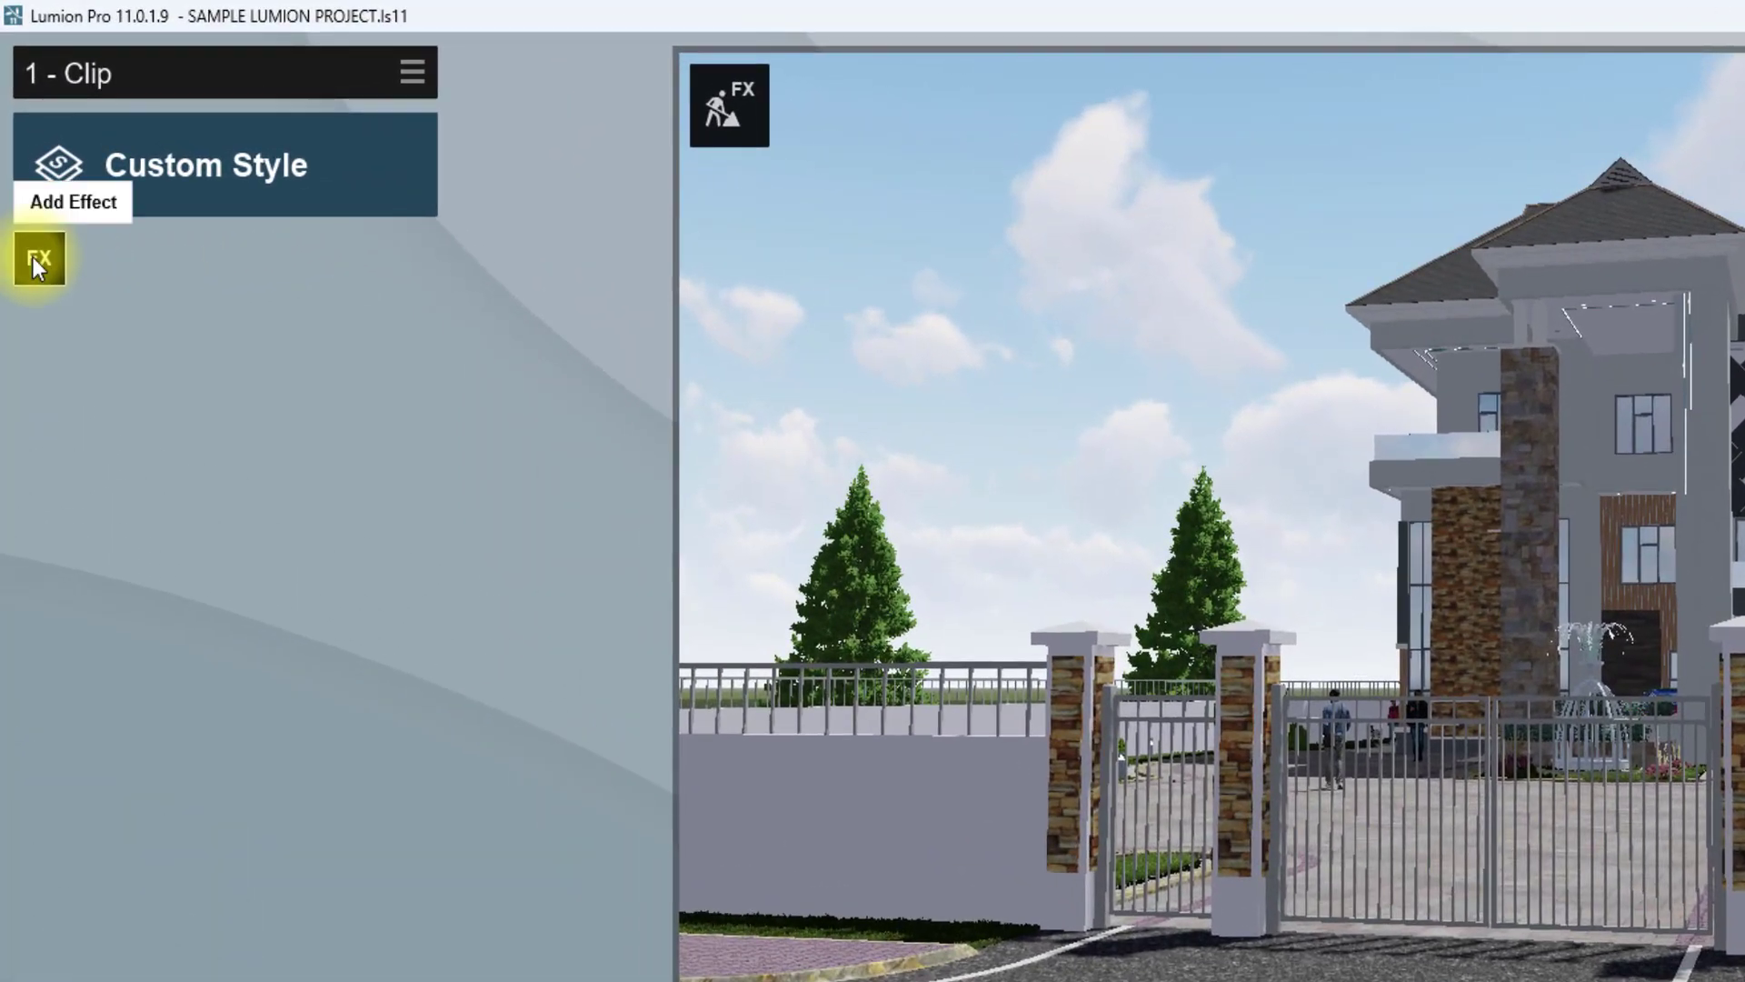
Add the Advanced Move animation effect to clip 1 and open it for editing.
click(33, 258)
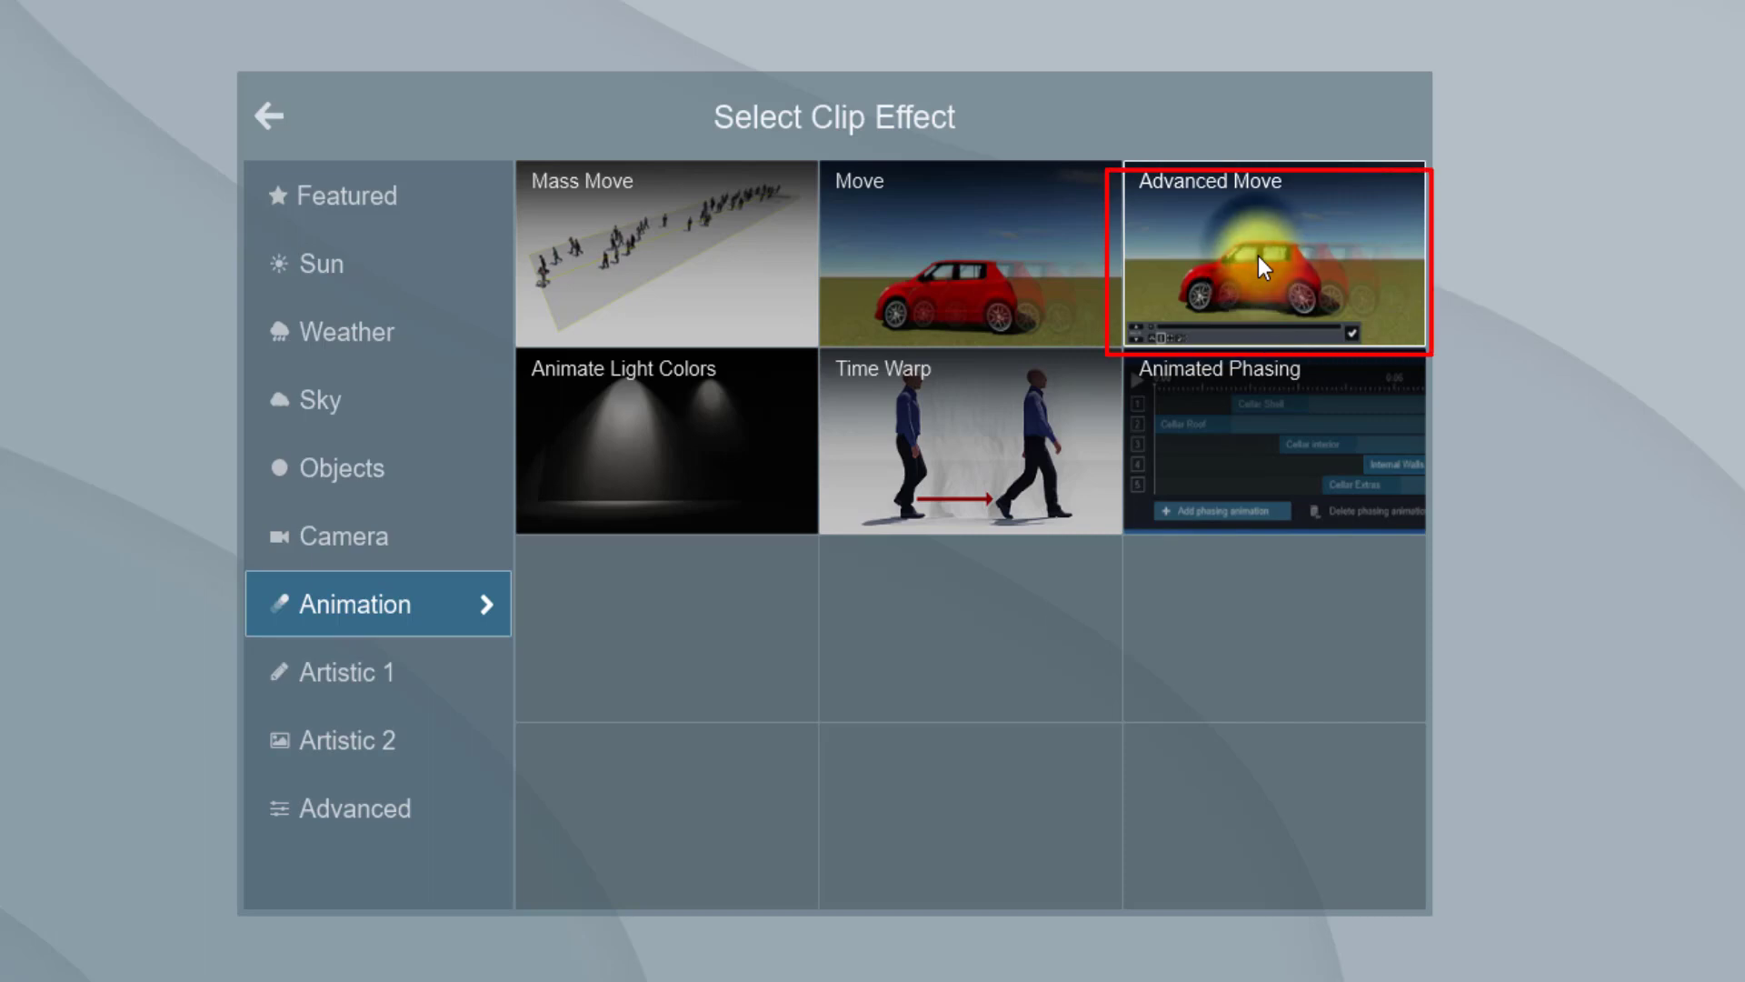
click(1258, 254)
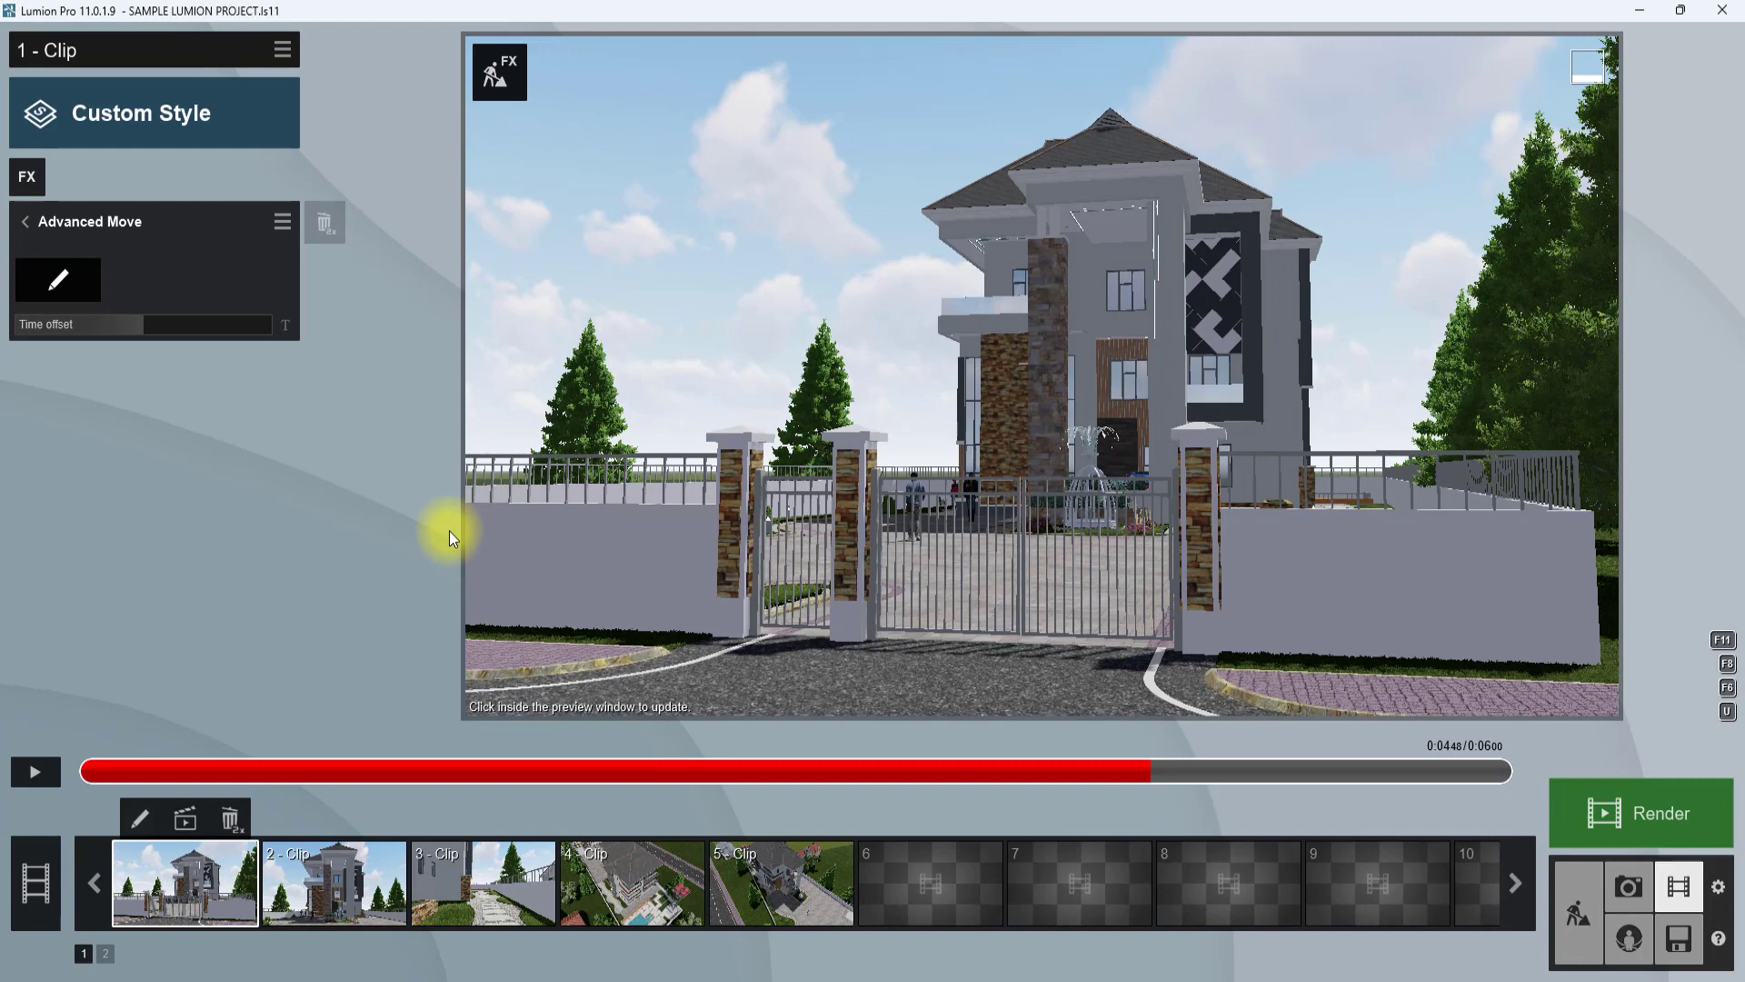
click(54, 284)
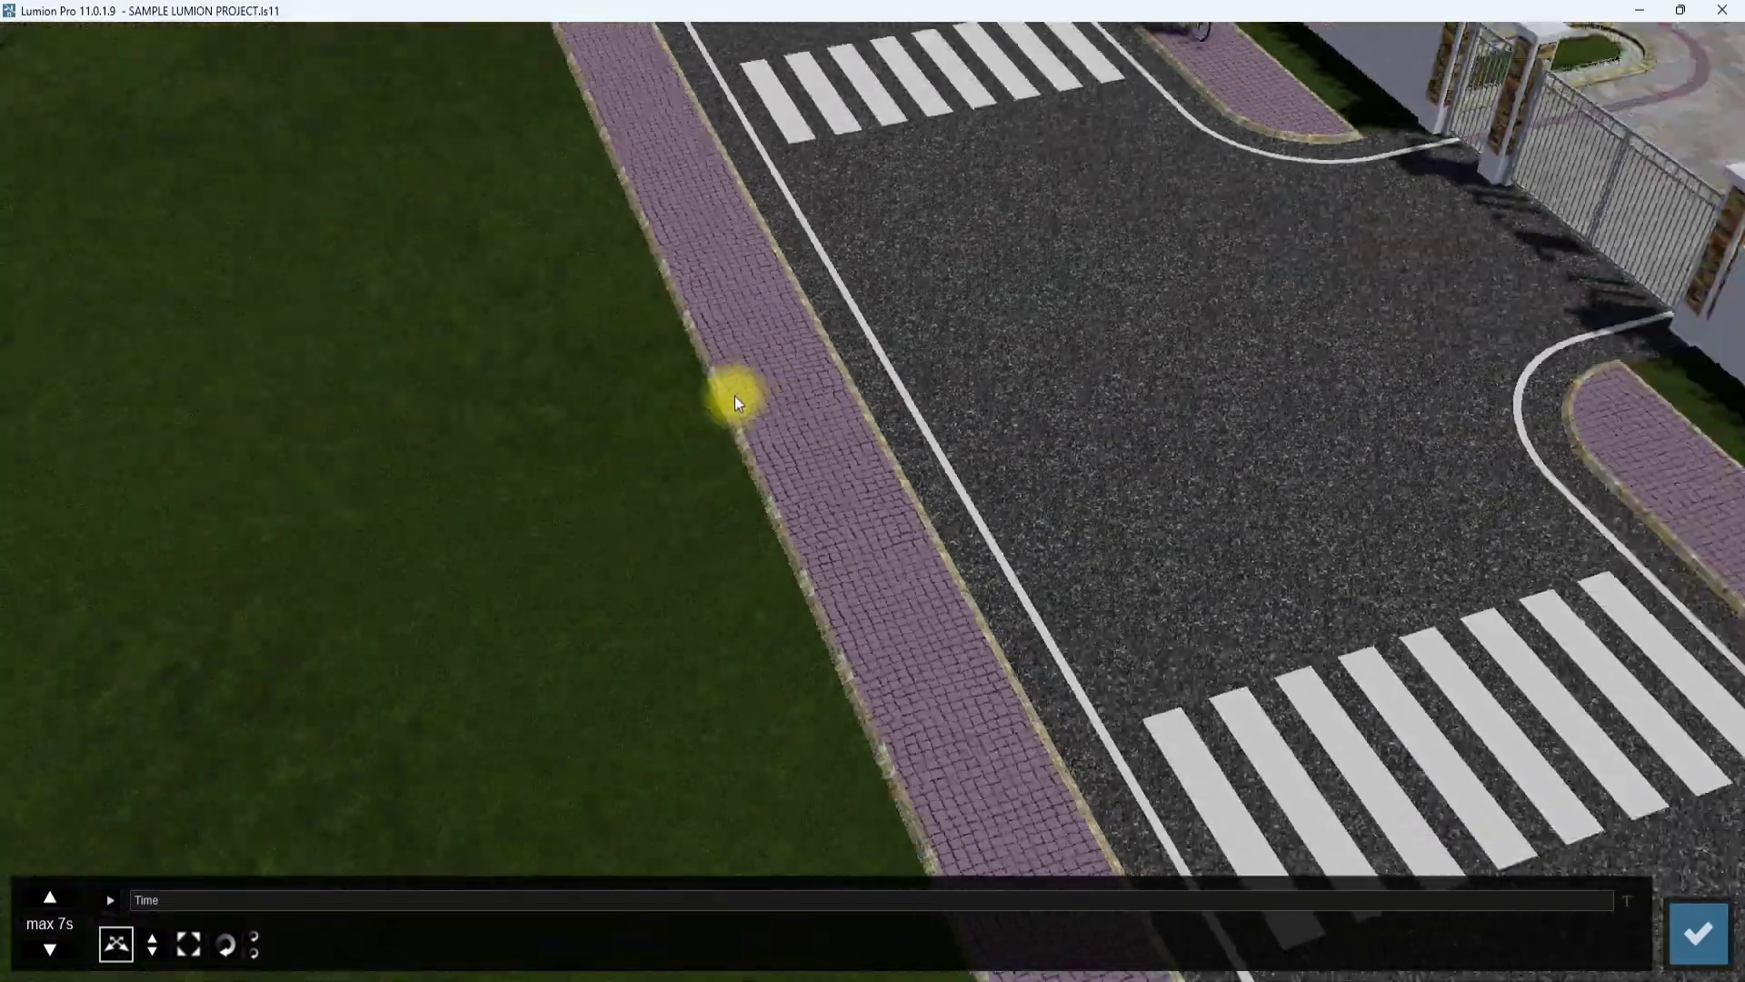
At time 0.0, place the maroon car's first keyframe farther back on the road, near the side-road junction.
scroll(734, 396, down, 3)
right_drag(817, 342, 559, 515)
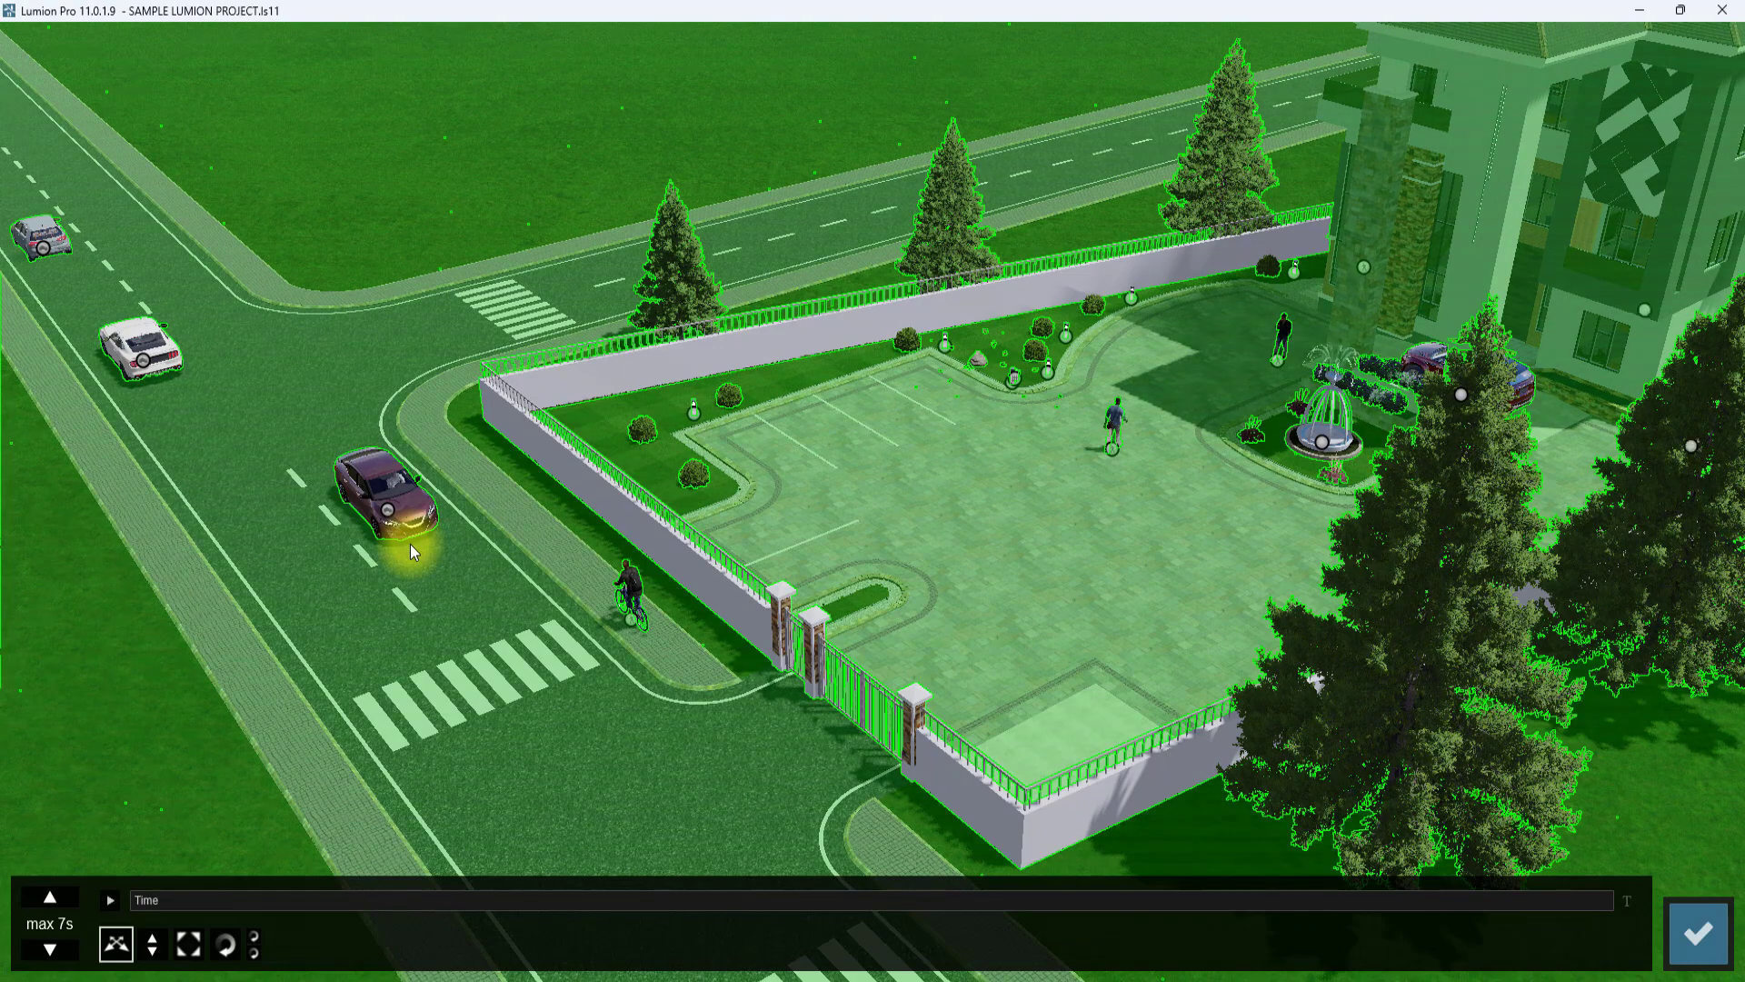
click(411, 543)
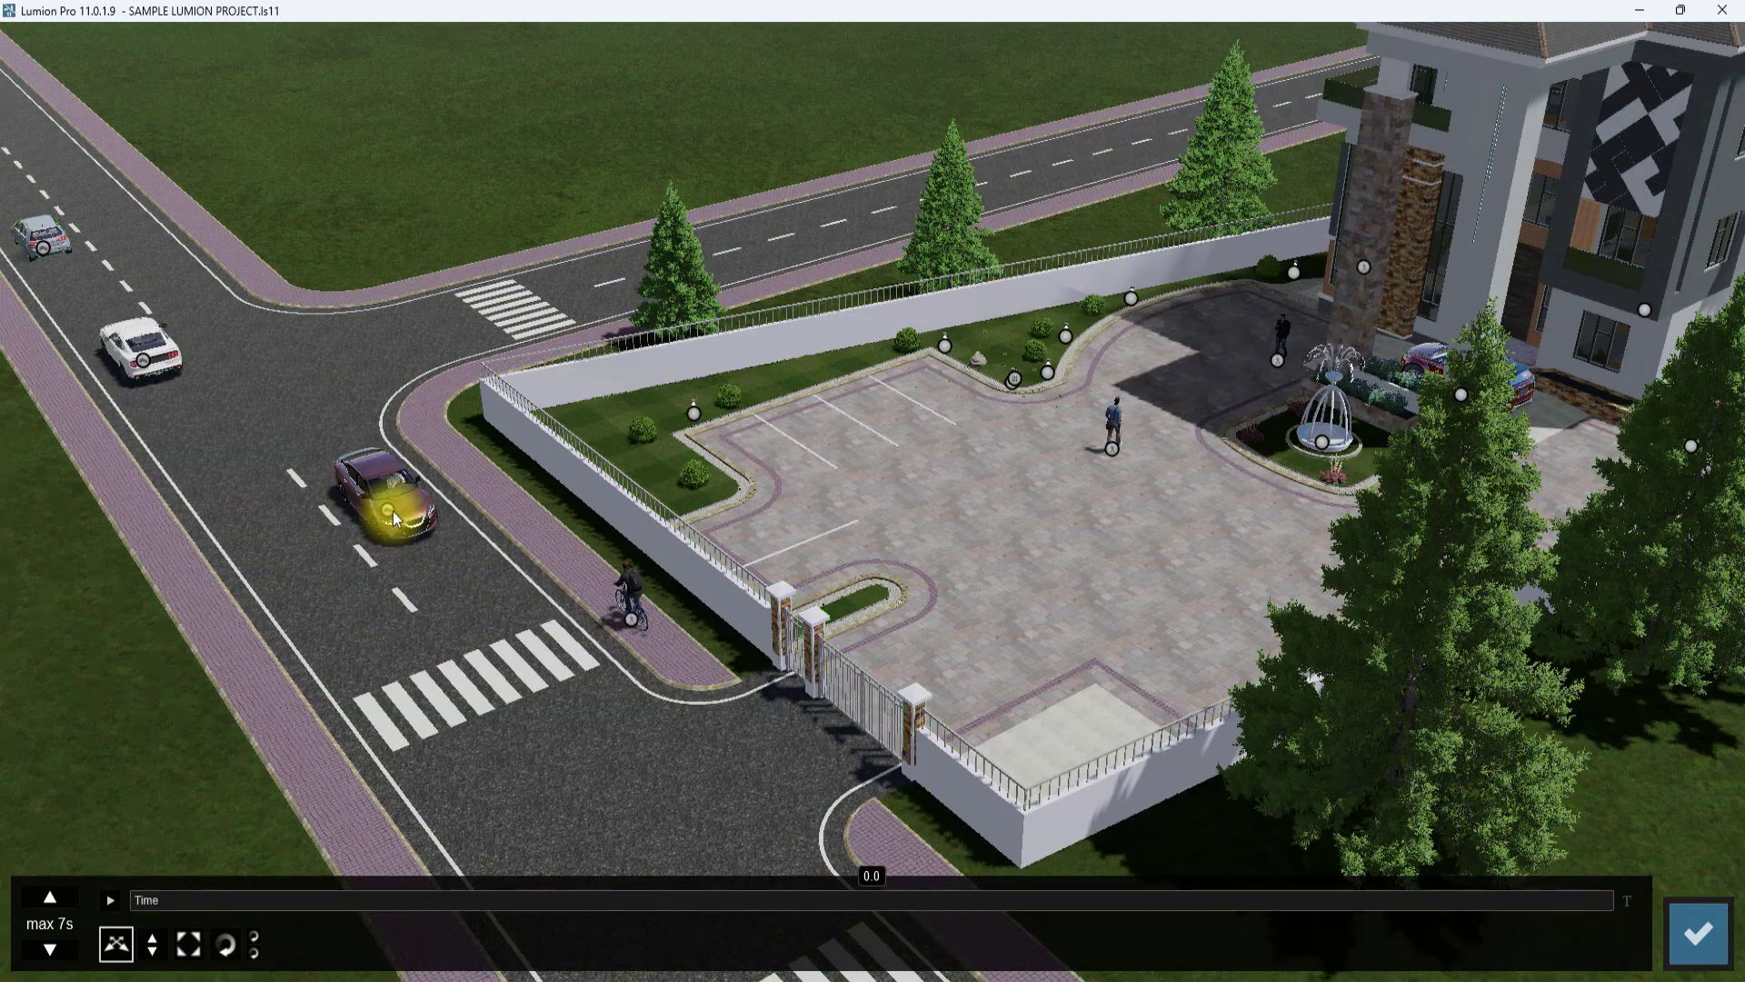
click(399, 489)
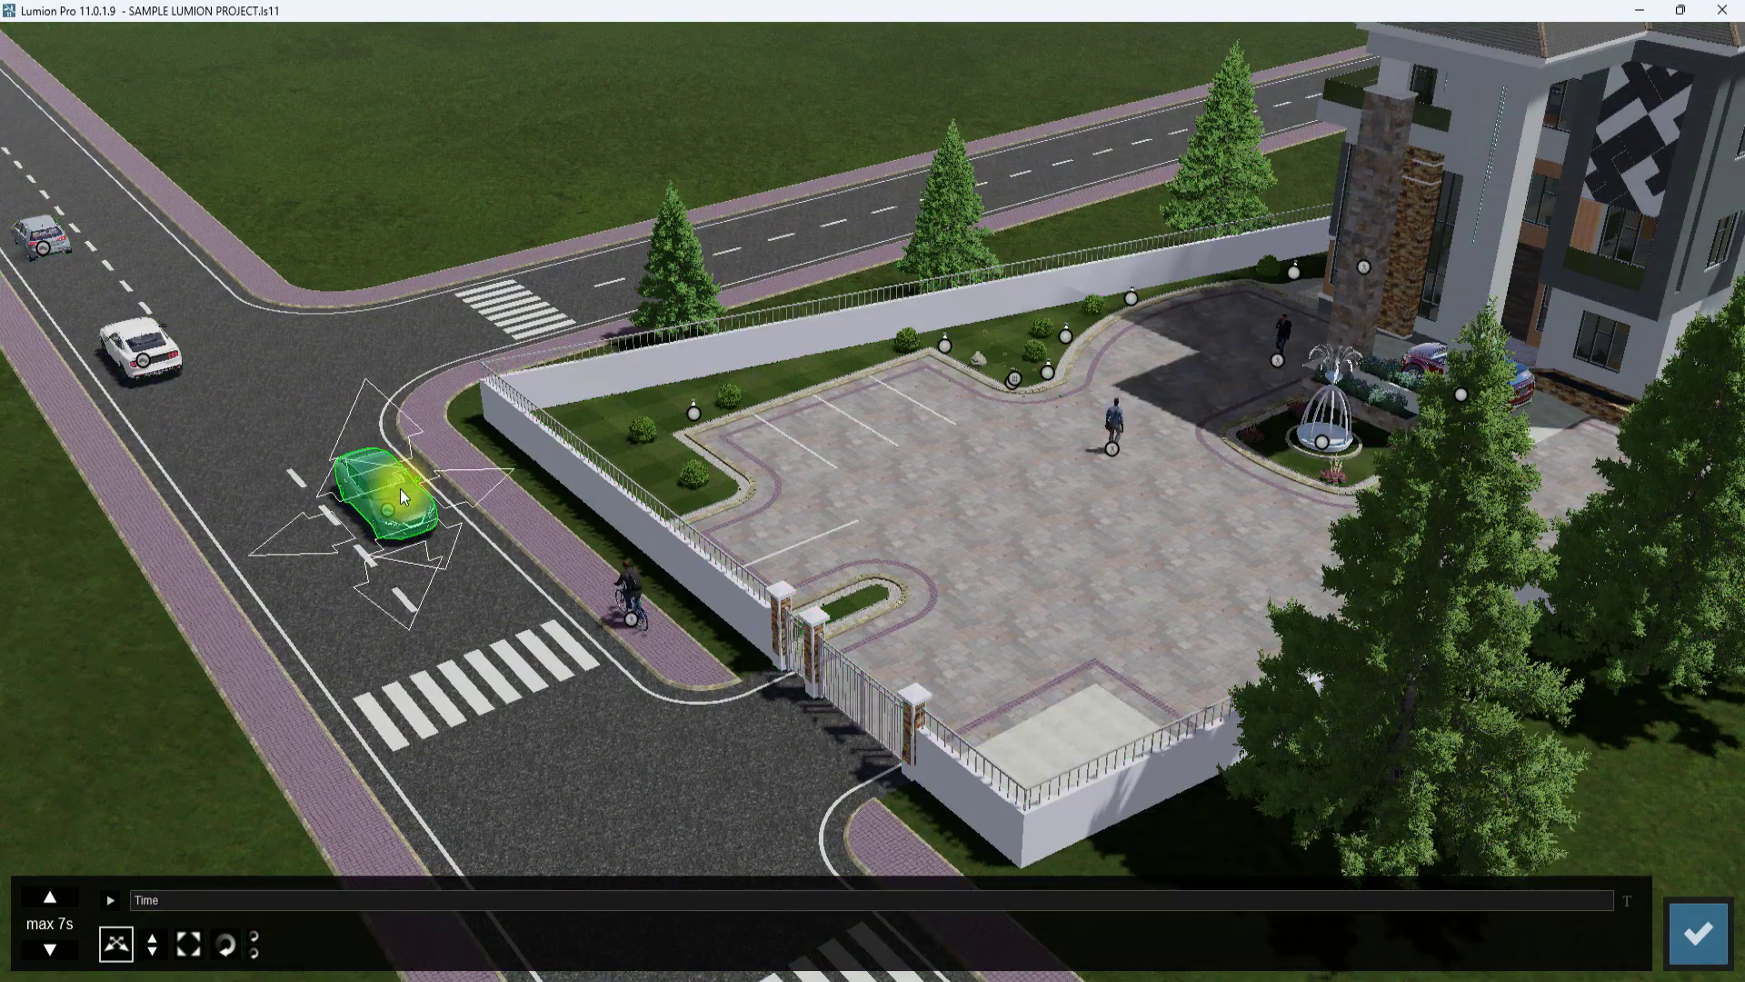
click(204, 898)
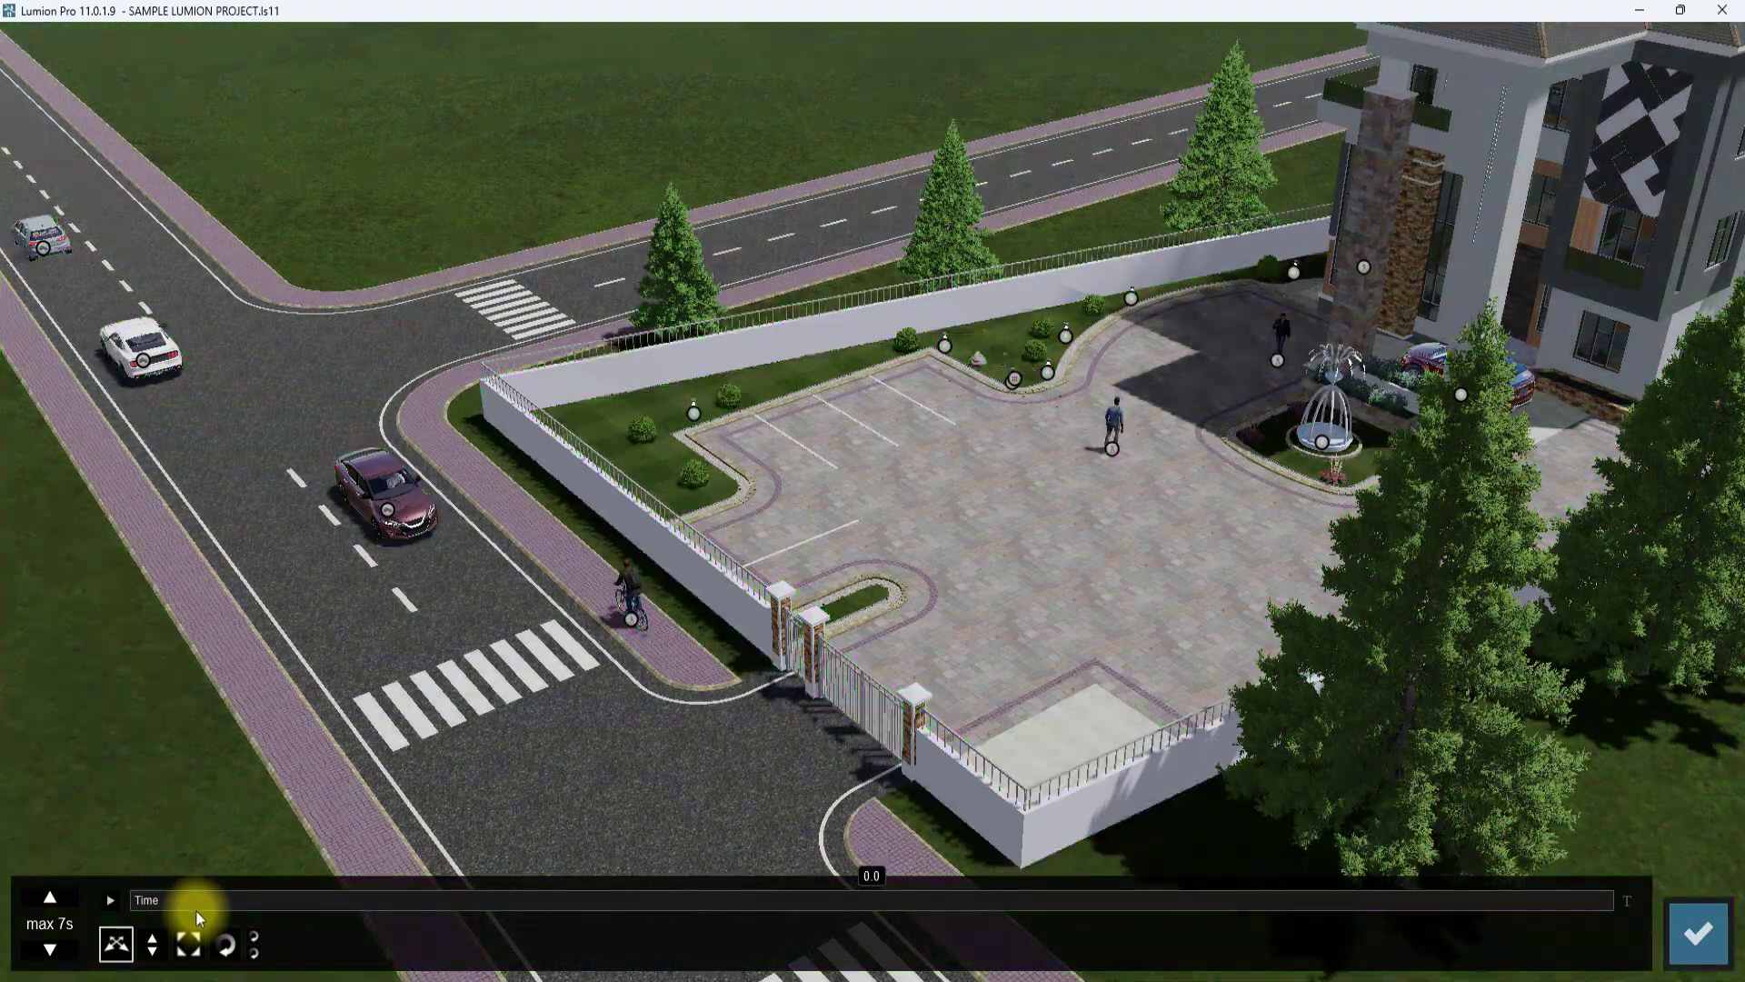
drag(195, 898, 351, 902)
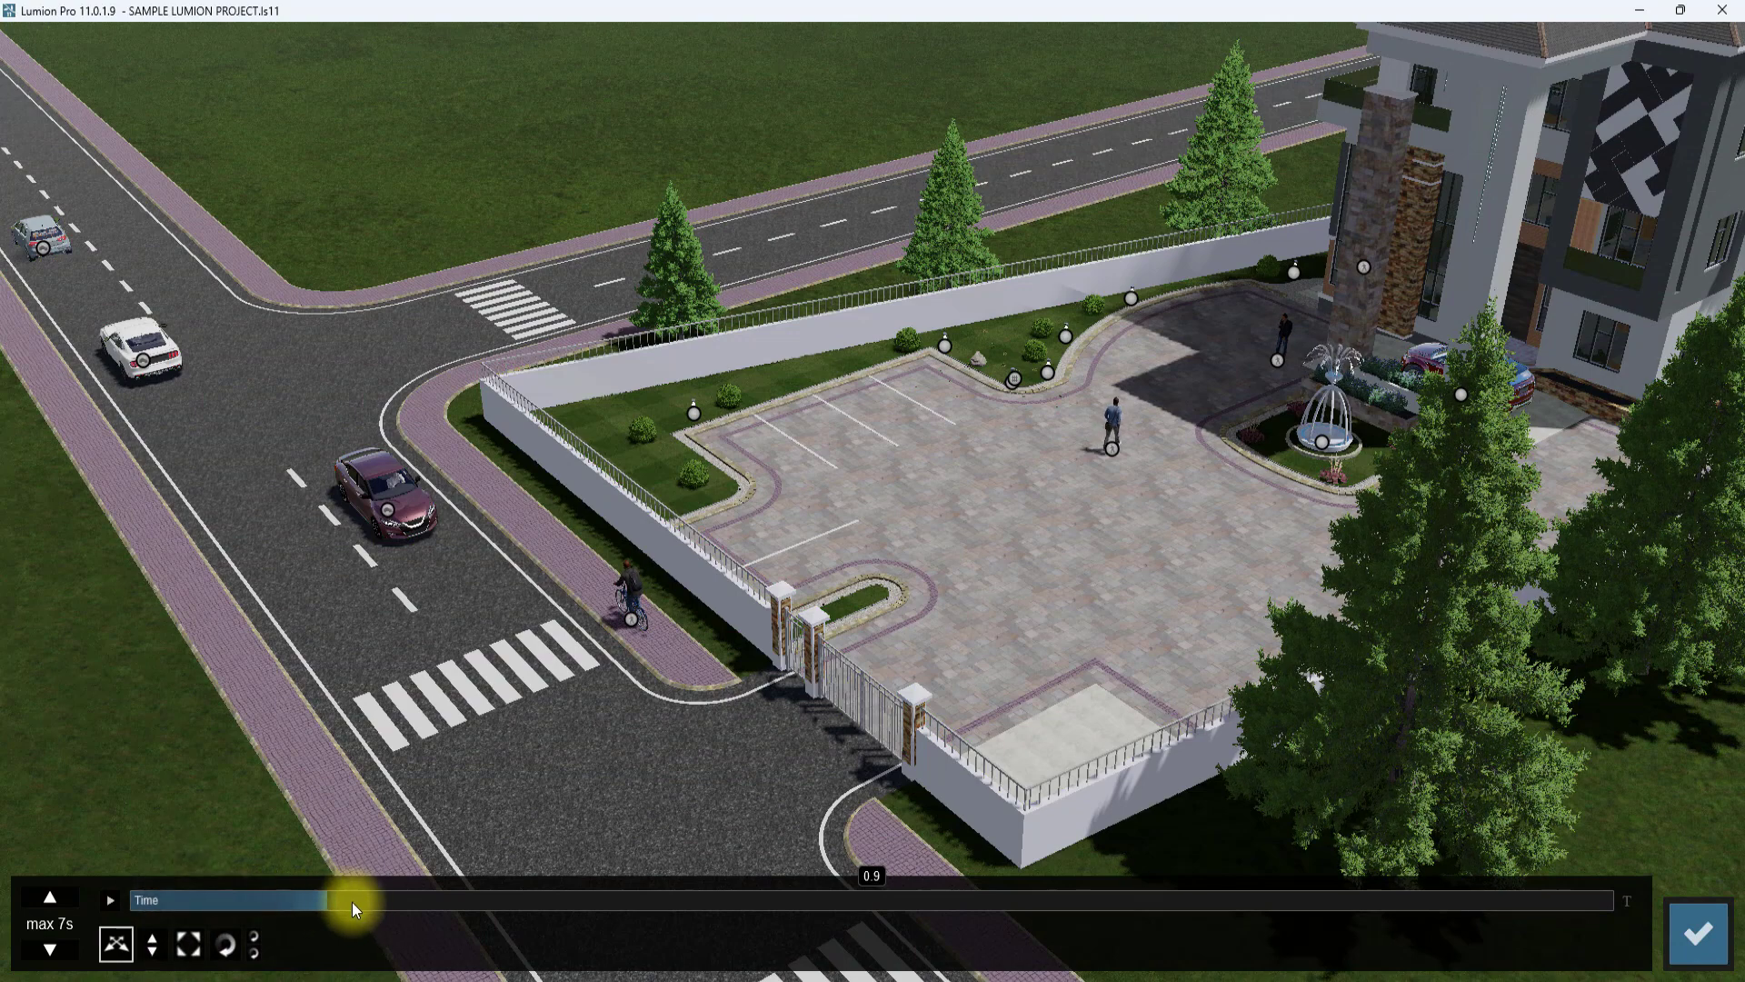
drag(247, 909, 100, 902)
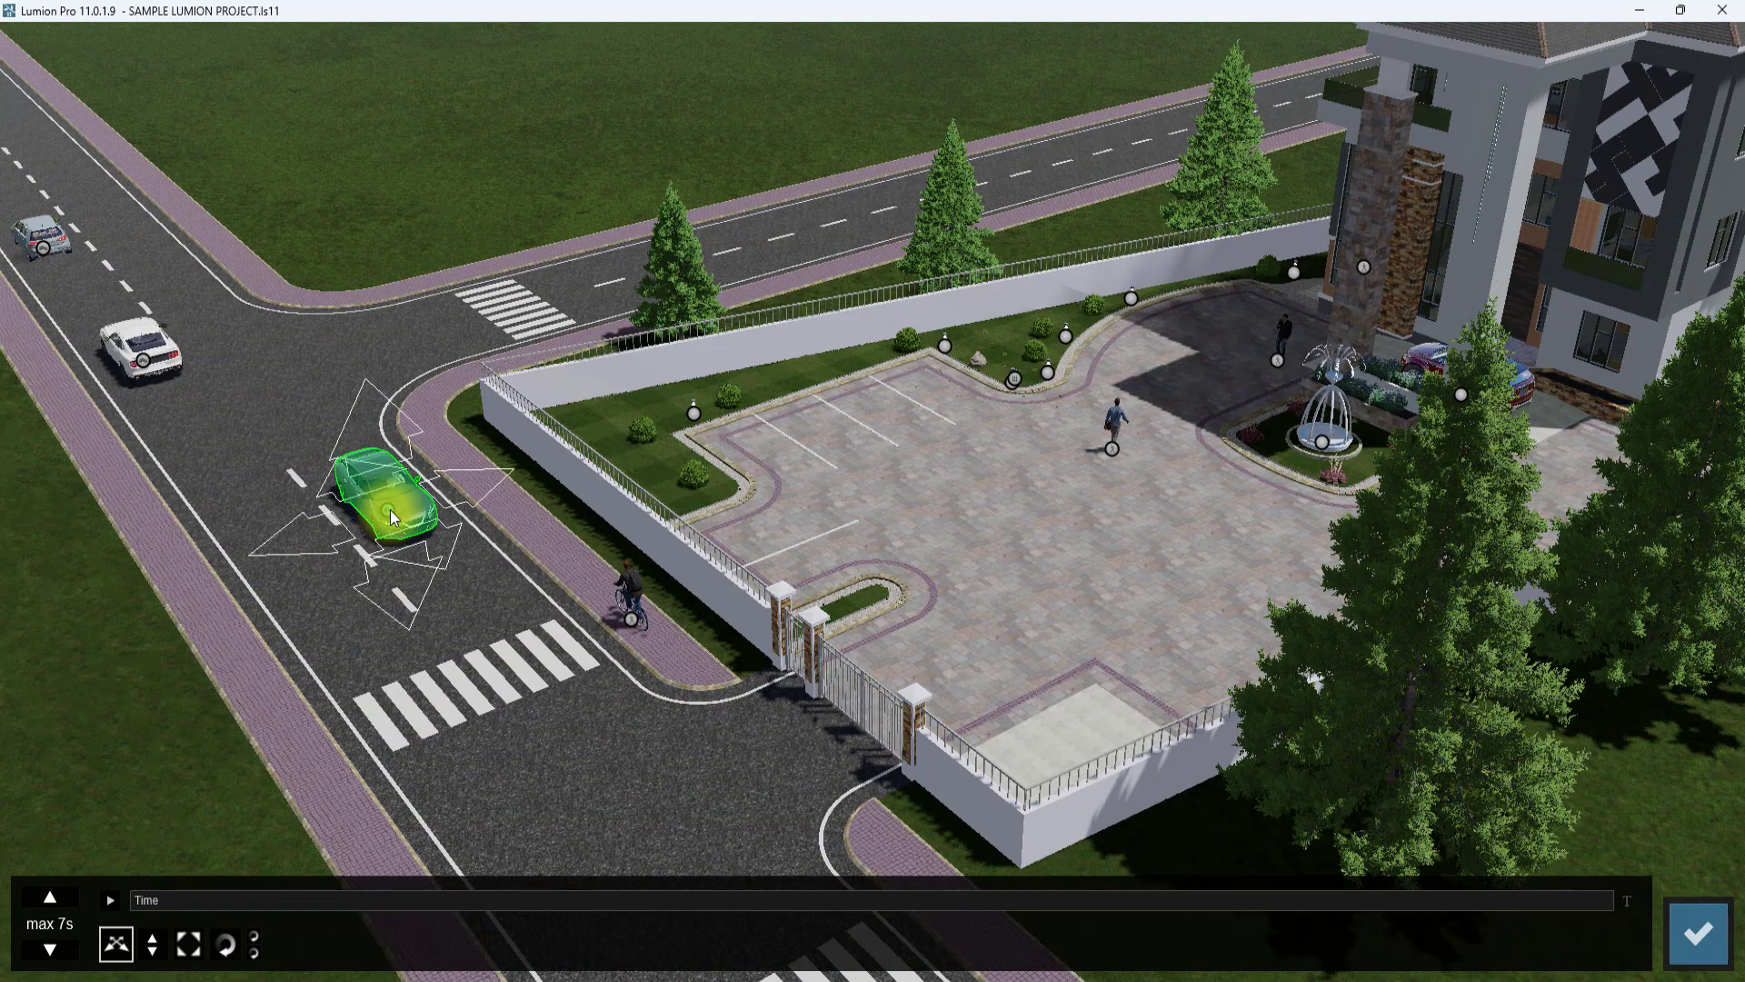
drag(390, 509, 300, 430)
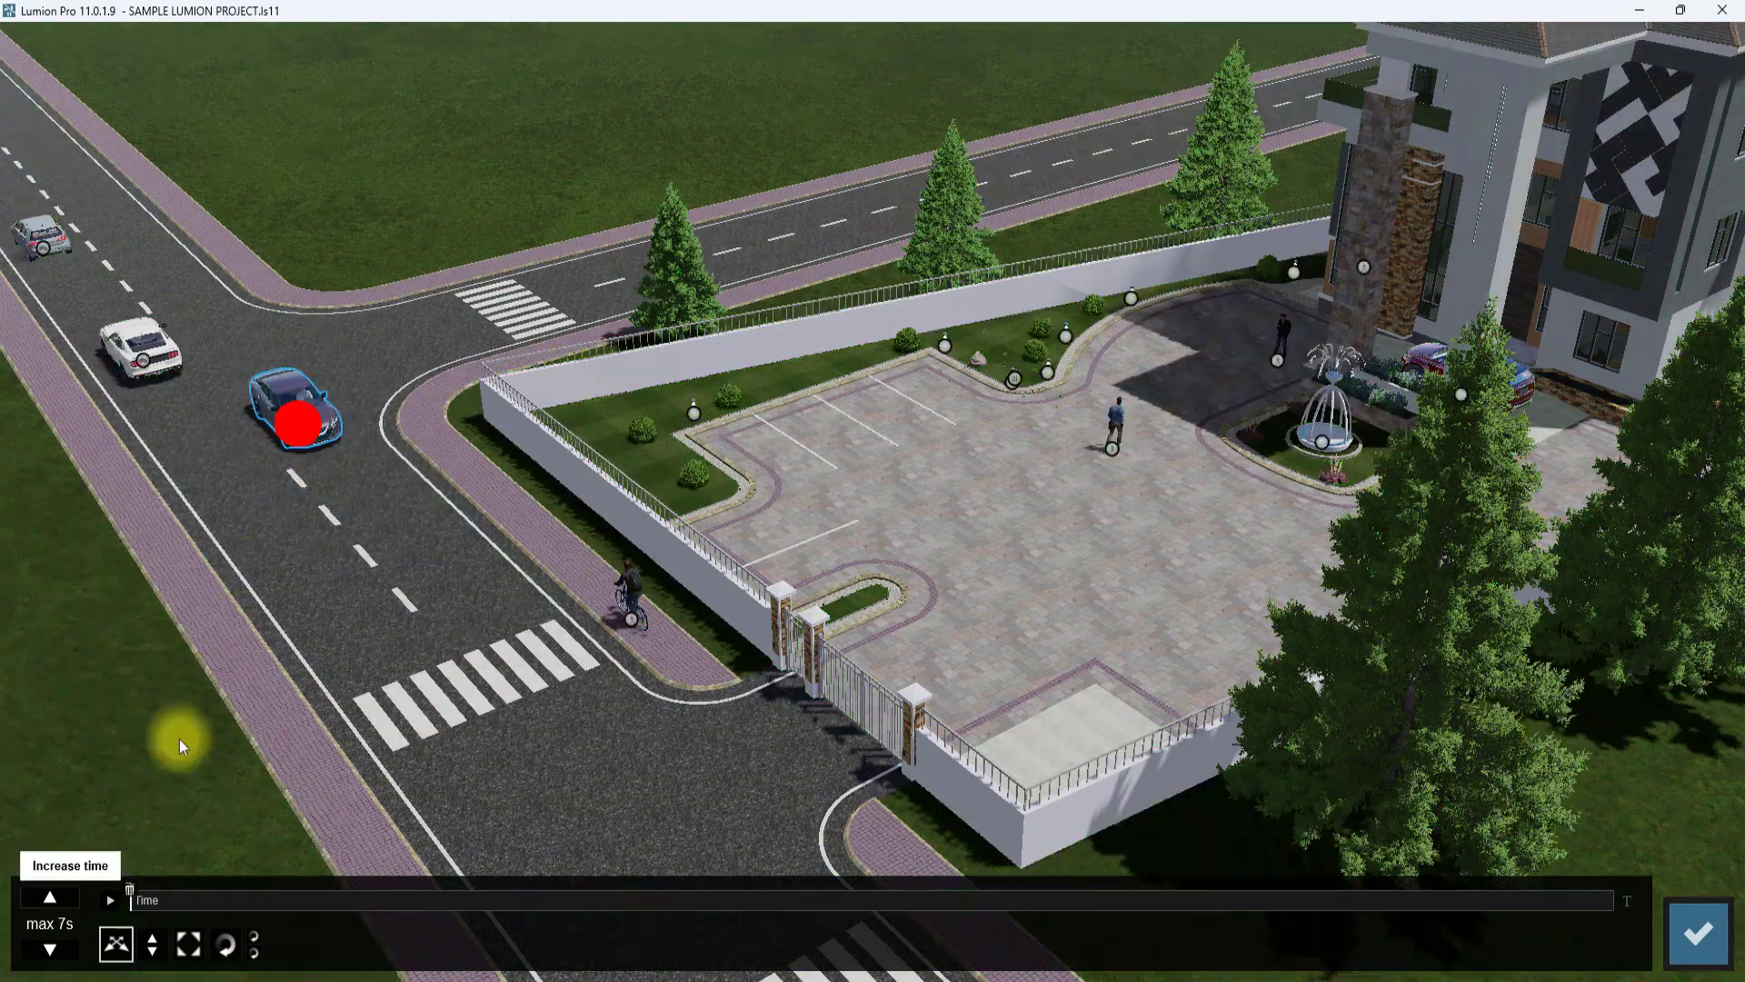
click(123, 886)
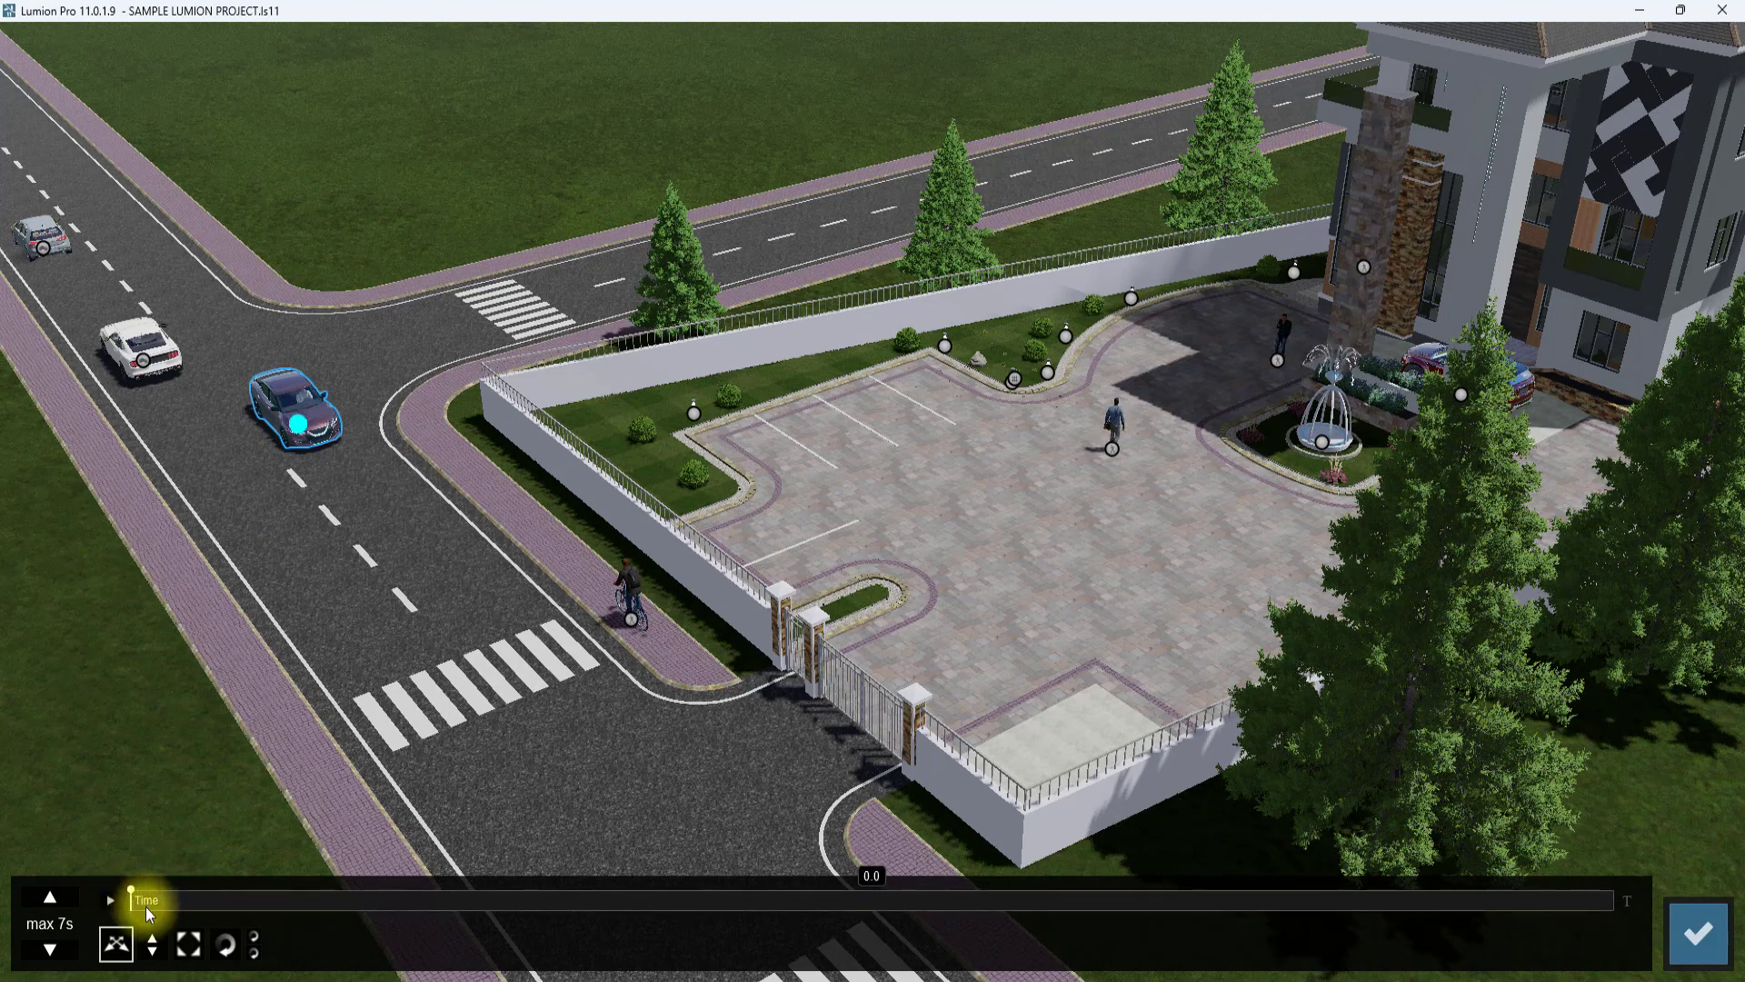
click(284, 445)
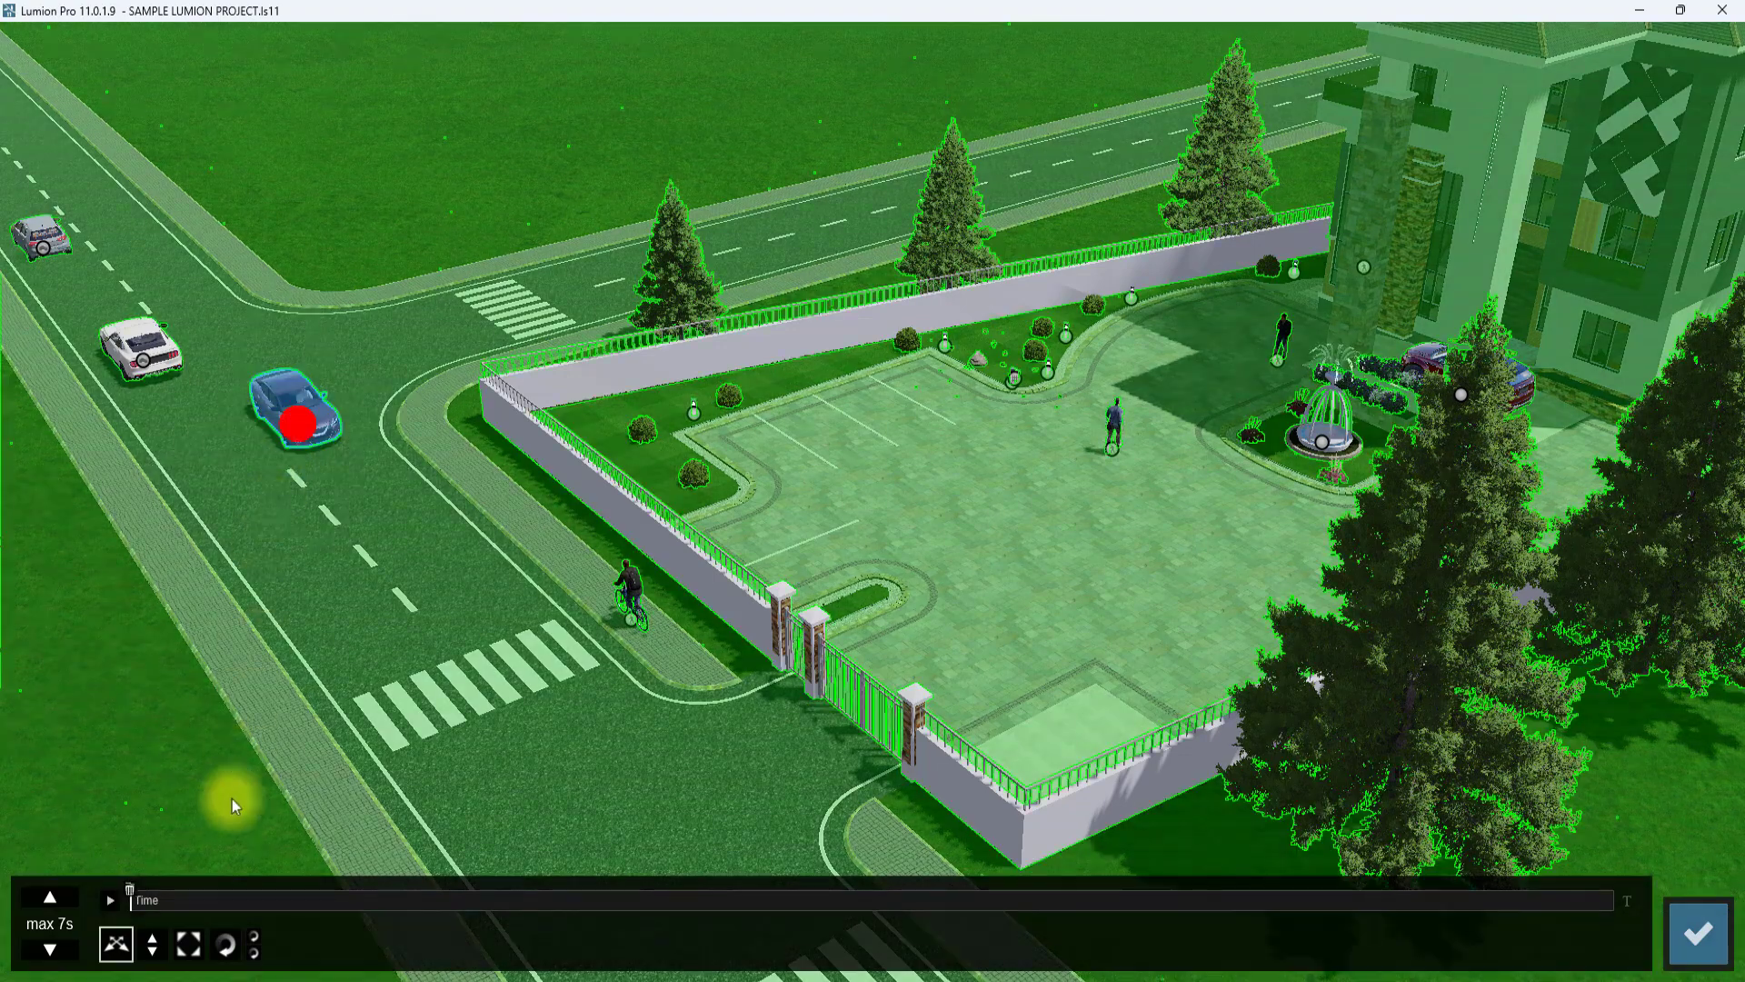
Advance the time and place the maroon car's second keyframe just past the first crosswalk, in front of the gate.
mouse_move(212, 896)
mouse_down()
mouse_move(429, 910)
mouse_move(668, 887)
mouse_up()
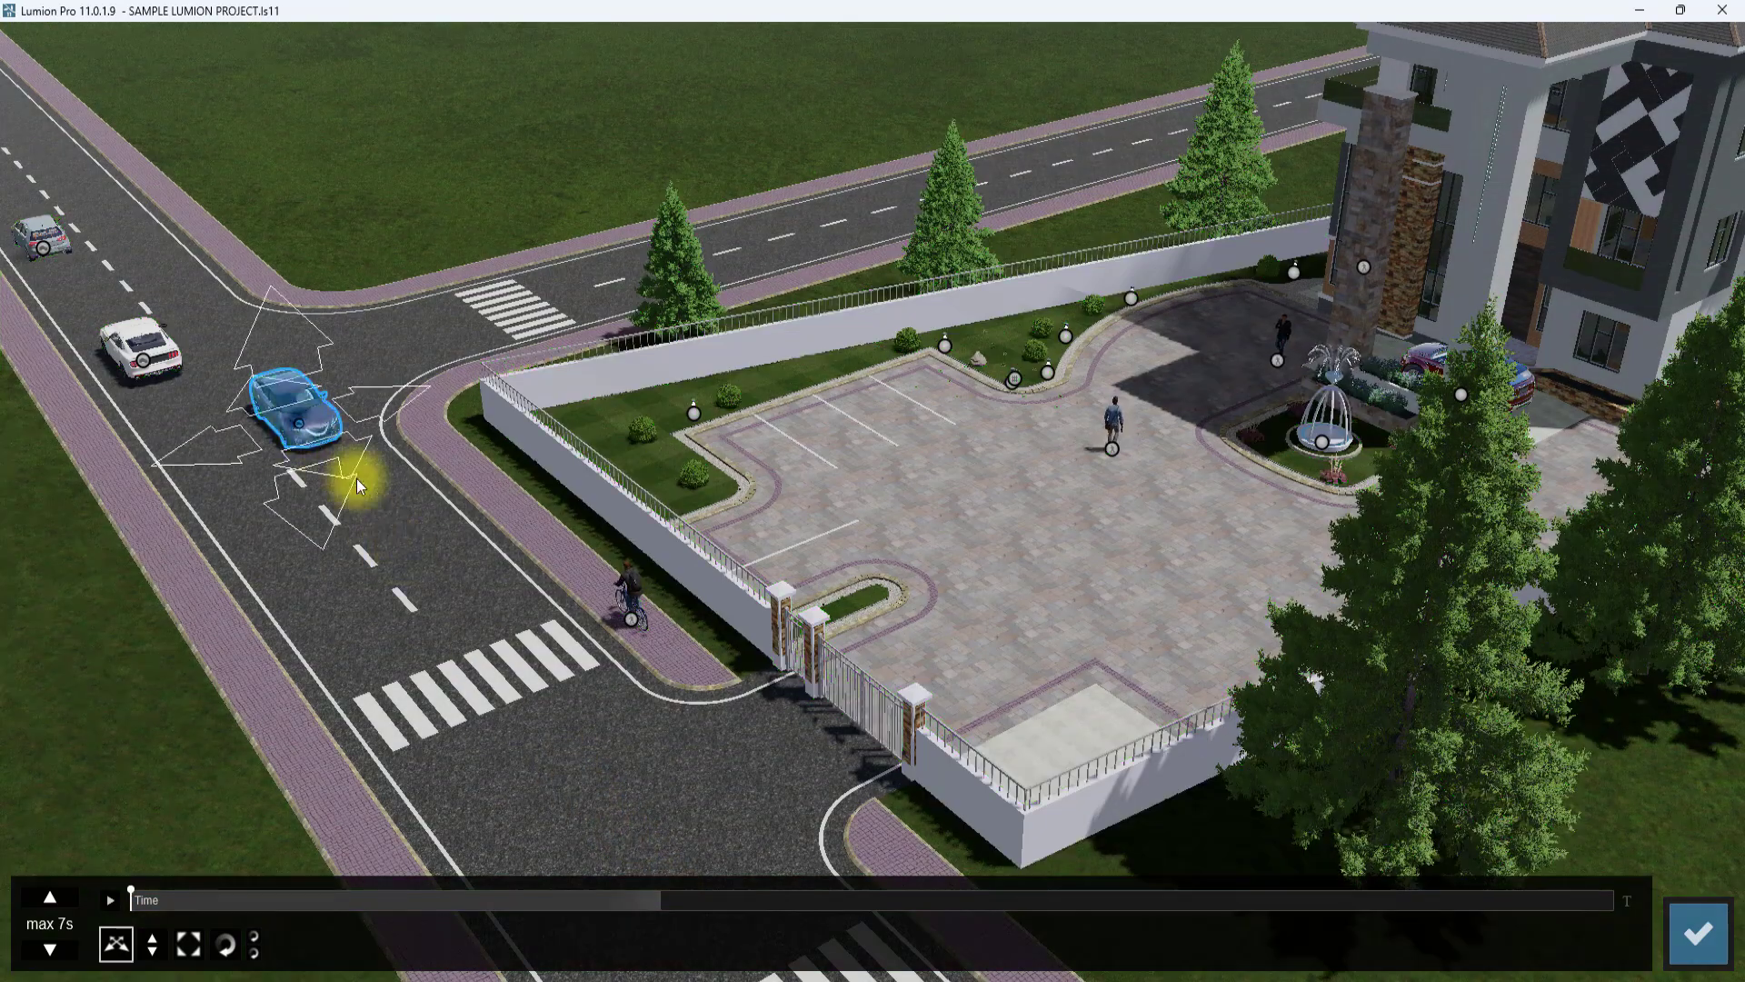
mouse_move(358, 486)
mouse_down()
mouse_move(467, 623)
mouse_move(604, 741)
mouse_up()
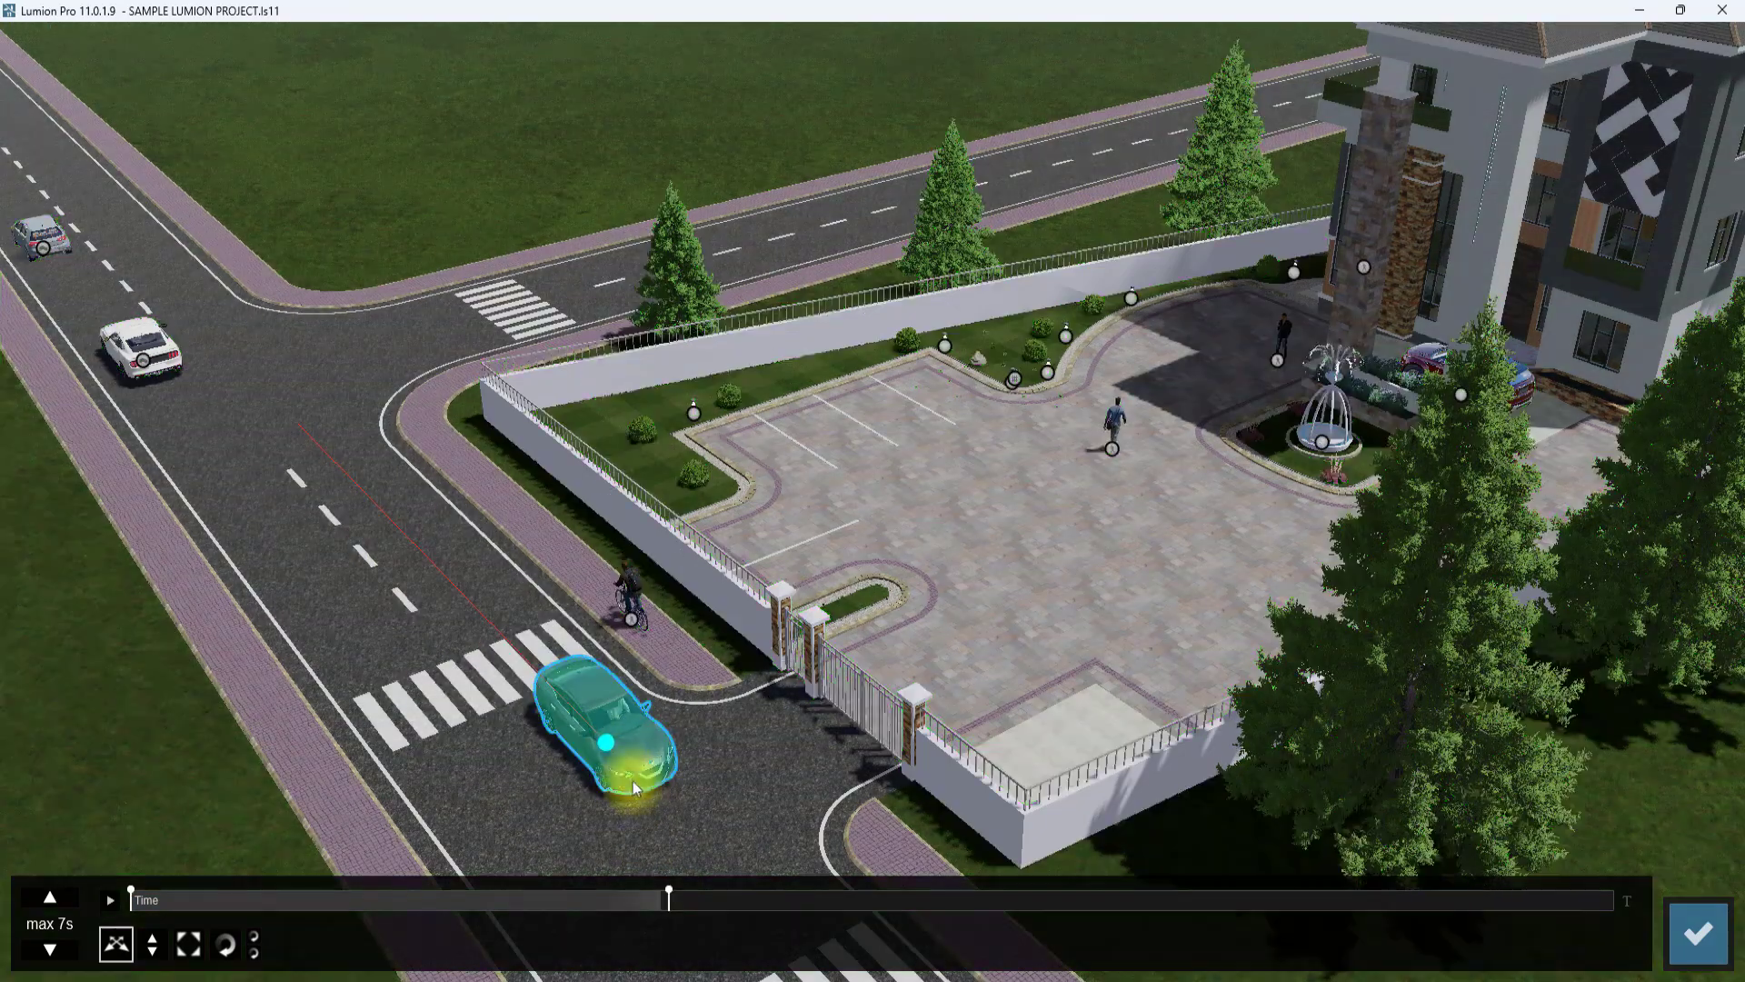
click(700, 877)
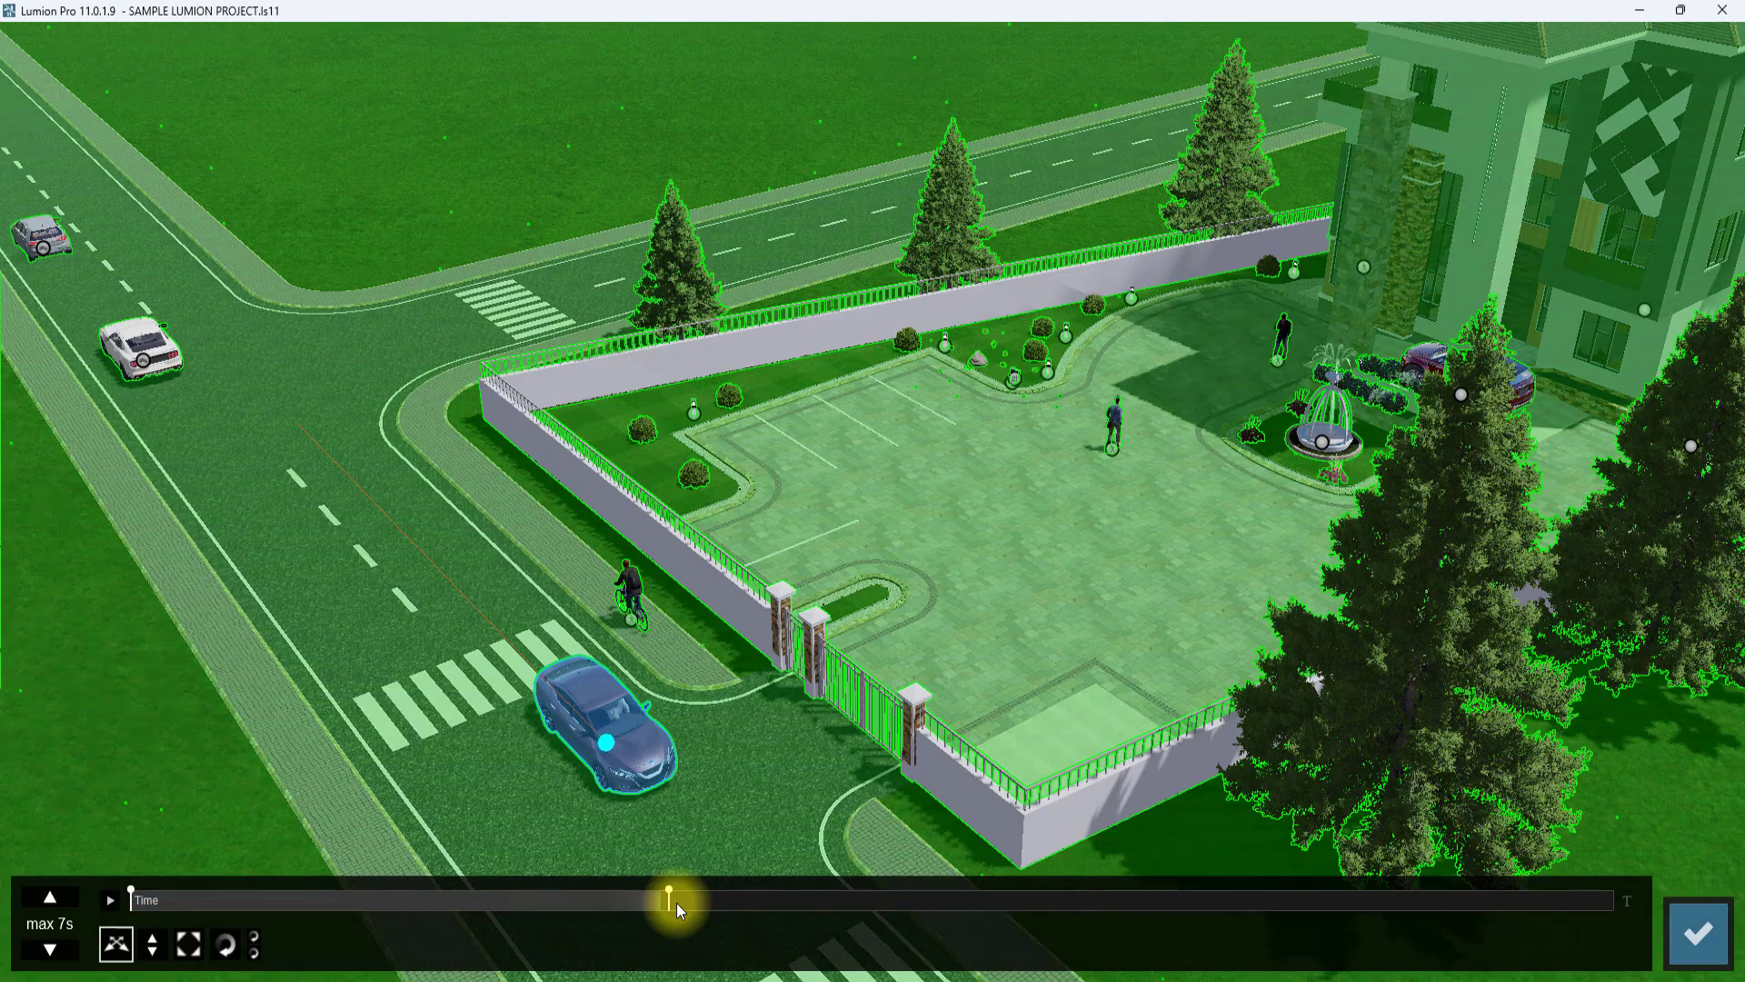
At 3.5 seconds, rotate the maroon car's heading toward the gate side to add a turning keyframe.
drag(709, 903, 870, 907)
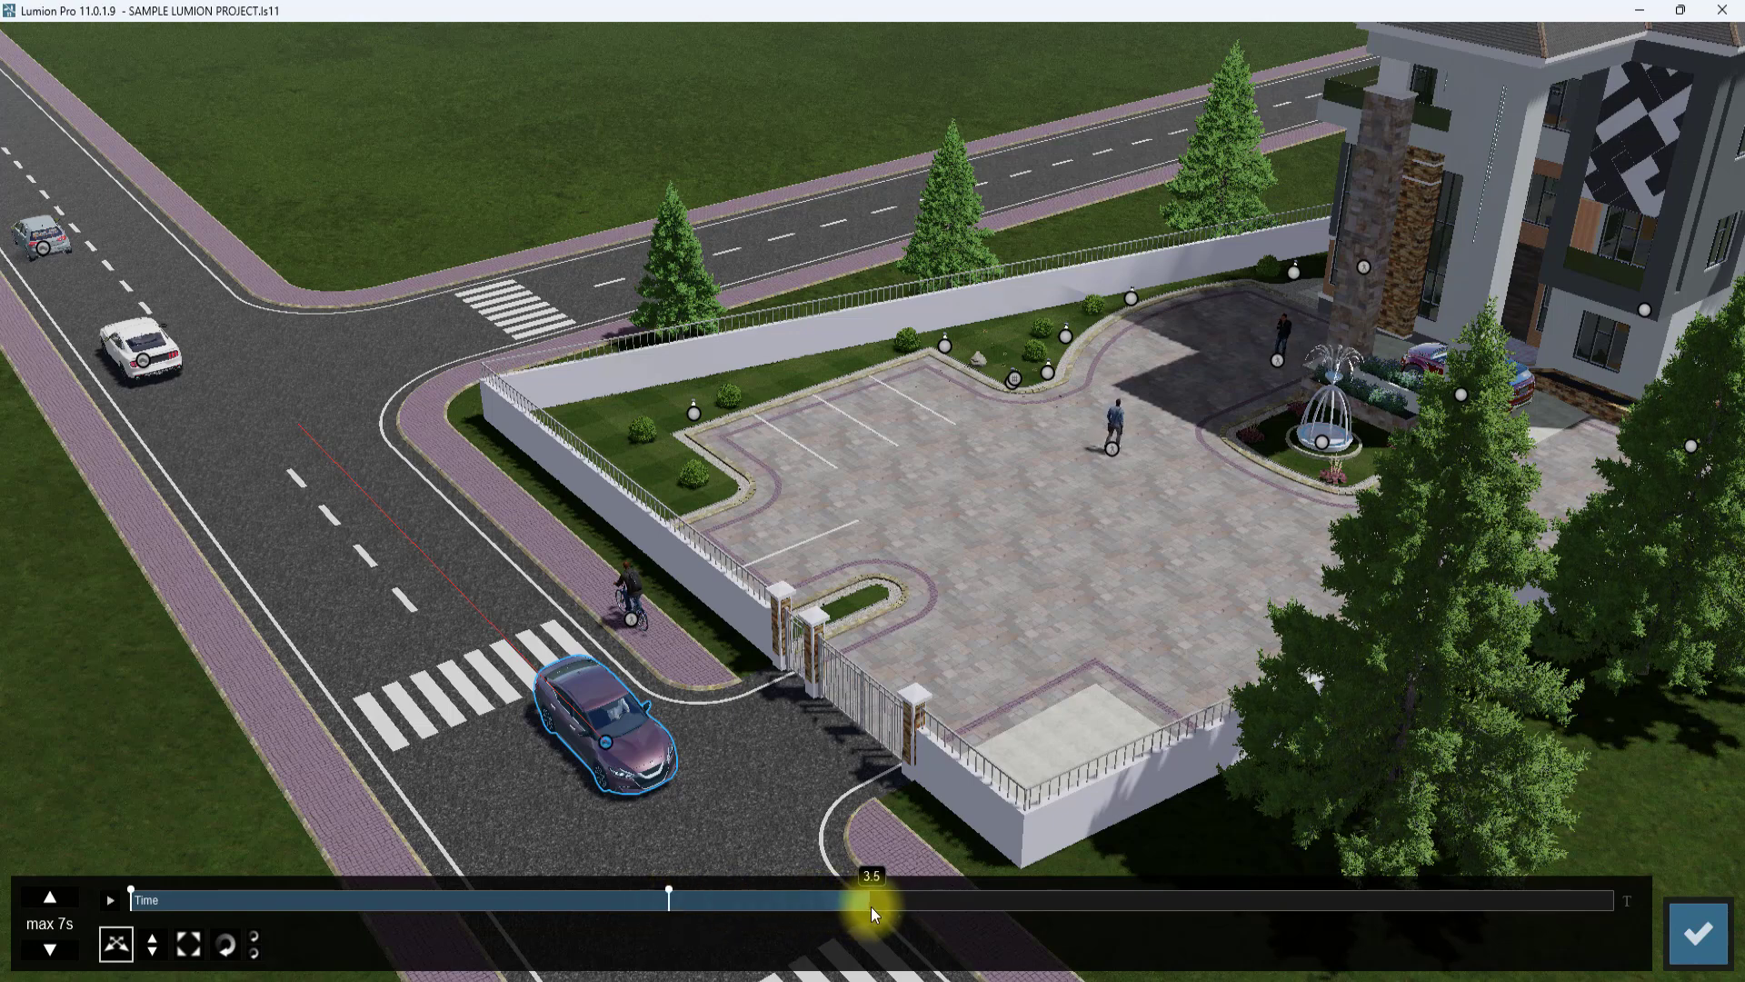
key(r)
key(h)
key(l)
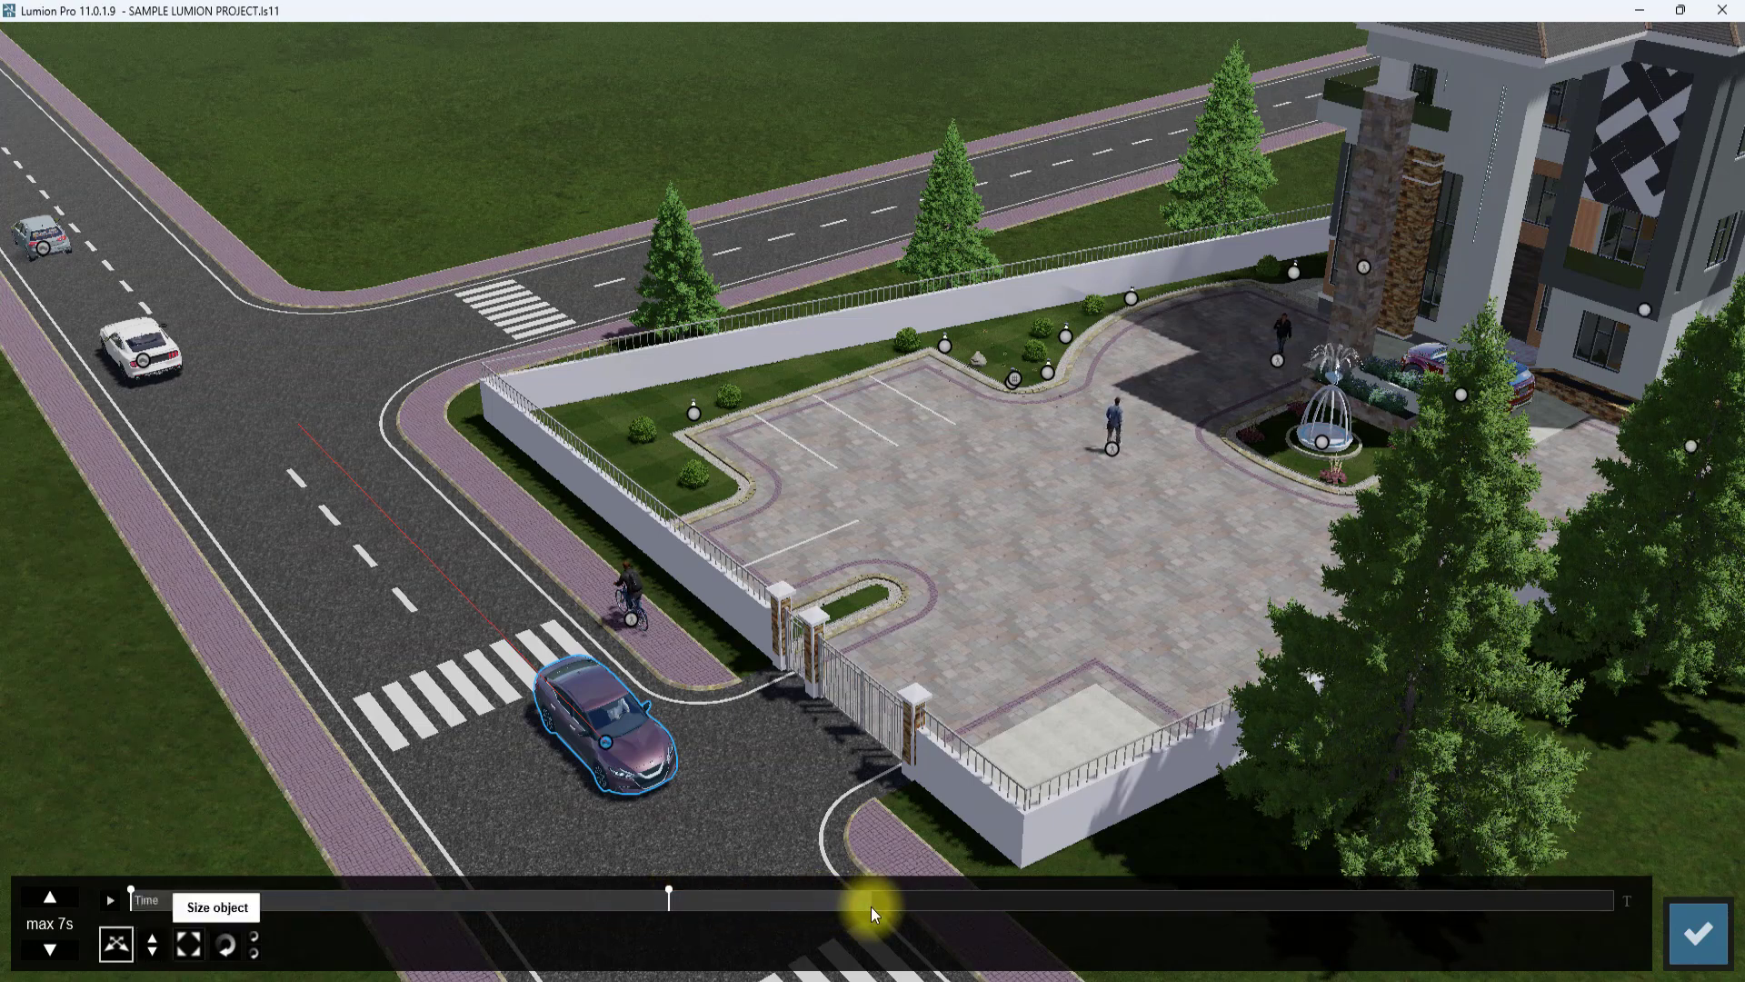
key(f)
click(226, 945)
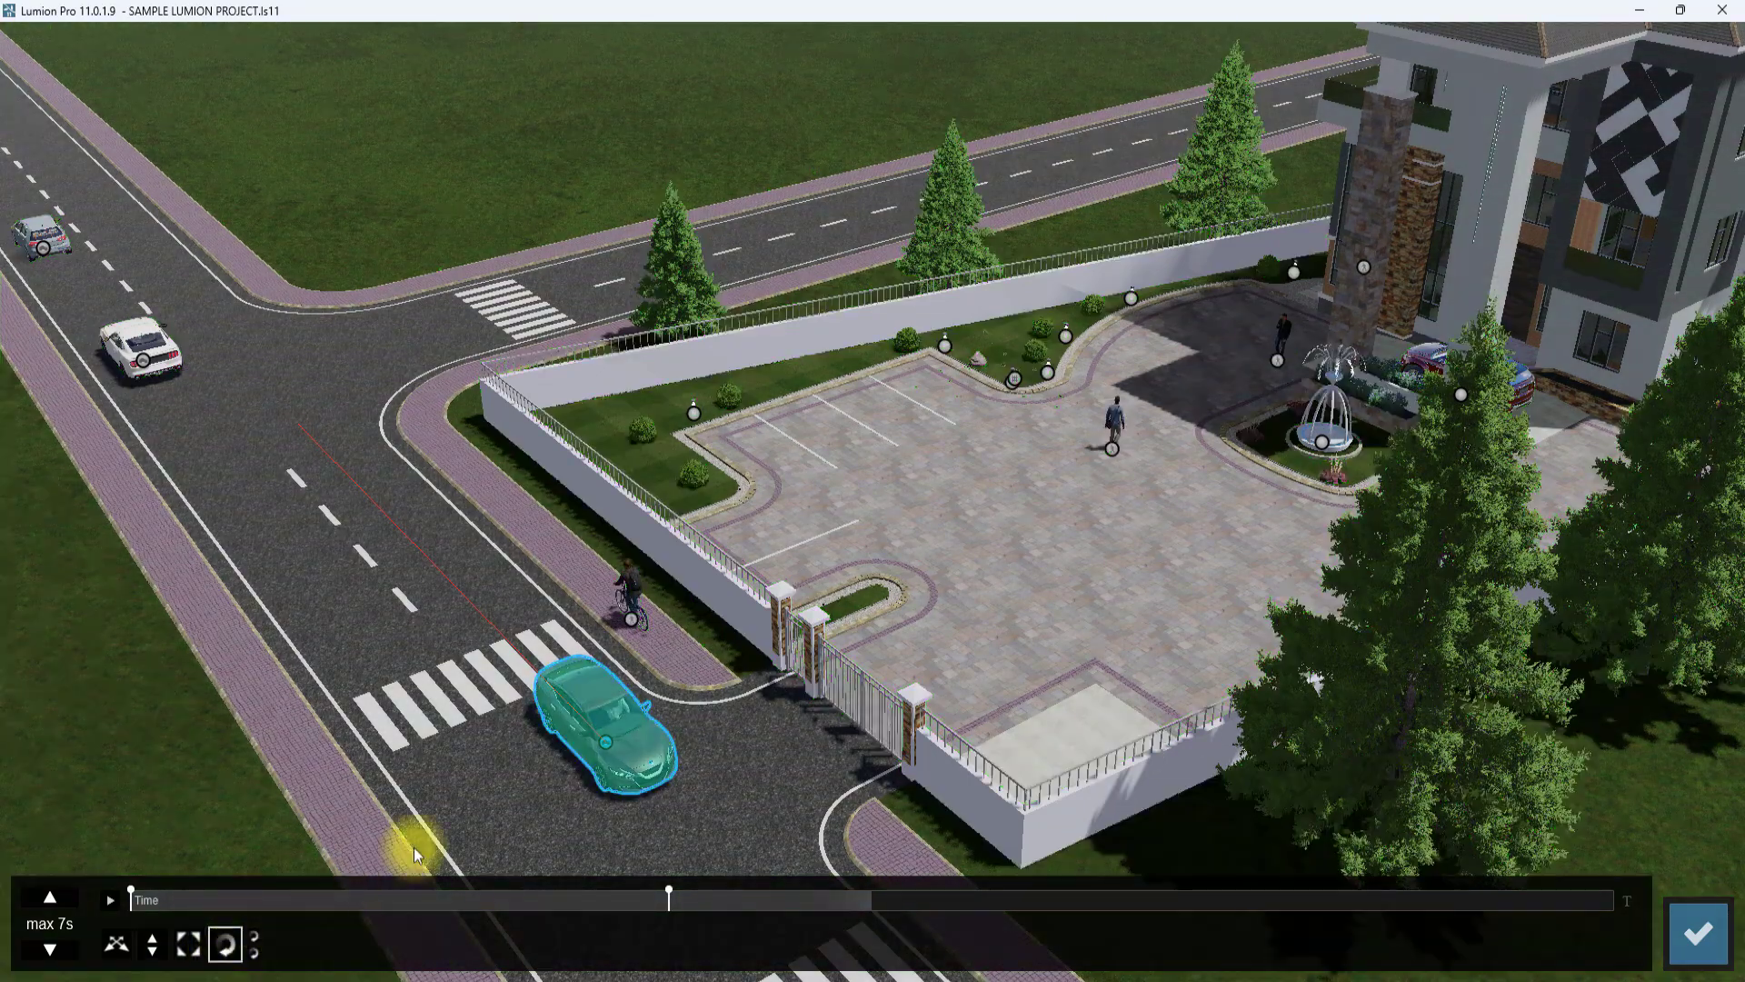
drag(606, 742, 842, 776)
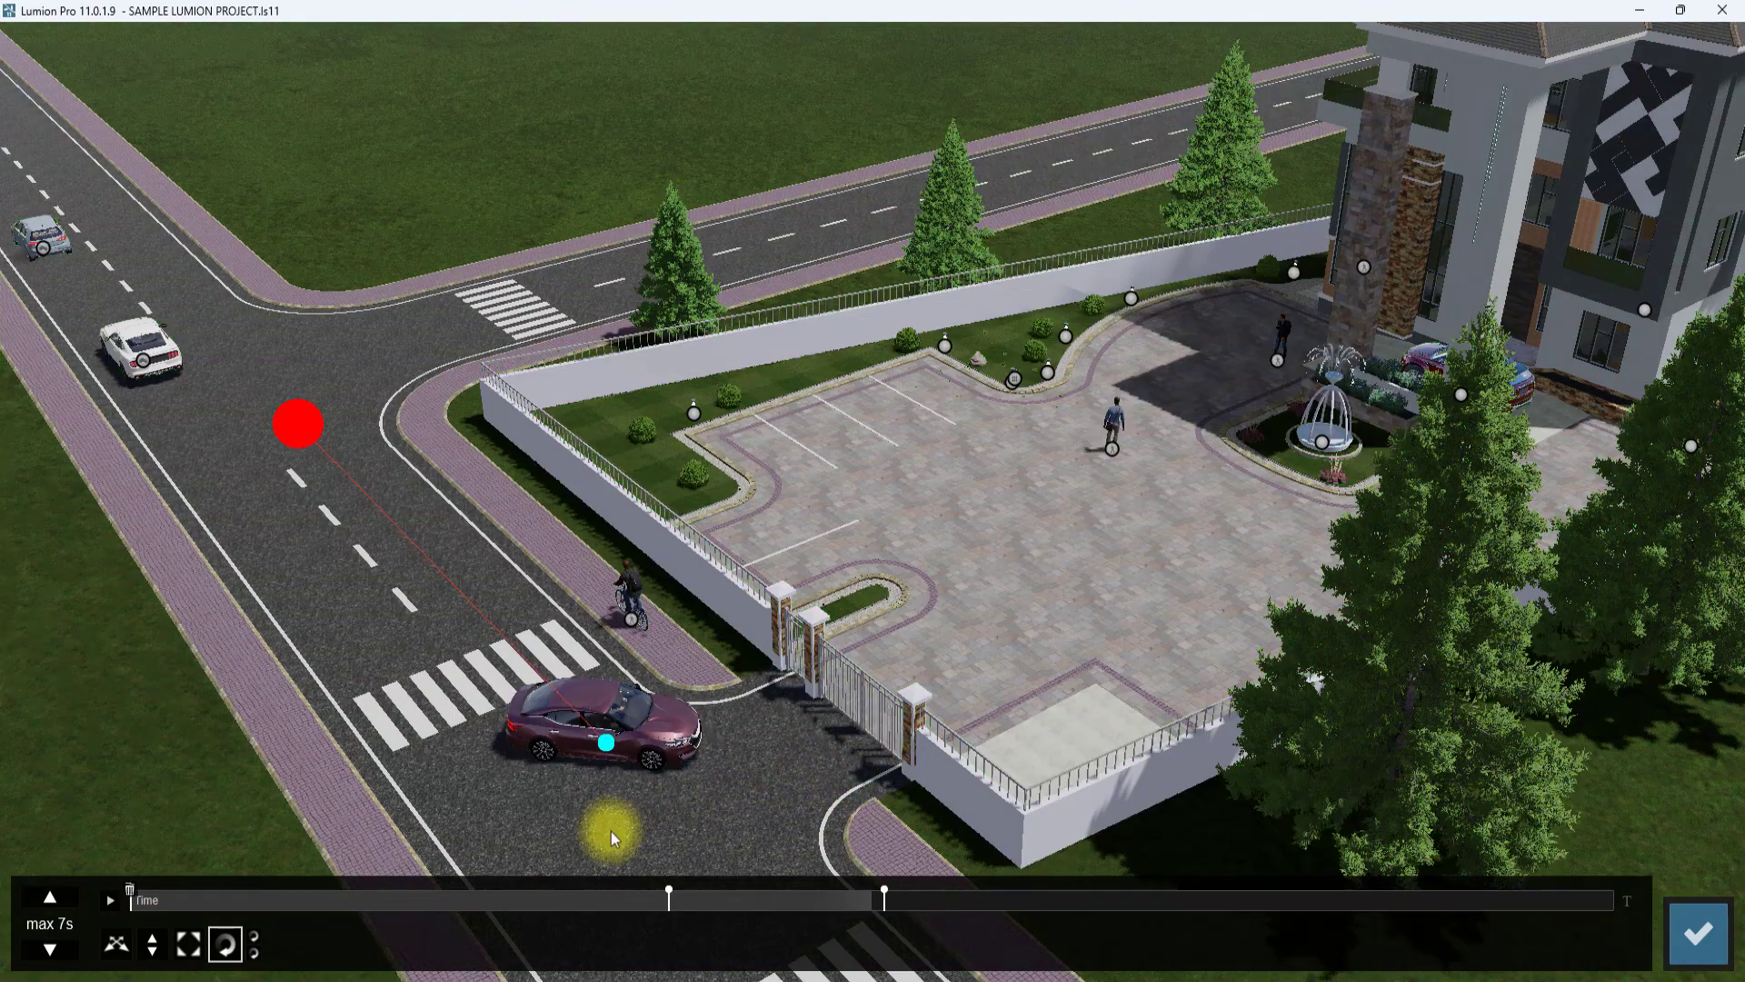
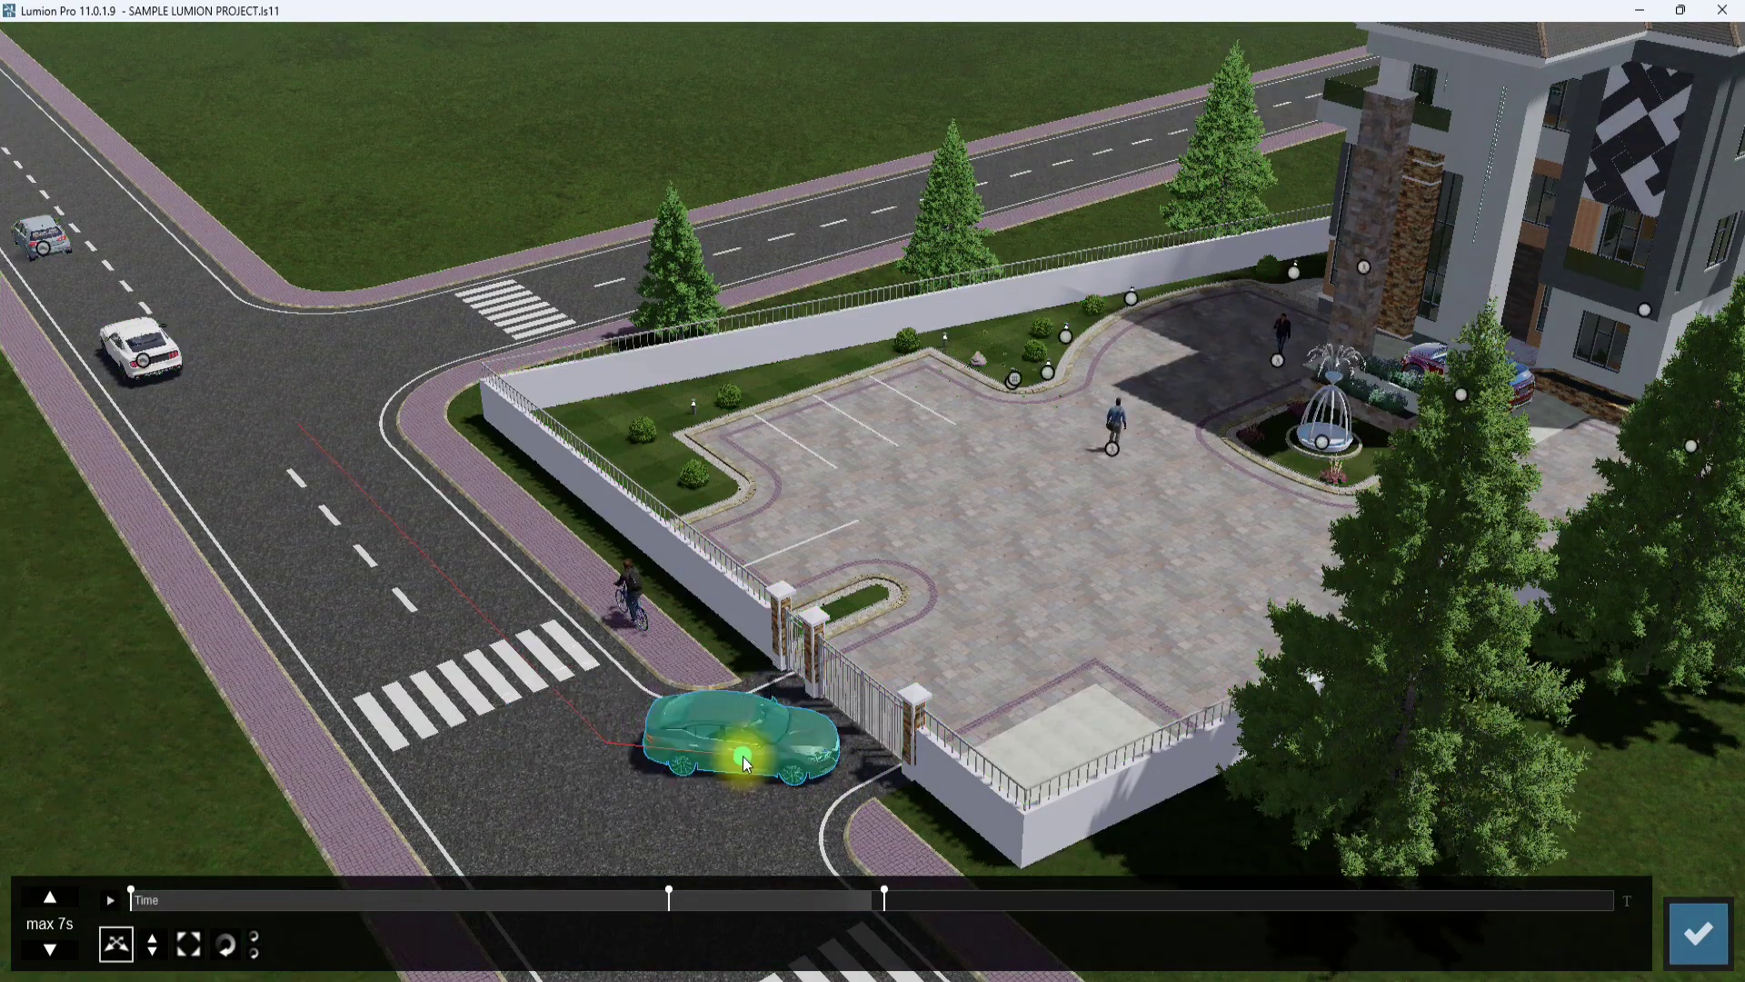
Advance the time, rotate the maroon car farther toward the gate, and move it into the gate opening.
drag(961, 901, 1087, 901)
click(225, 945)
drag(742, 755, 968, 705)
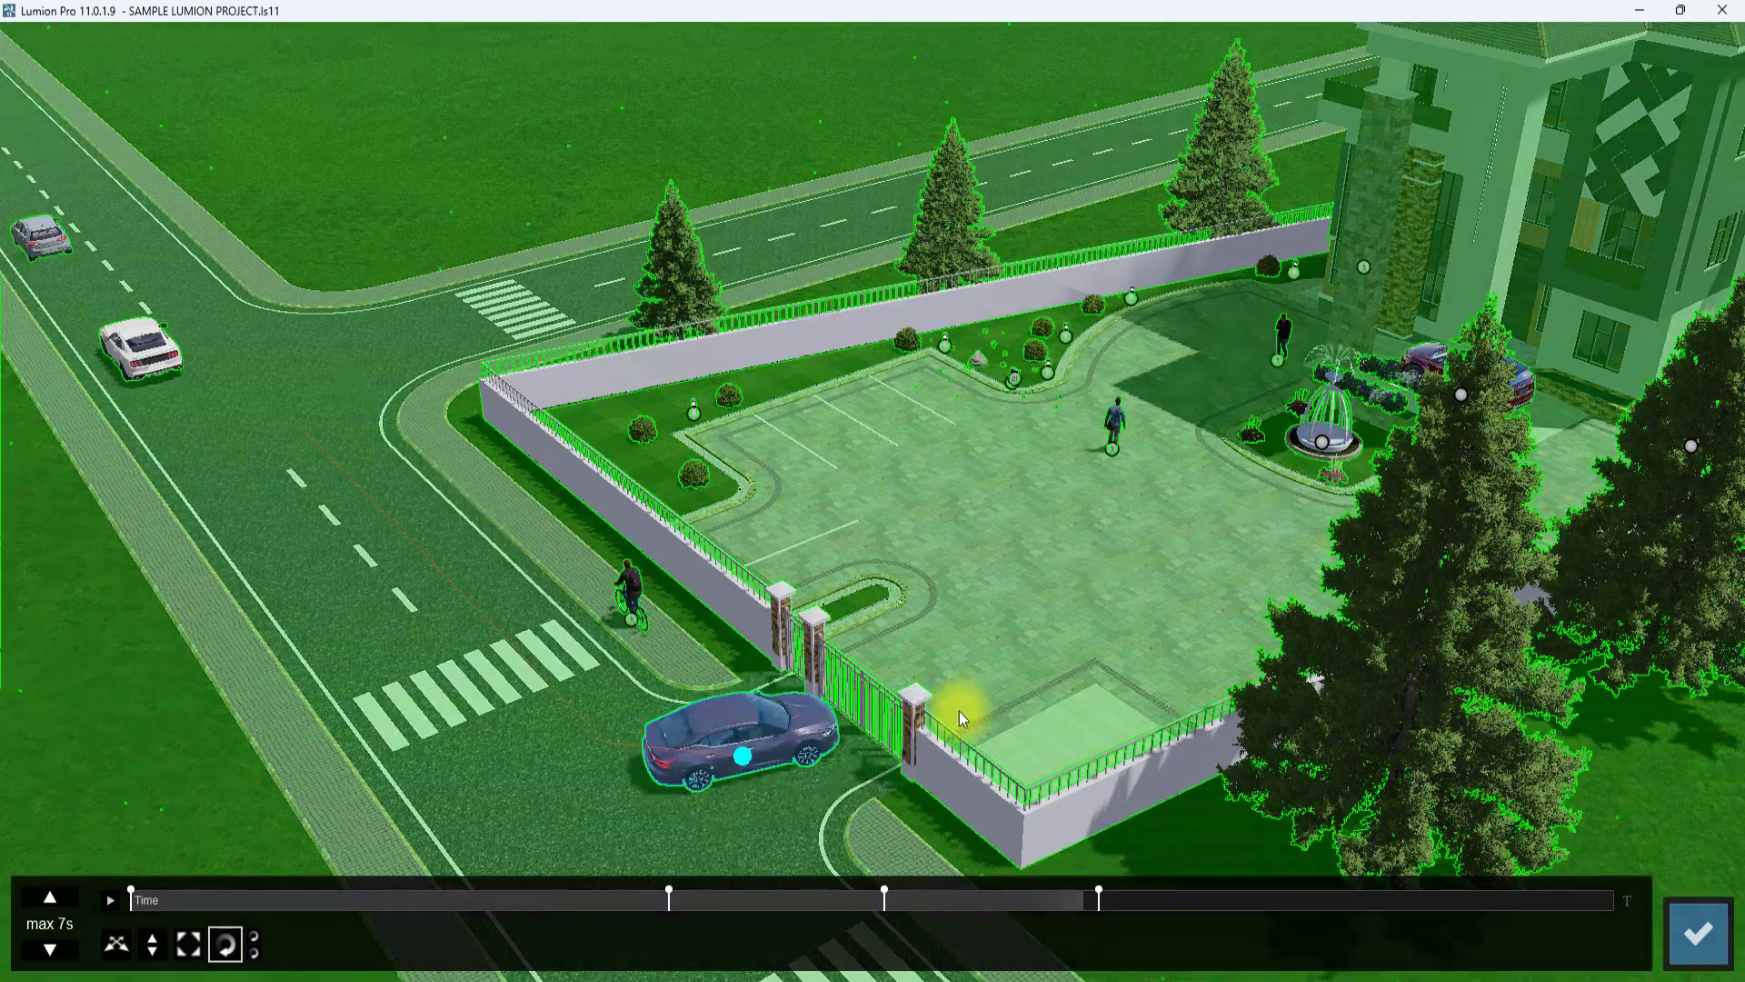
click(116, 945)
drag(709, 757, 834, 722)
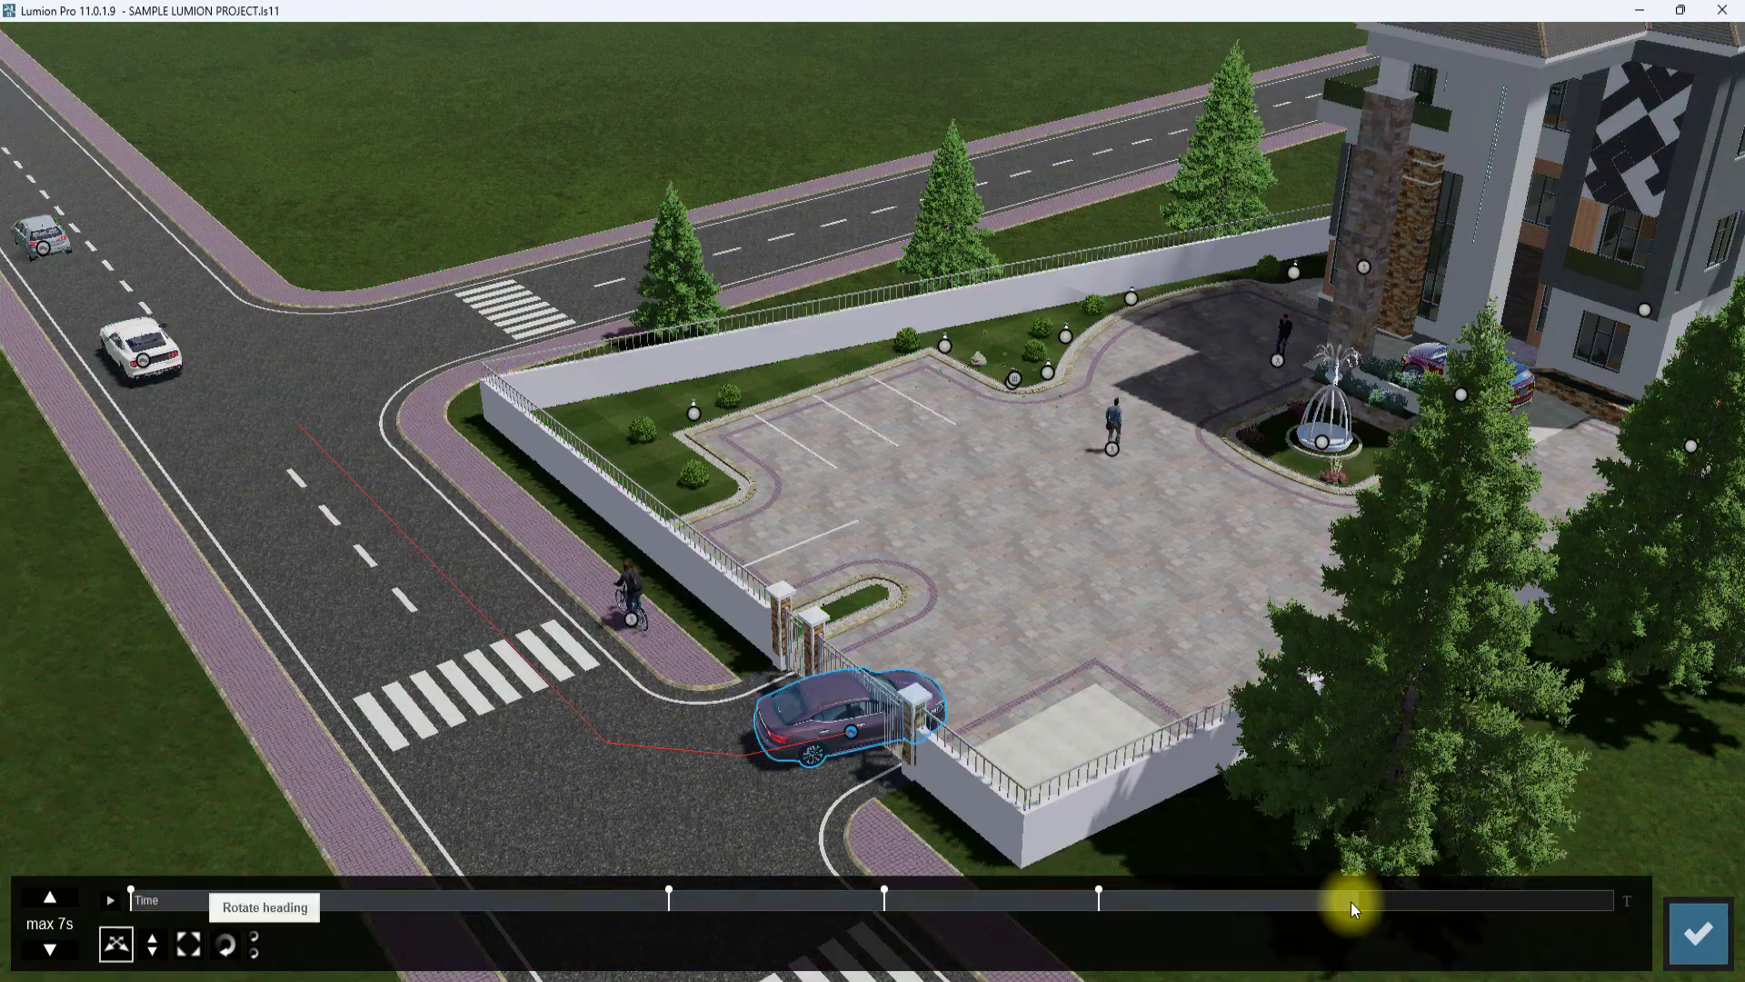
Advance the time again, angle the maroon car toward the driveway, and place it just inside the gate.
click(1351, 902)
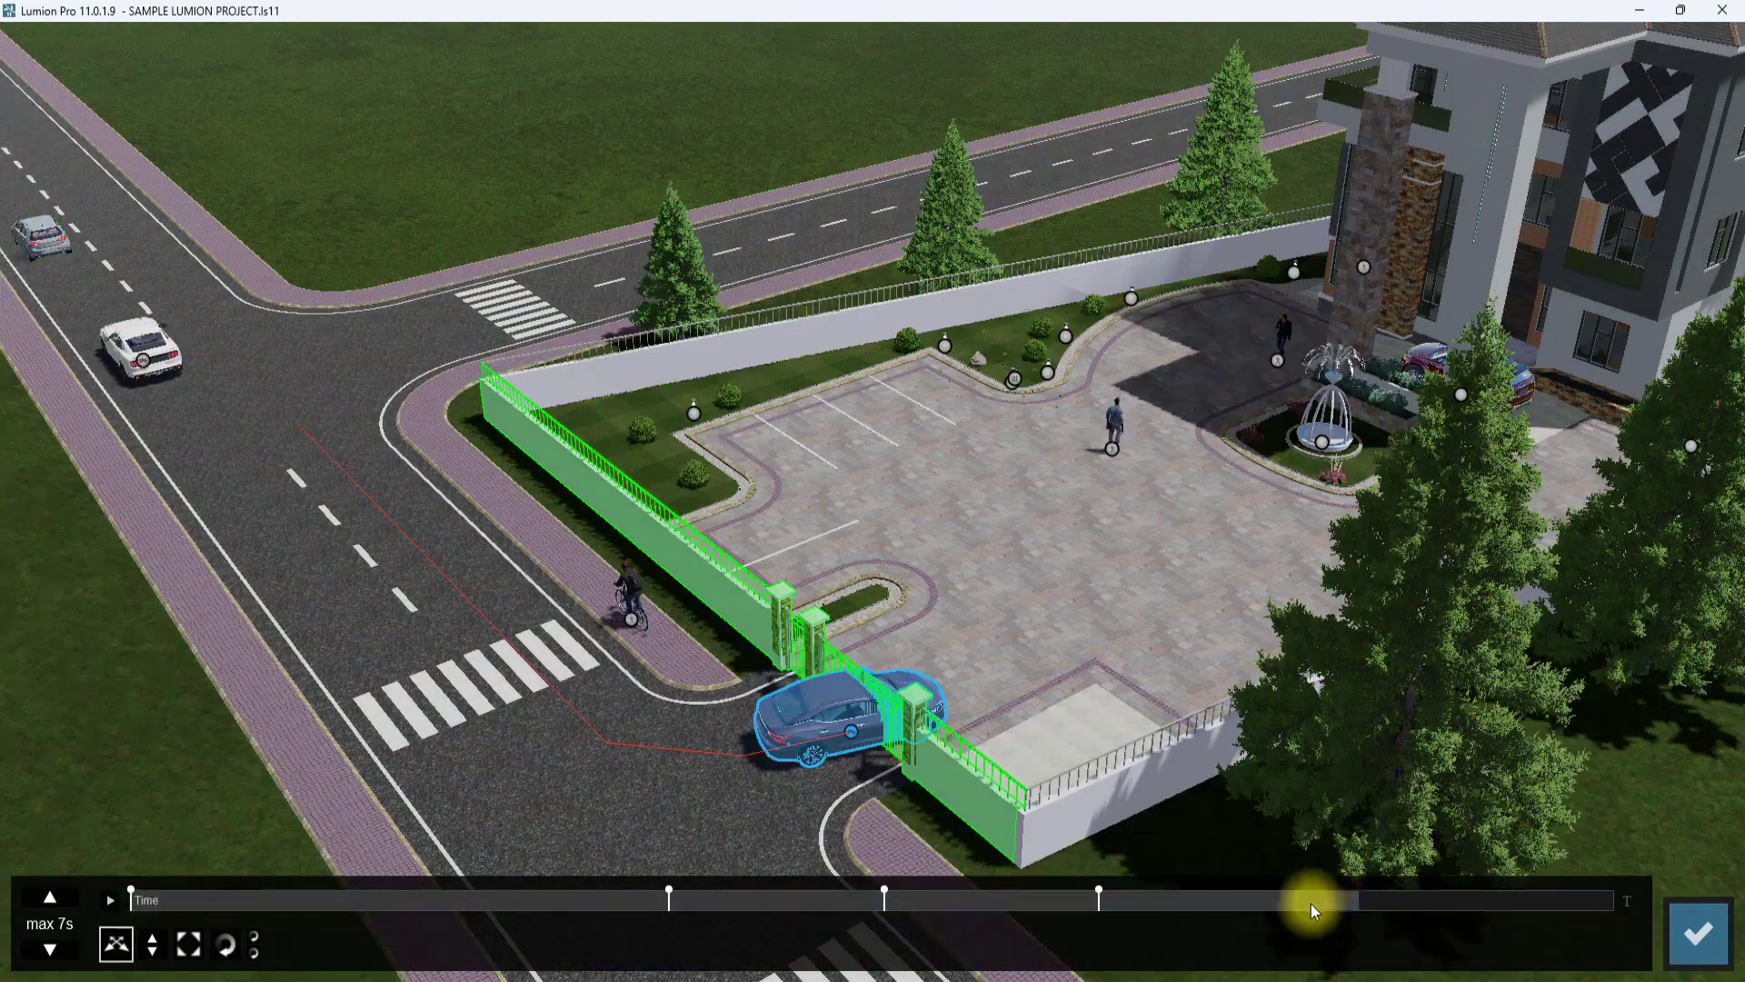
click(223, 950)
drag(845, 730, 972, 678)
click(119, 950)
drag(851, 730, 998, 669)
At the end of the 7-second timeline, place the maroon car farther inside the compound, check the motion, and save the Advanced Move.
drag(1427, 901, 1632, 900)
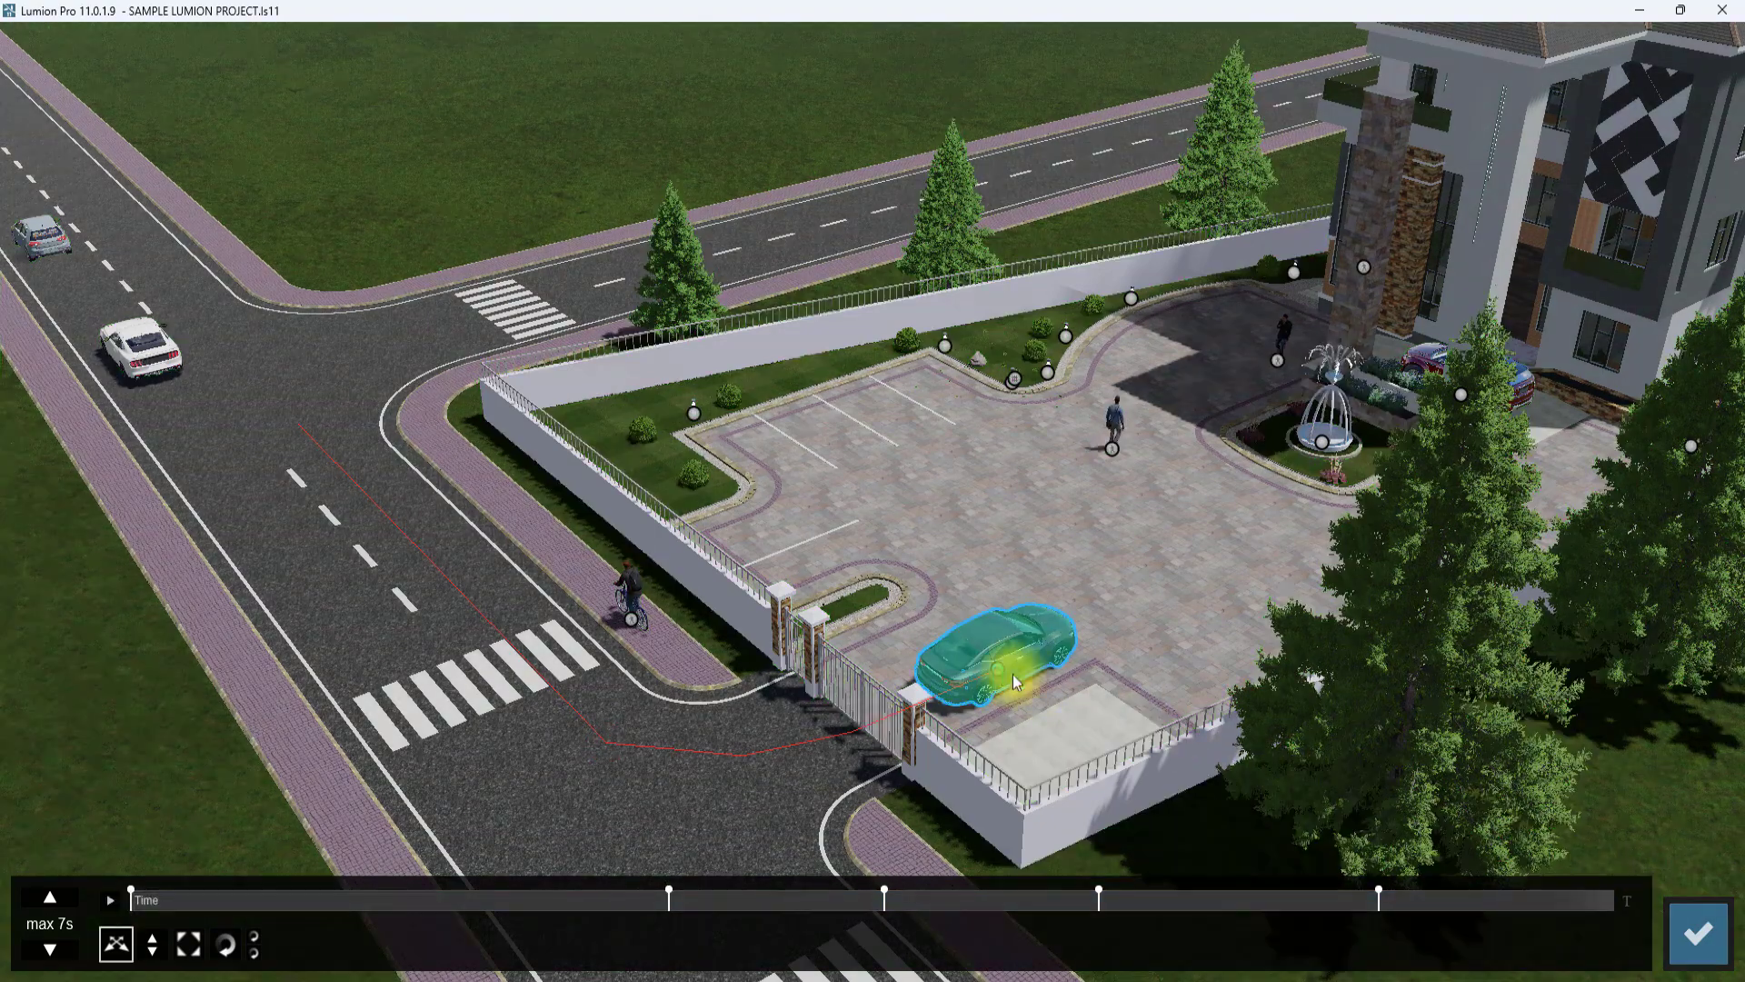
drag(1012, 674, 1153, 606)
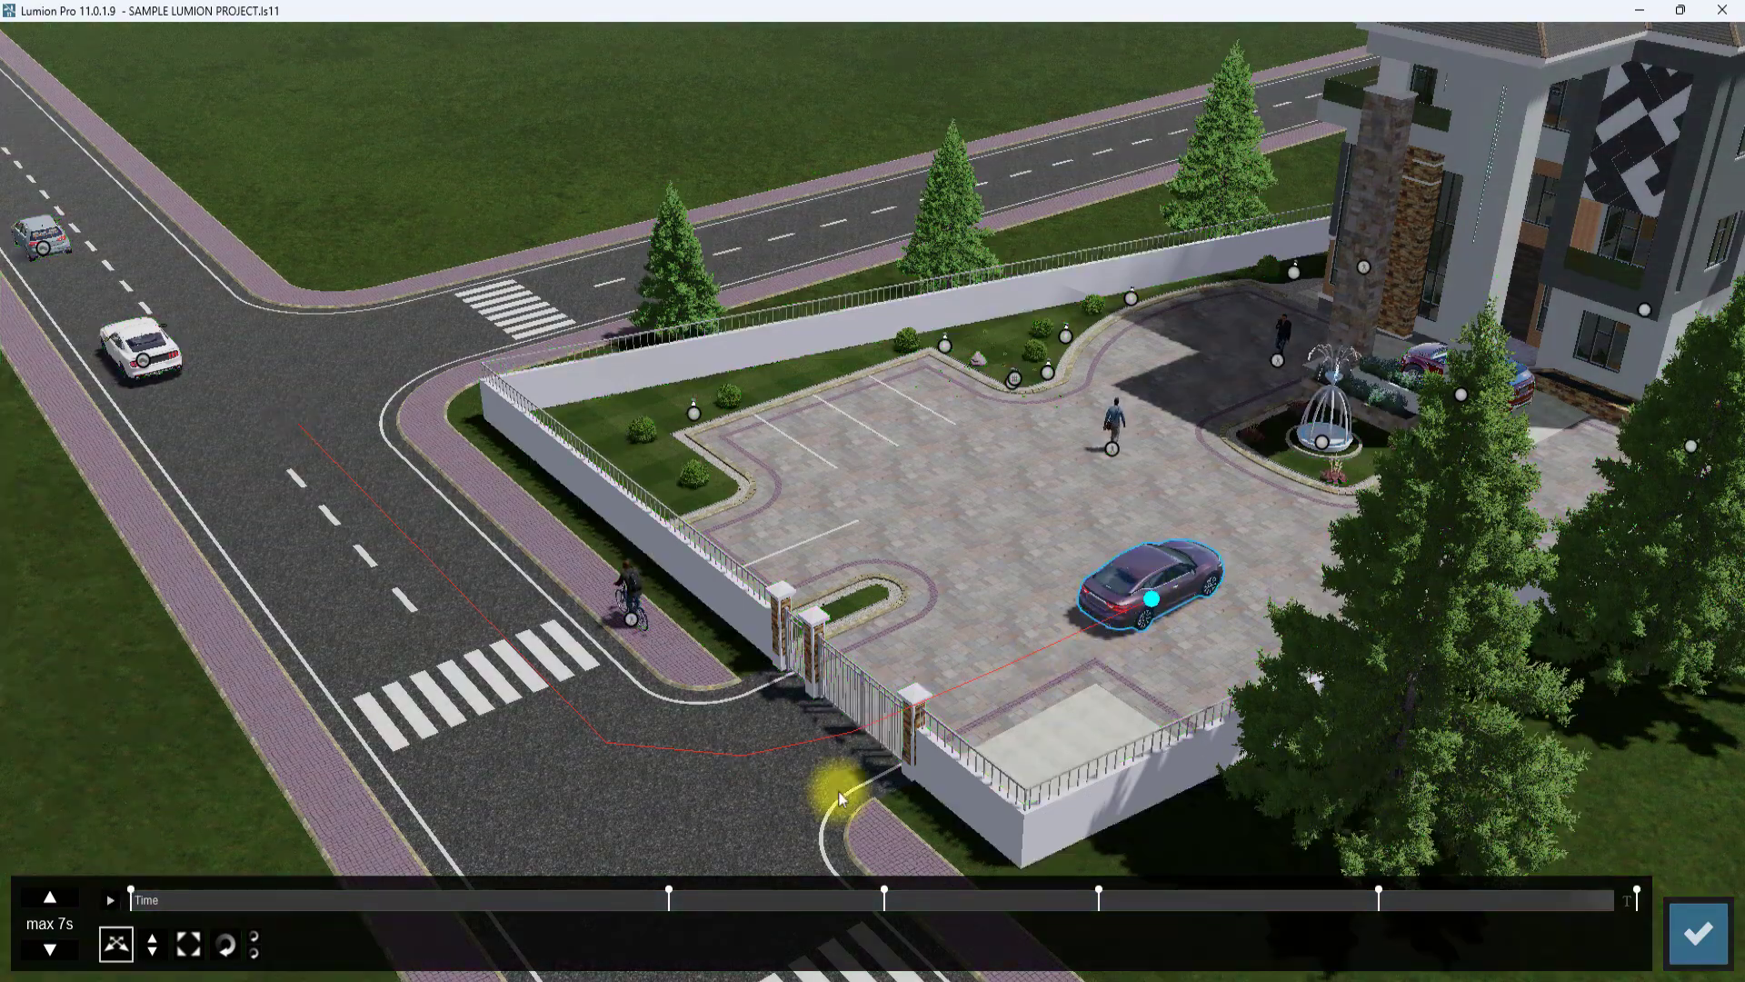
click(651, 907)
drag(680, 902, 1605, 830)
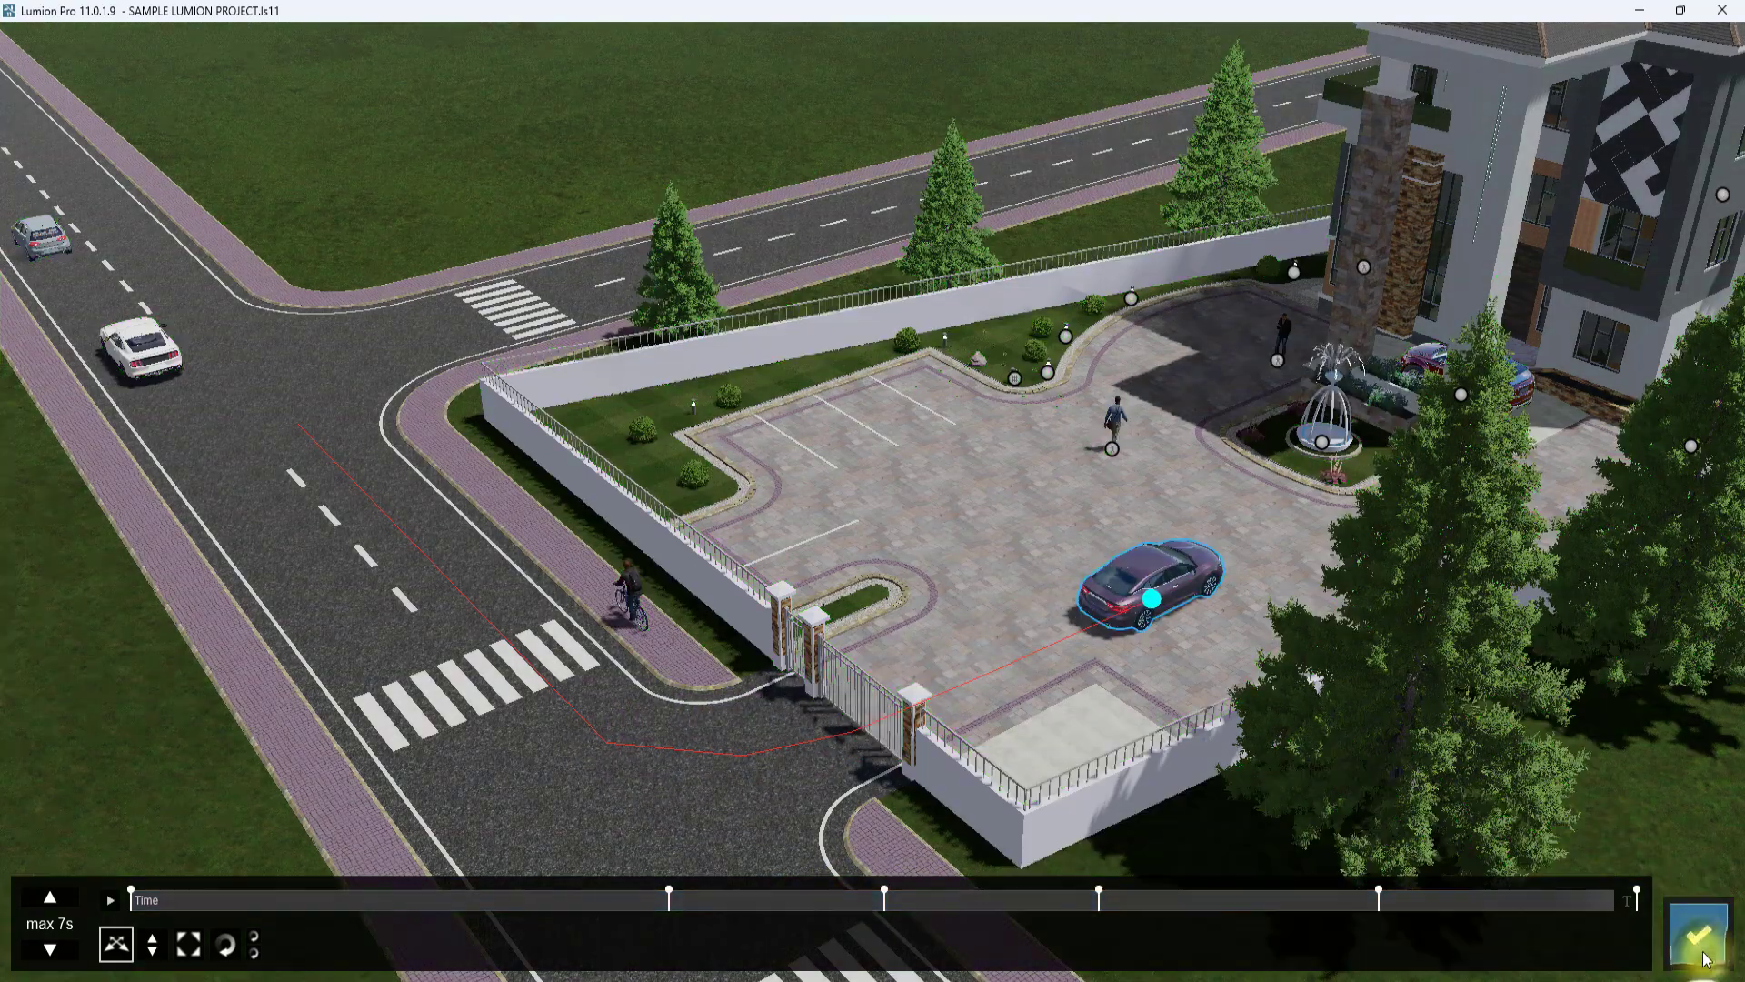
click(1699, 936)
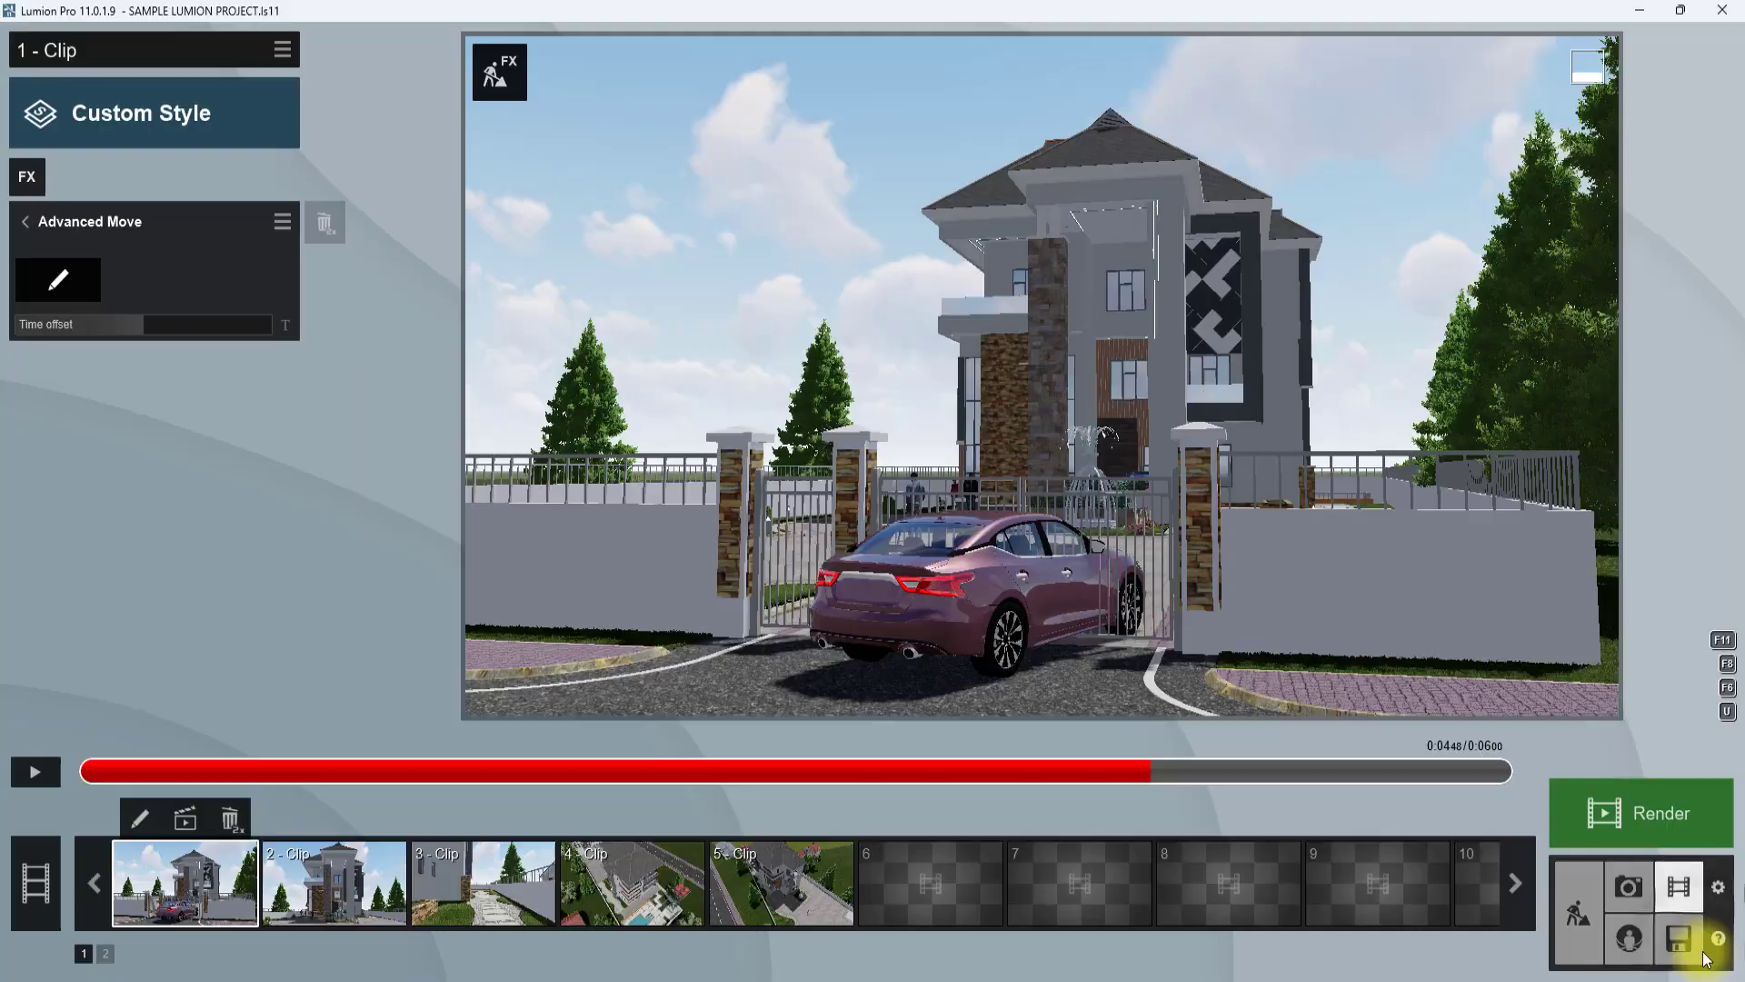
Play clip 1 from the start to review the maroon car driving through the gate.
drag(105, 770, 16, 771)
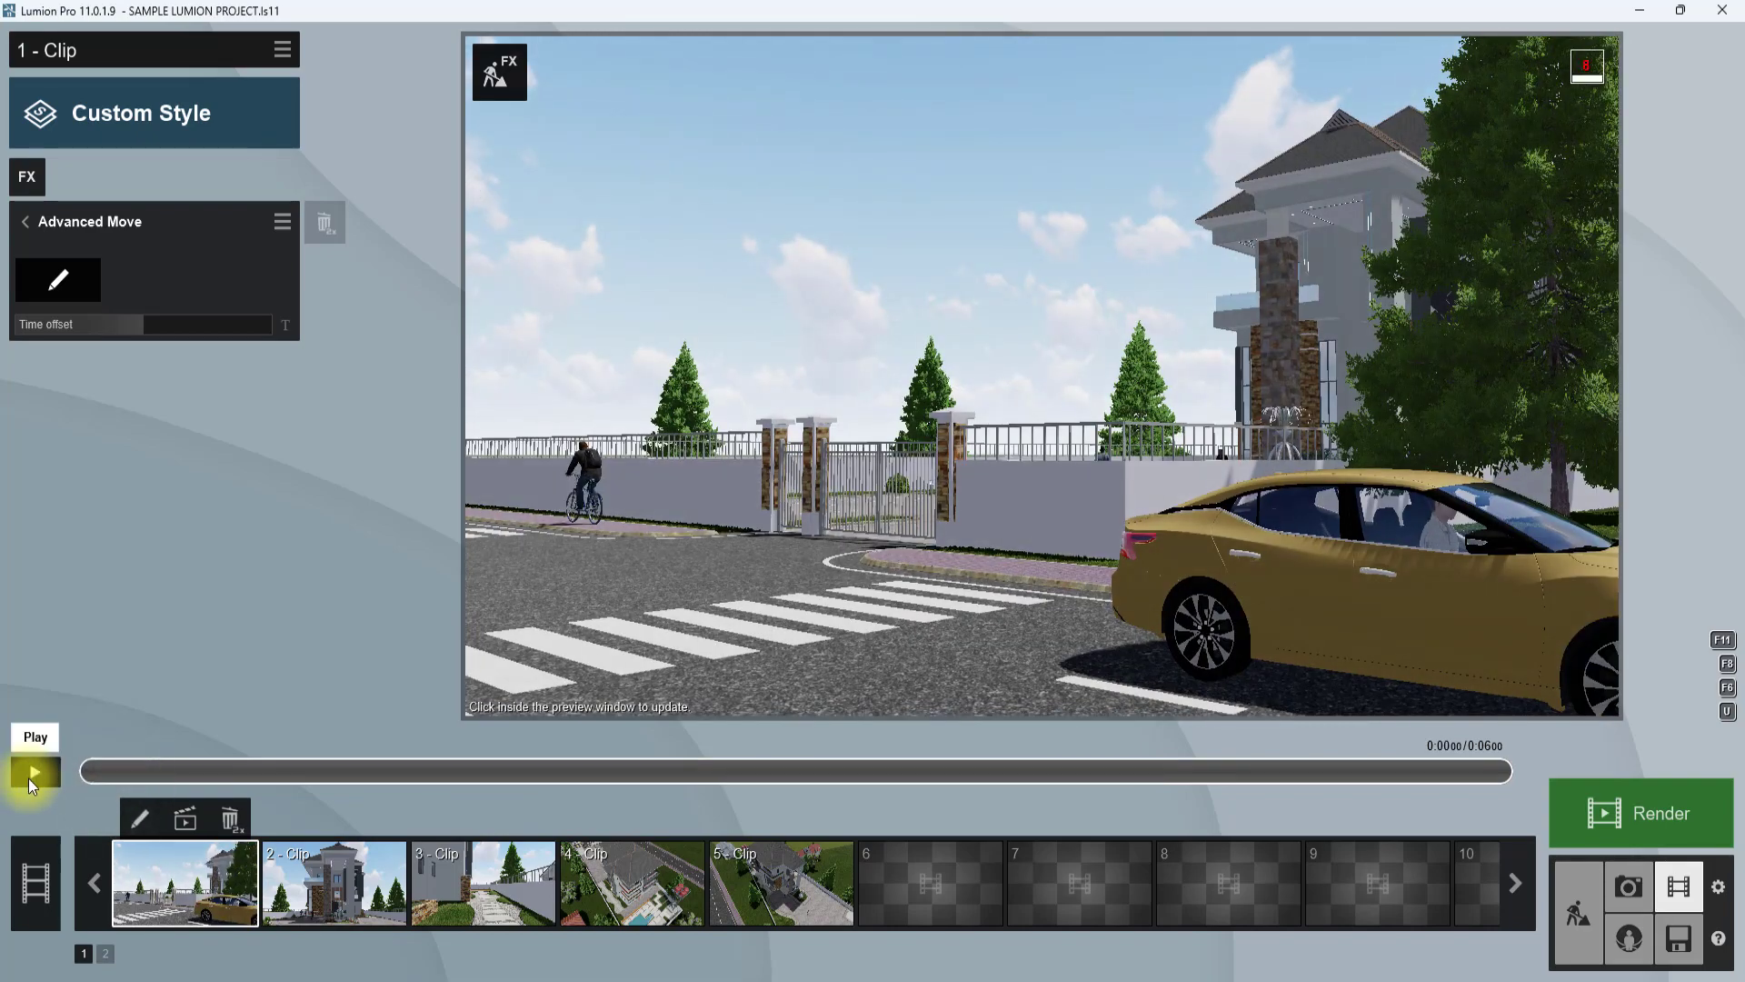
click(30, 777)
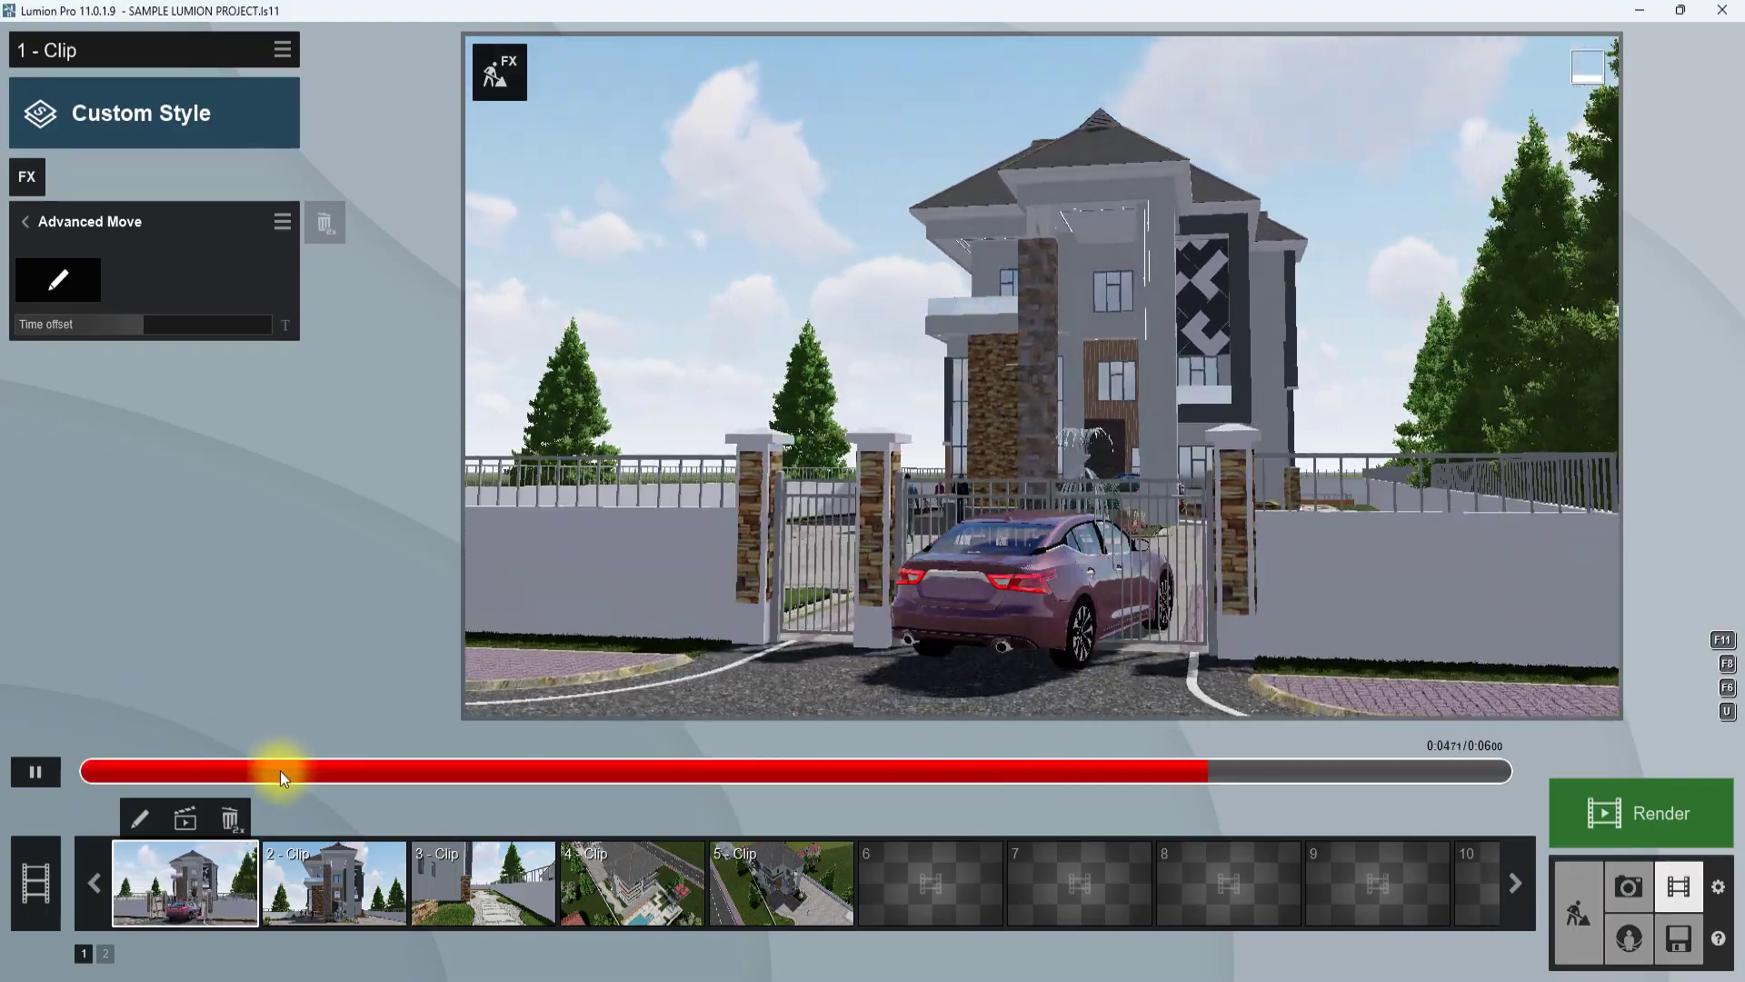
click(26, 776)
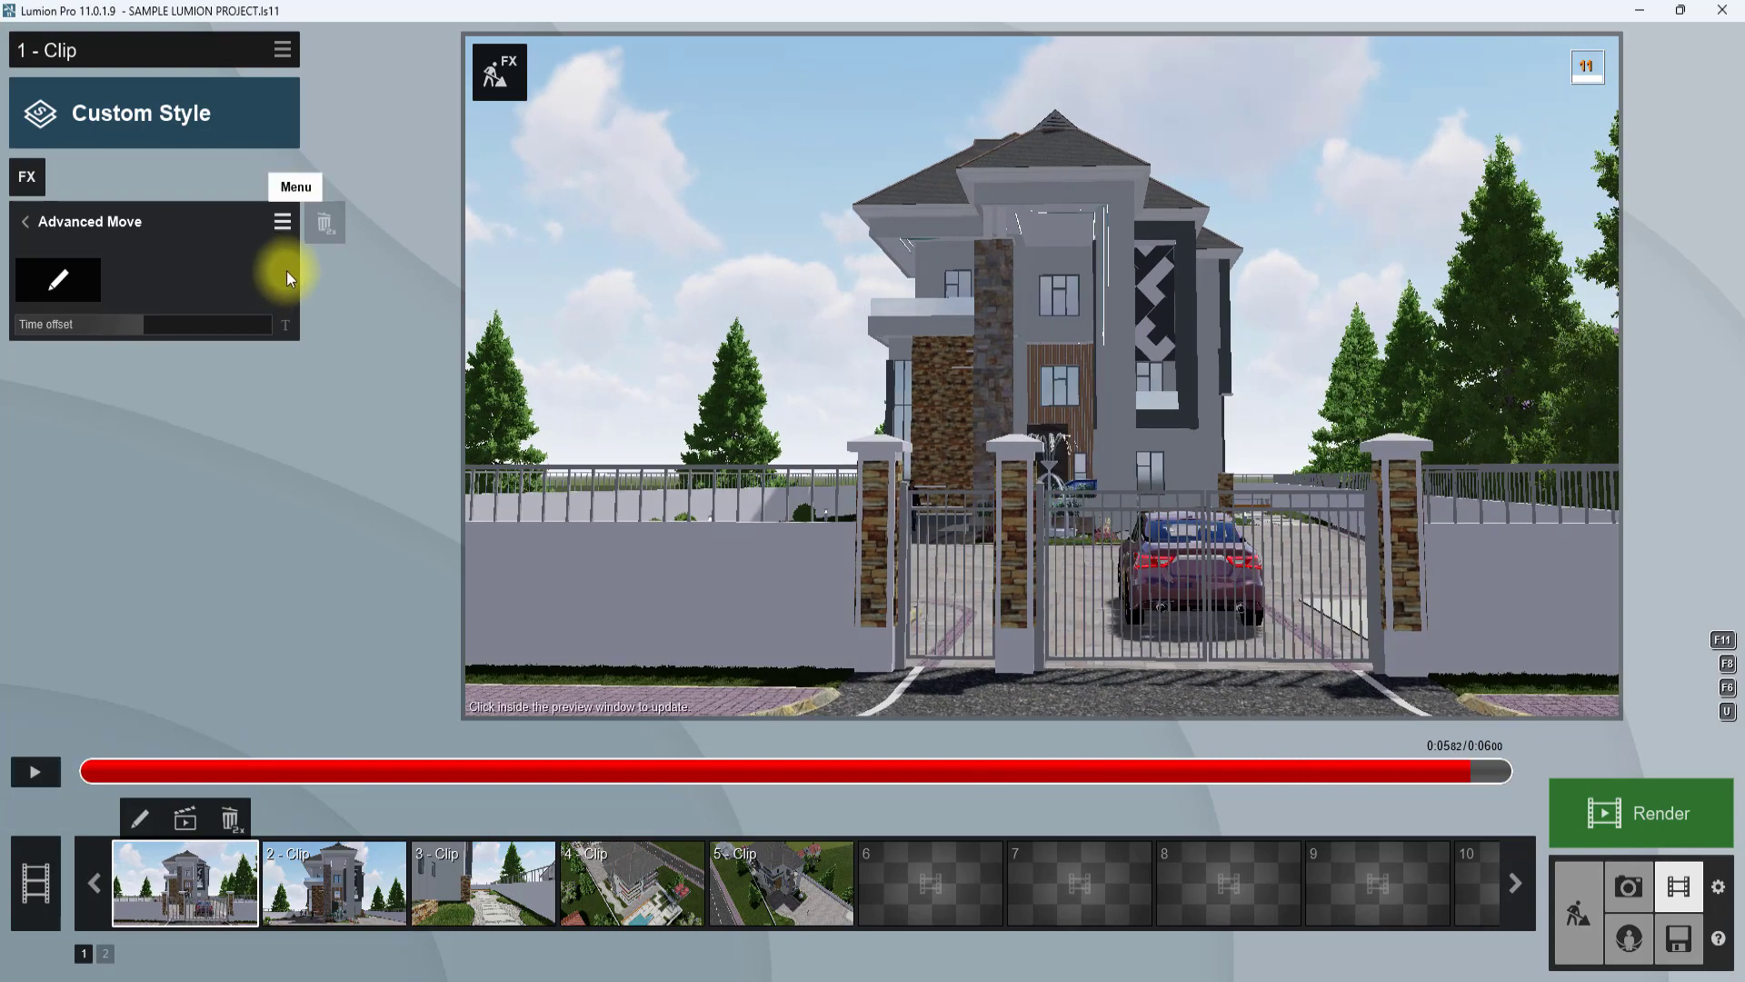
Delete the Advanced Move effect from clip 1, add the Mass Move animation effect, and open it for editing.
double_click(329, 226)
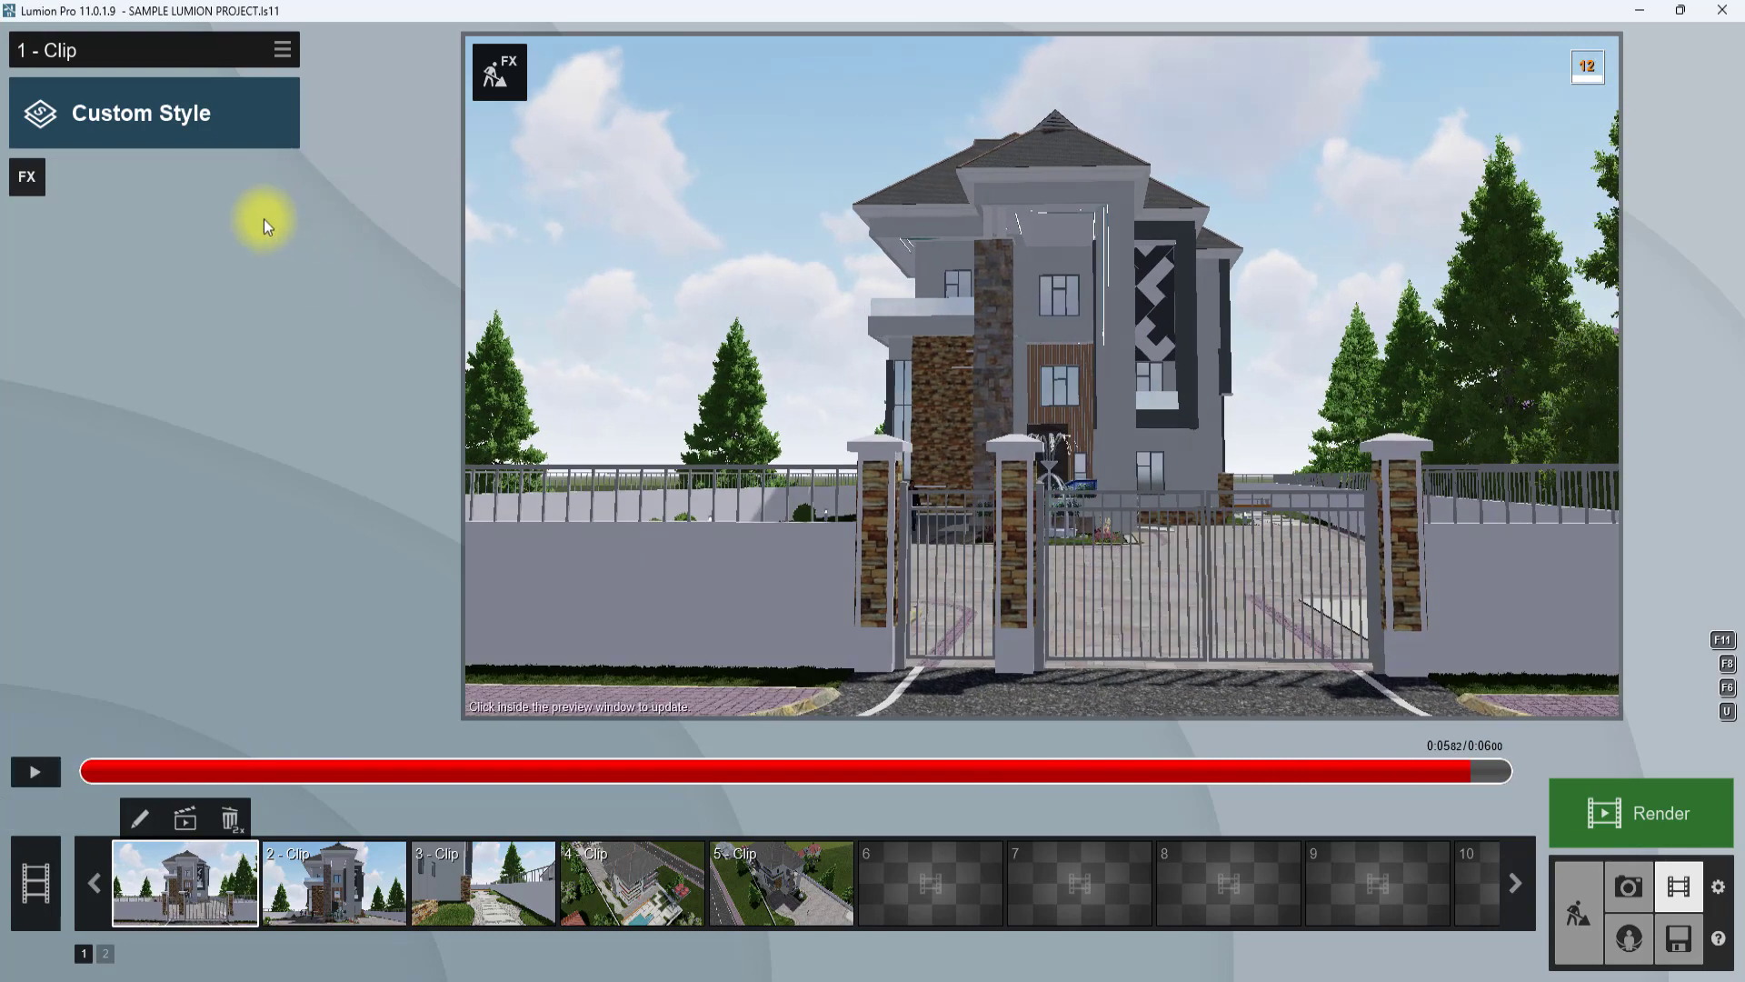
click(29, 183)
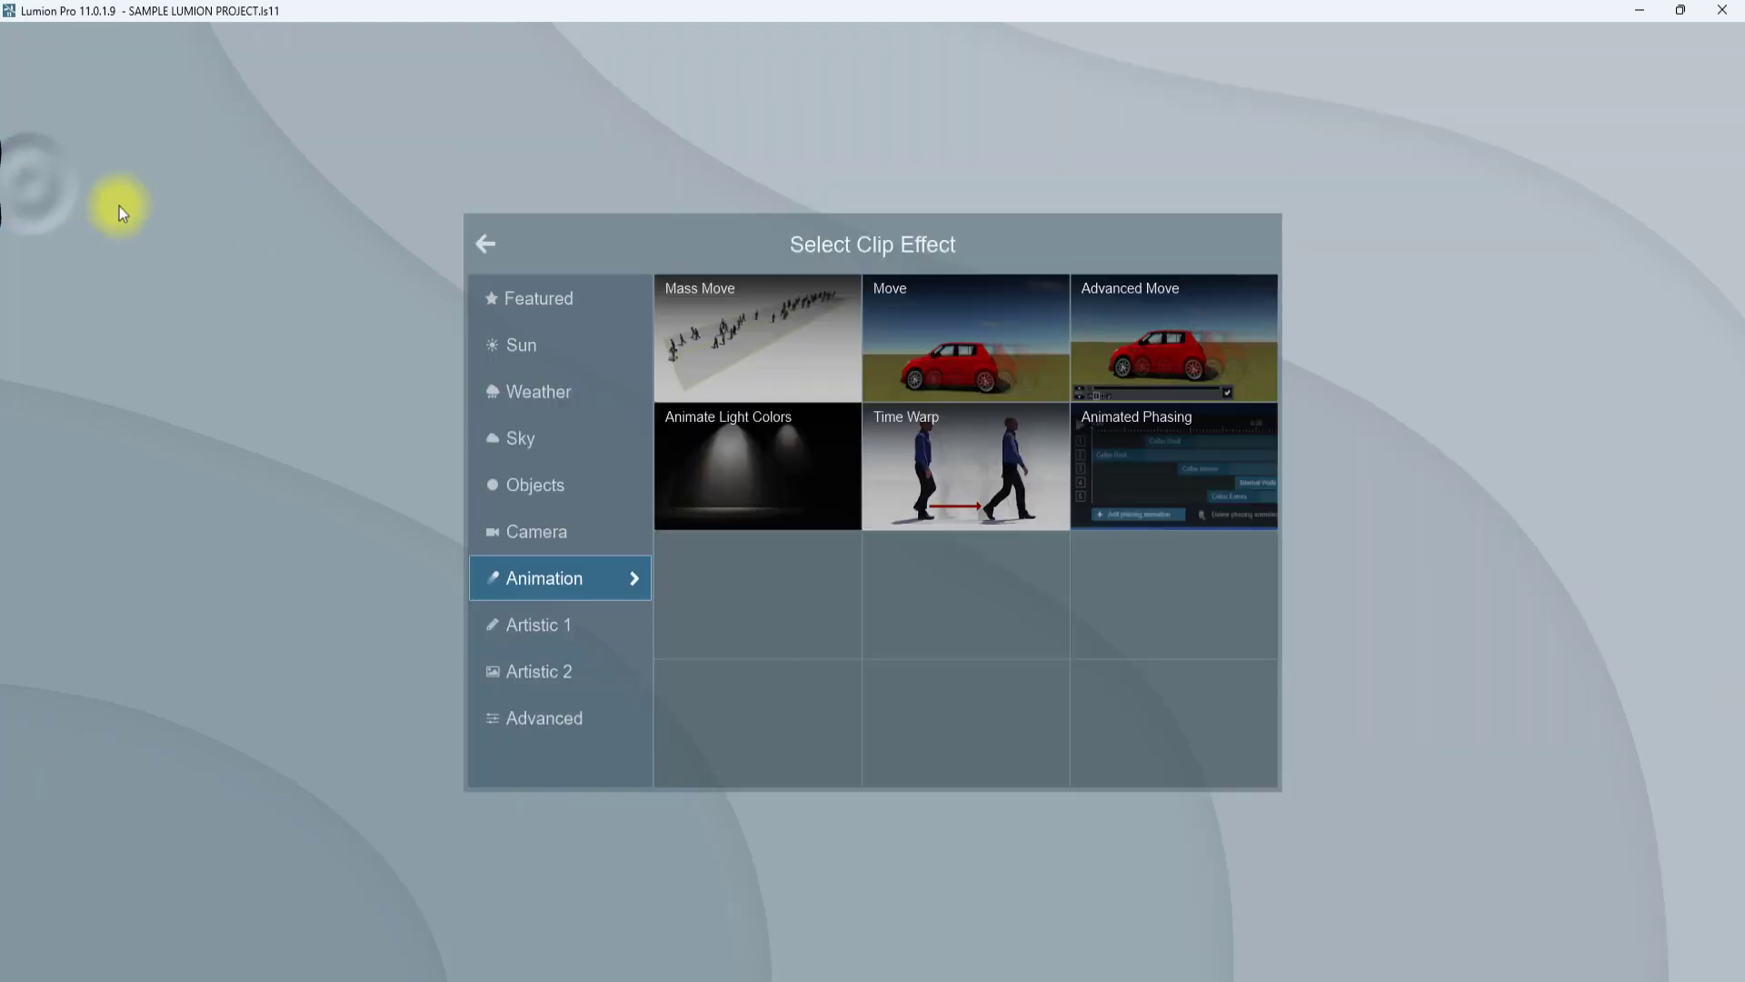
click(746, 359)
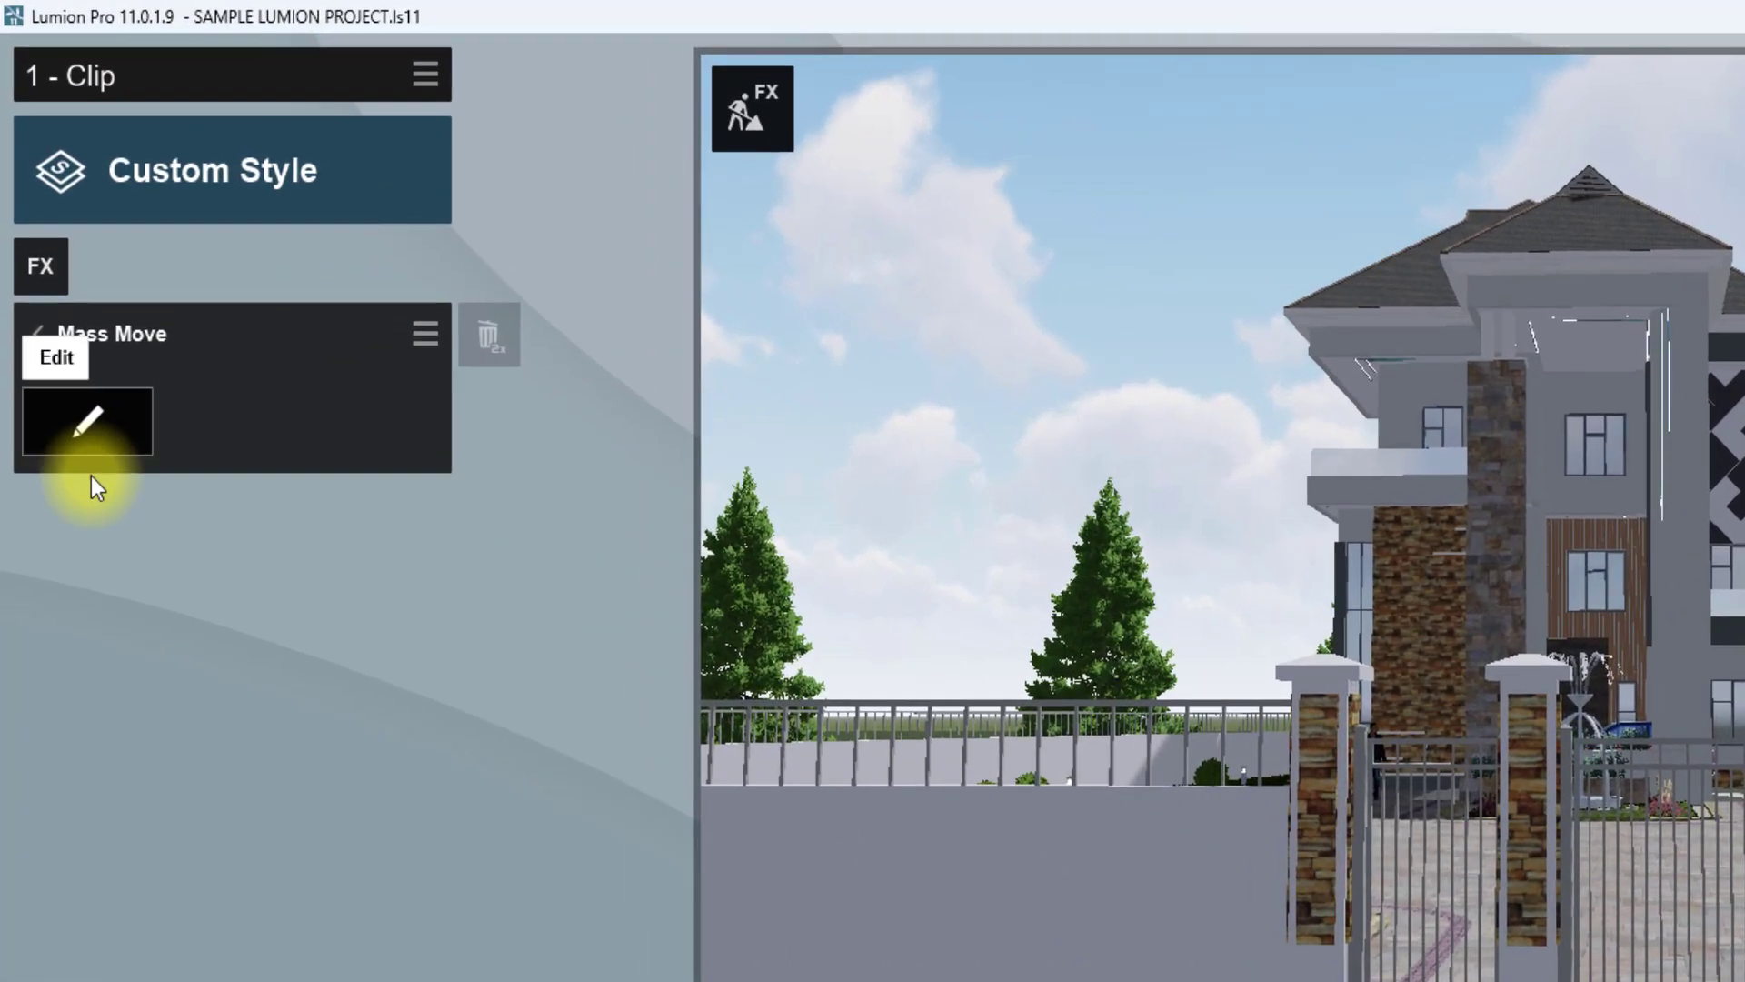
click(78, 418)
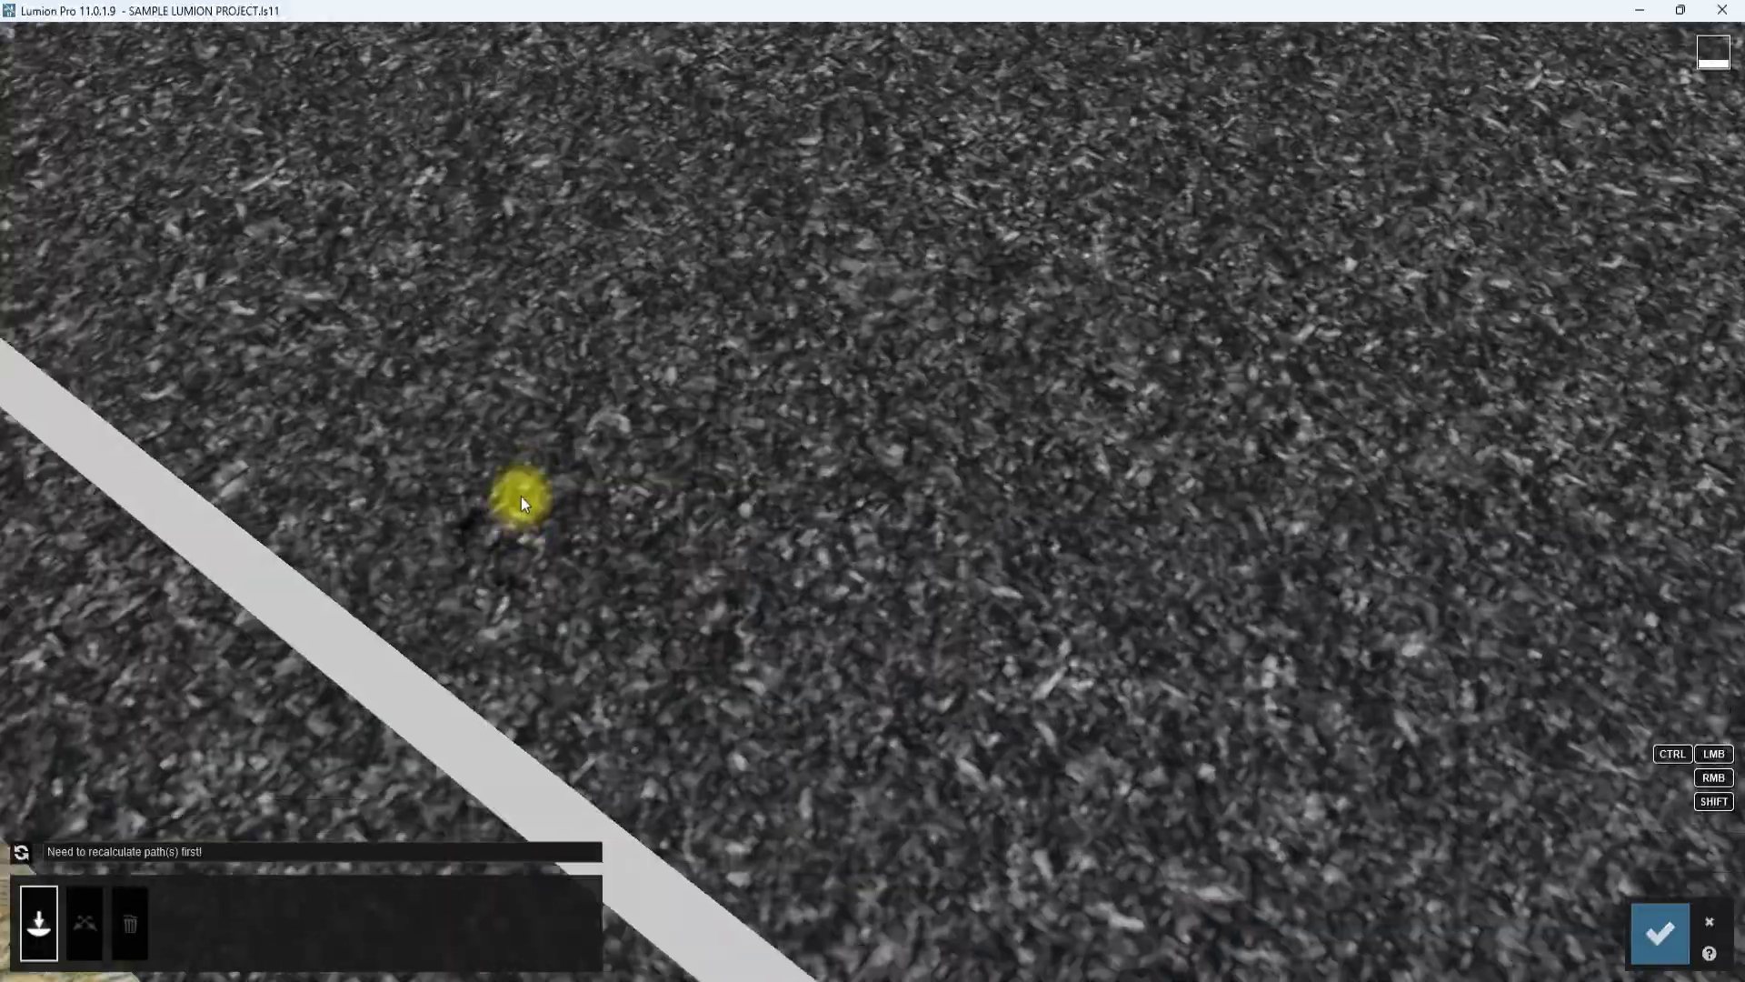
Draw a Mass Move path along the main road's lane opposite the gate, from behind the white car to beyond the grey car.
scroll(531, 467, down, 10)
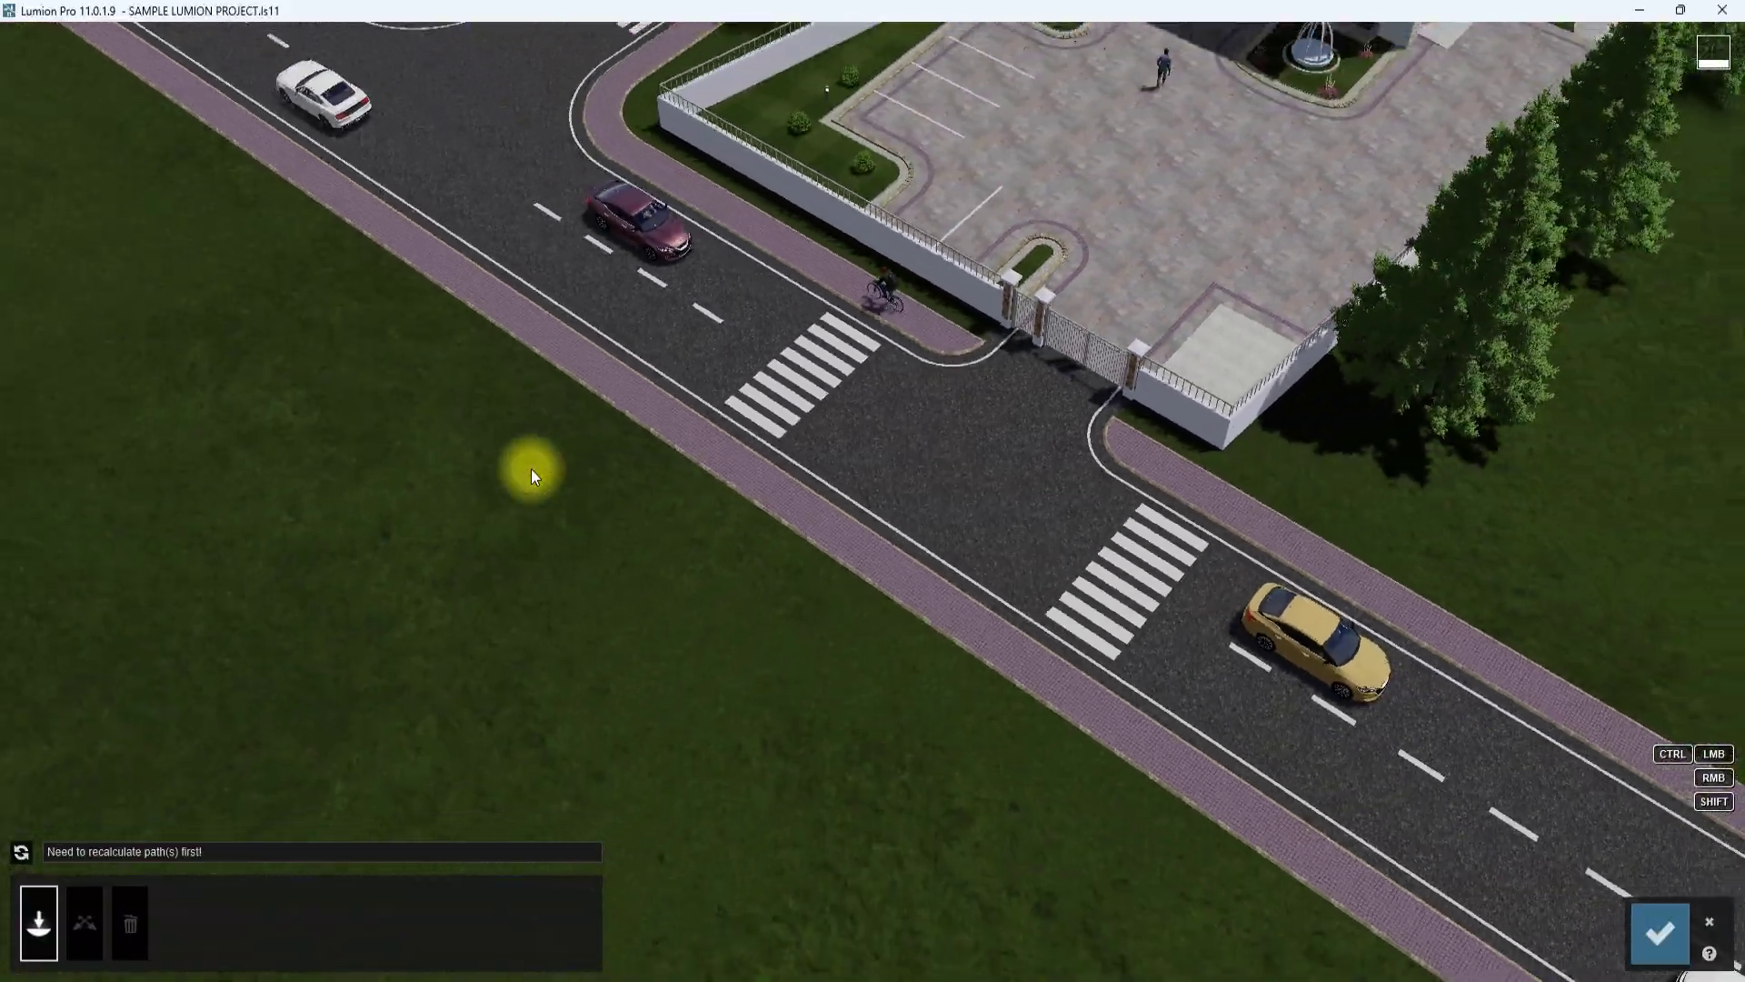
scroll(531, 467, down, 6)
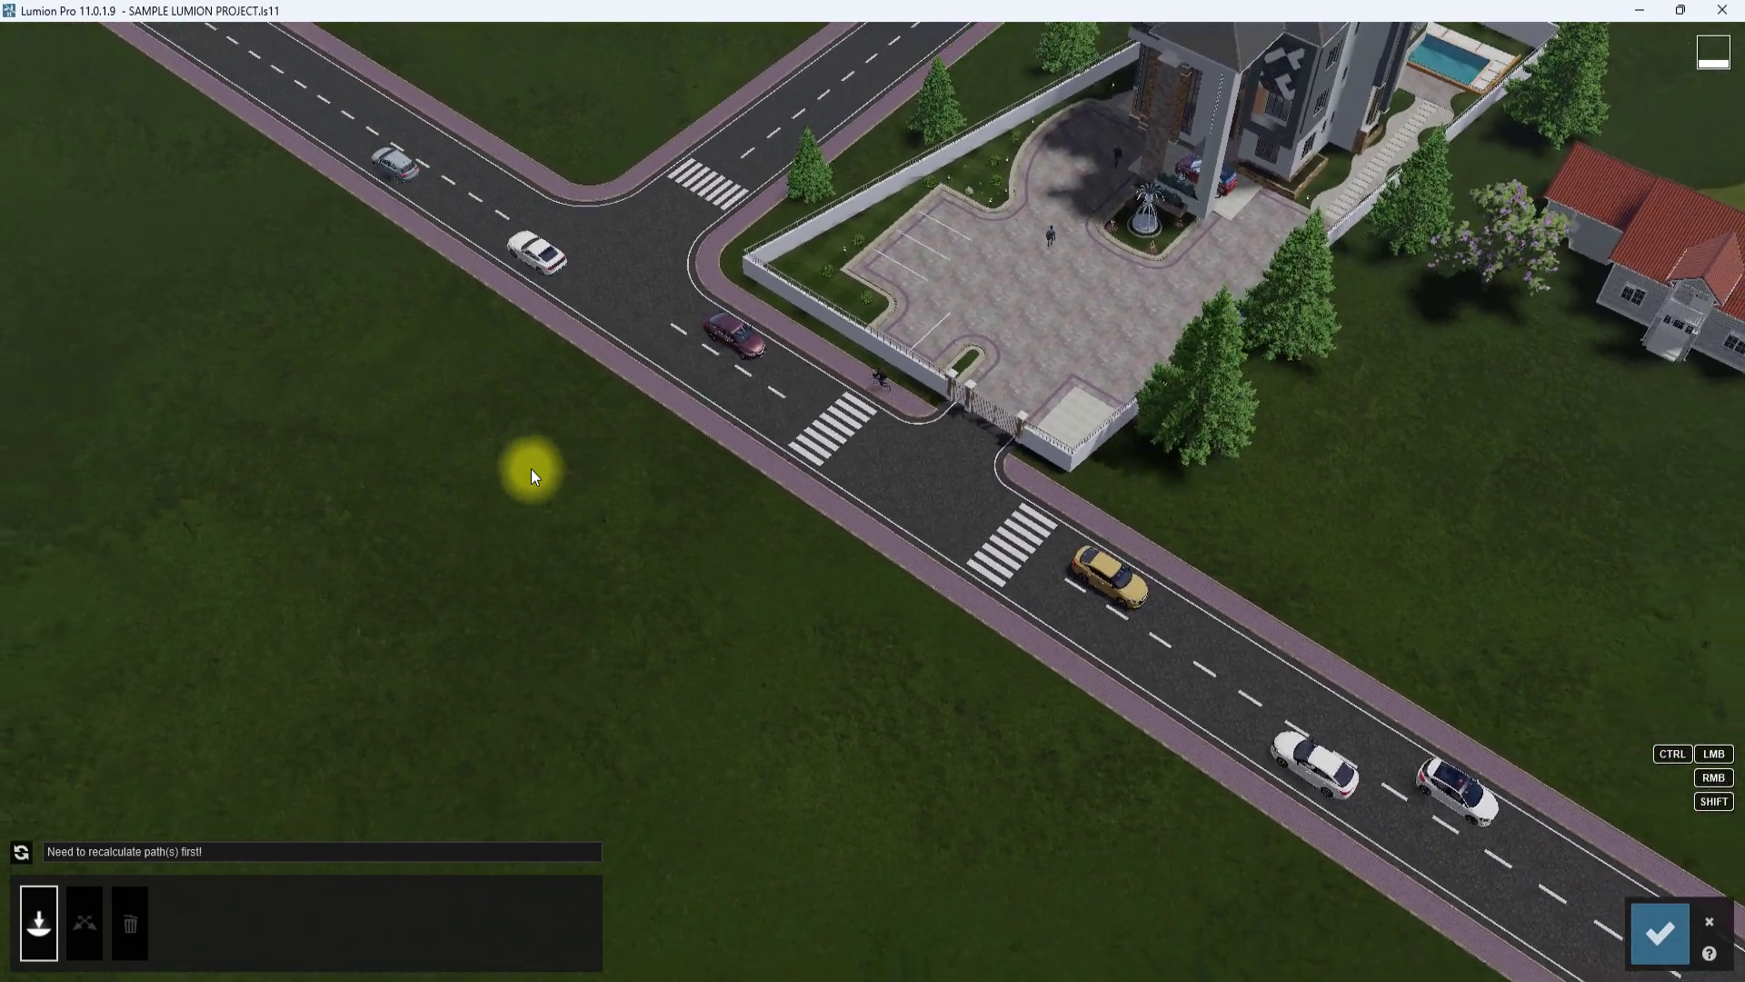
scroll(531, 467, down, 4)
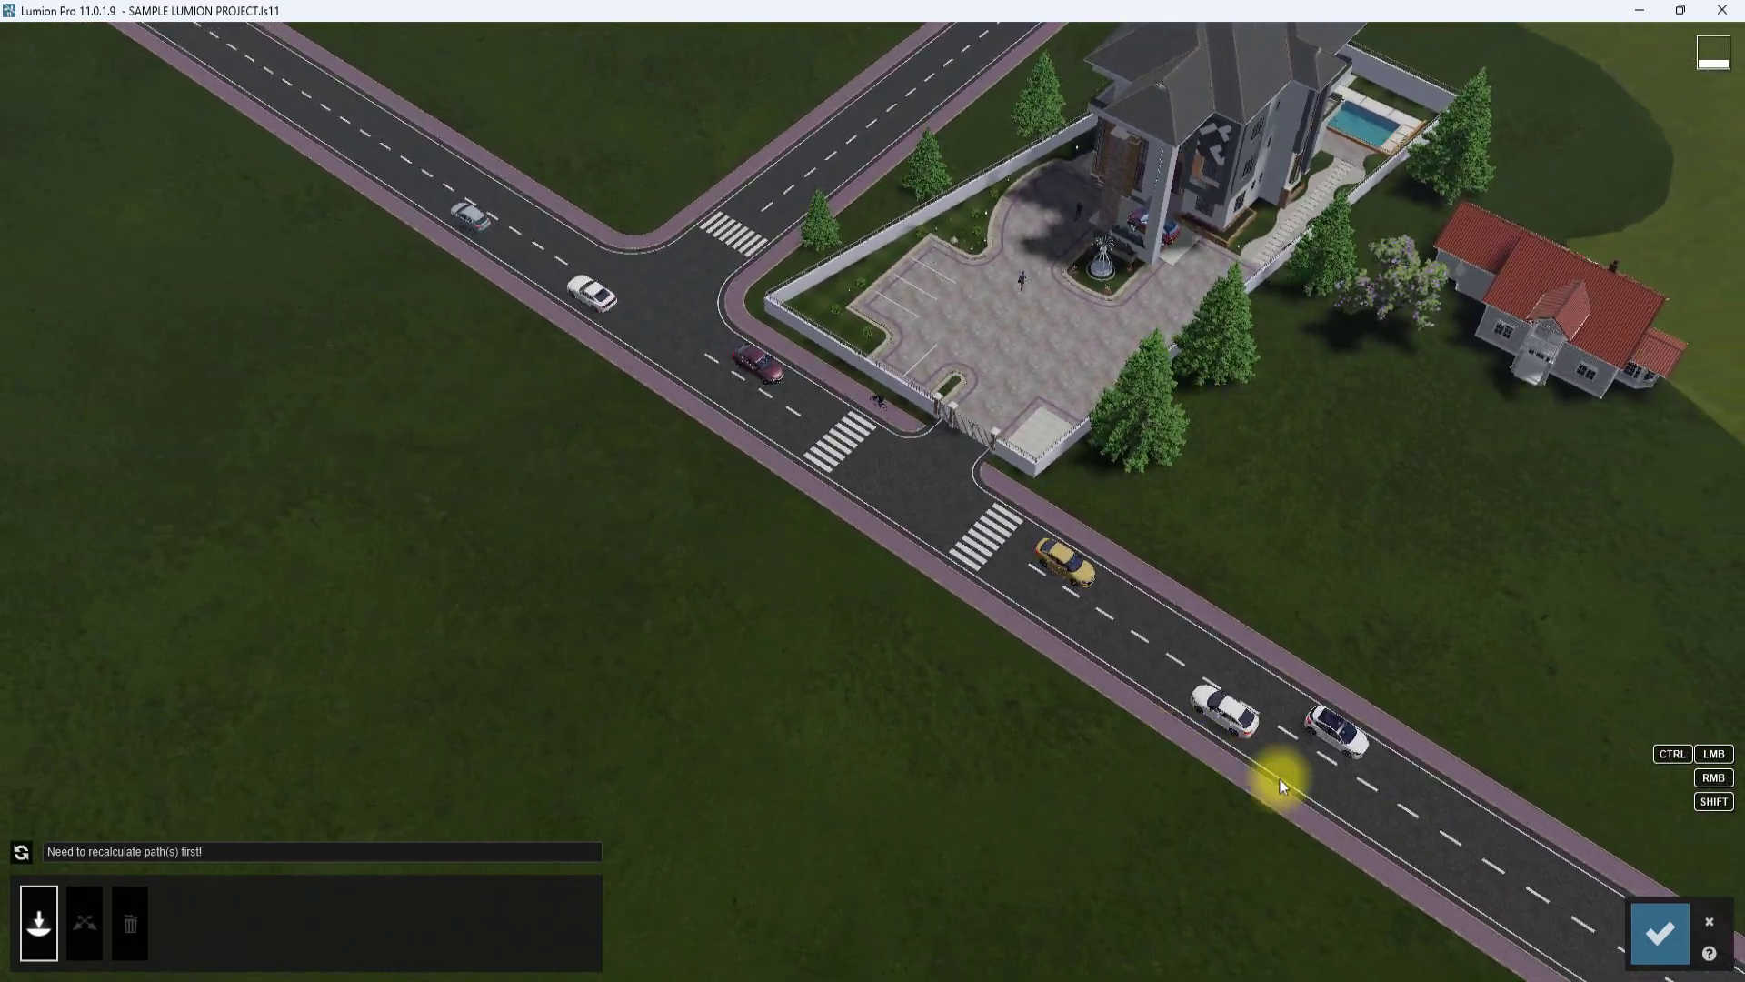
mouse_move(1371, 816)
mouse_down()
mouse_move(478, 380)
mouse_move(343, 137)
mouse_move(358, 148)
mouse_up()
right_drag(398, 472, 400, 620)
scroll(400, 619, up, 1)
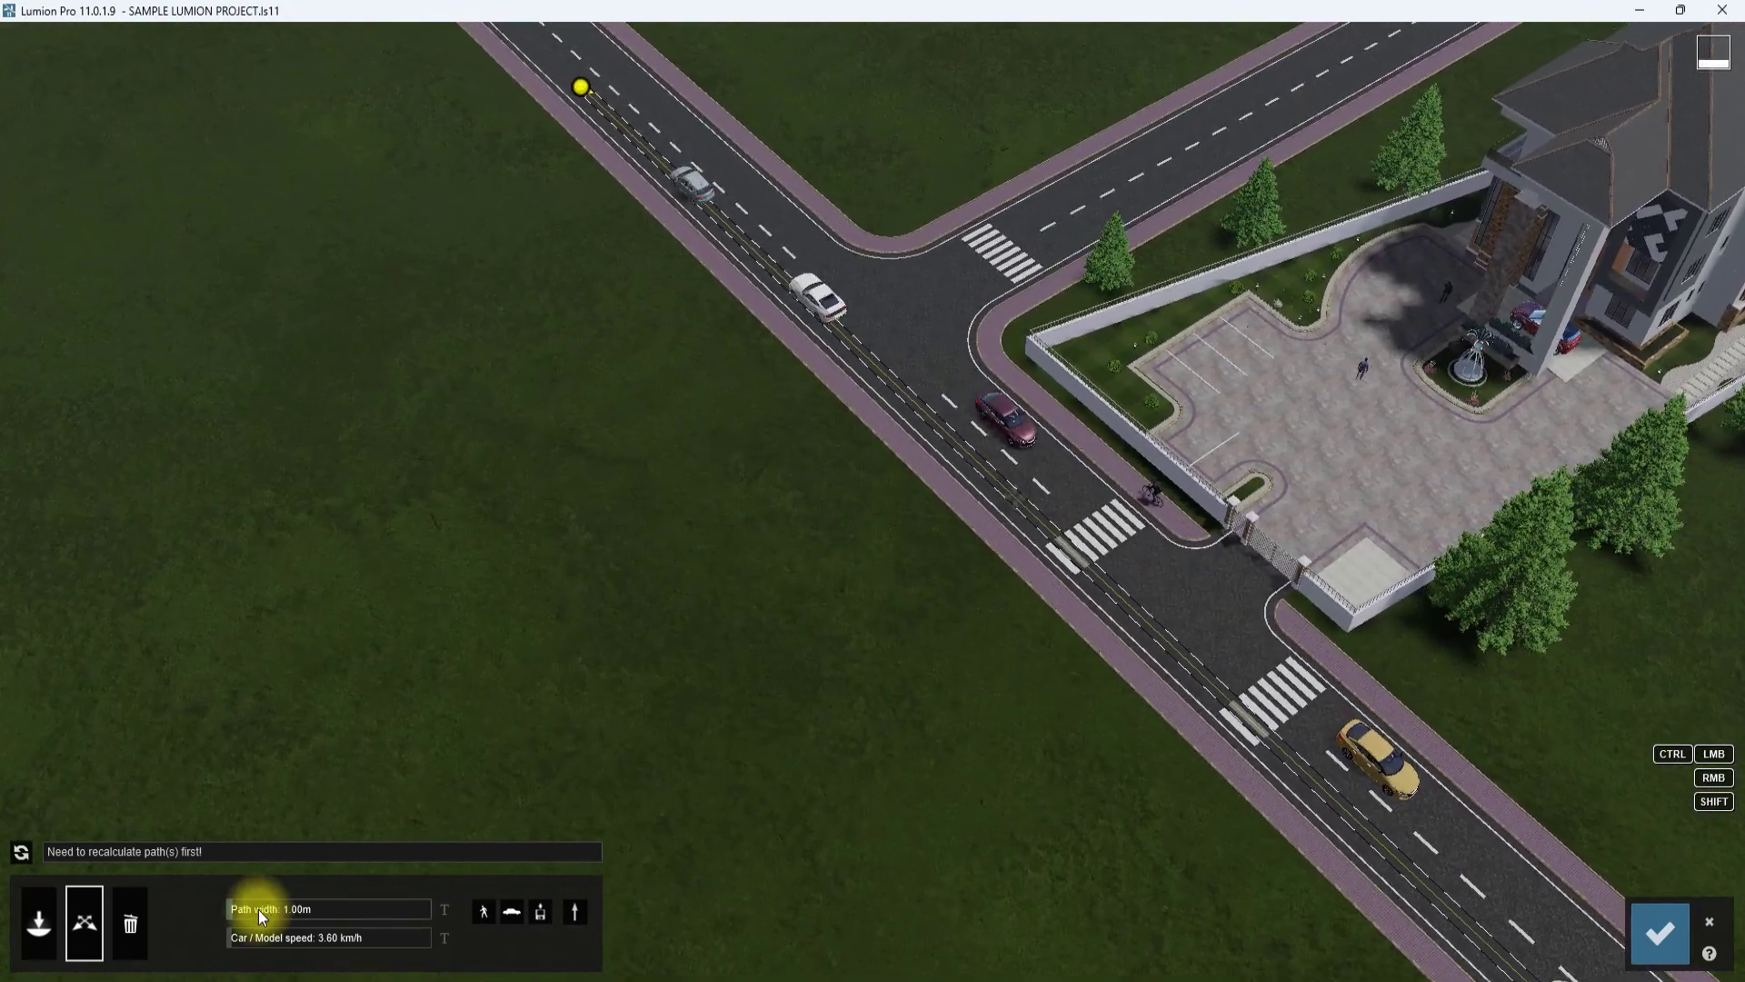
Set the first path's width to 4.56 m and its car/model speed to 54.73 km/h.
drag(260, 908, 270, 909)
right_drag(469, 607, 520, 525)
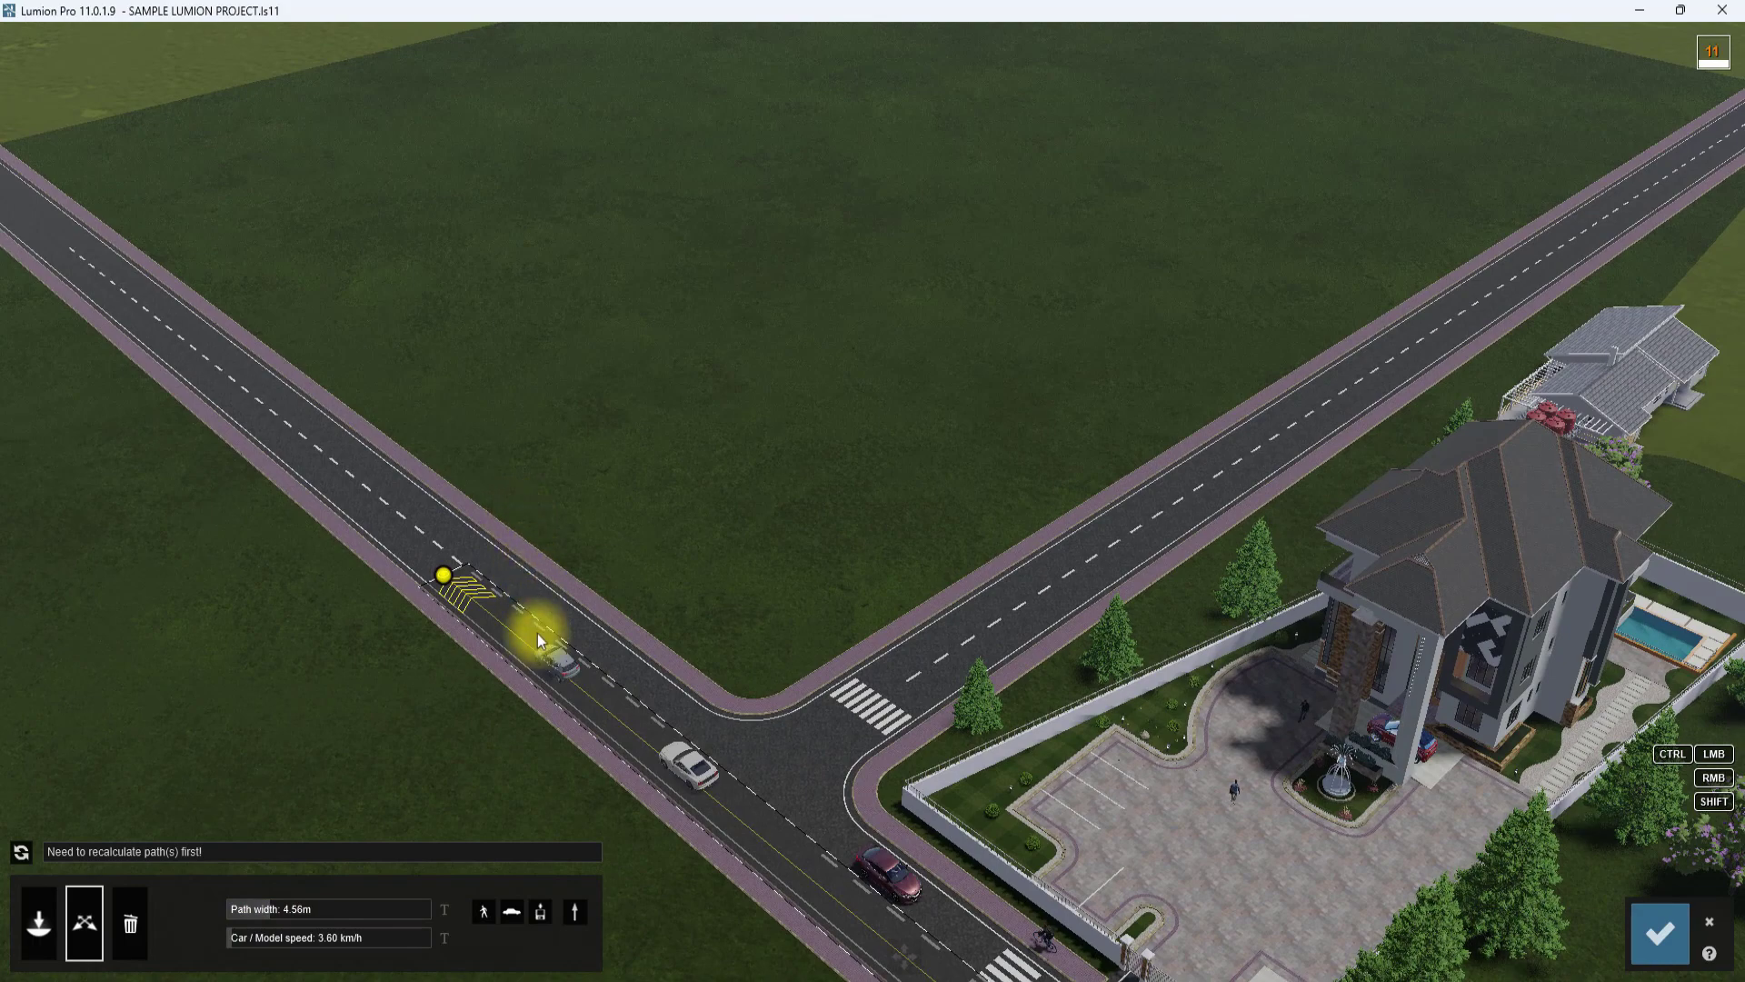
right_drag(542, 659, 586, 679)
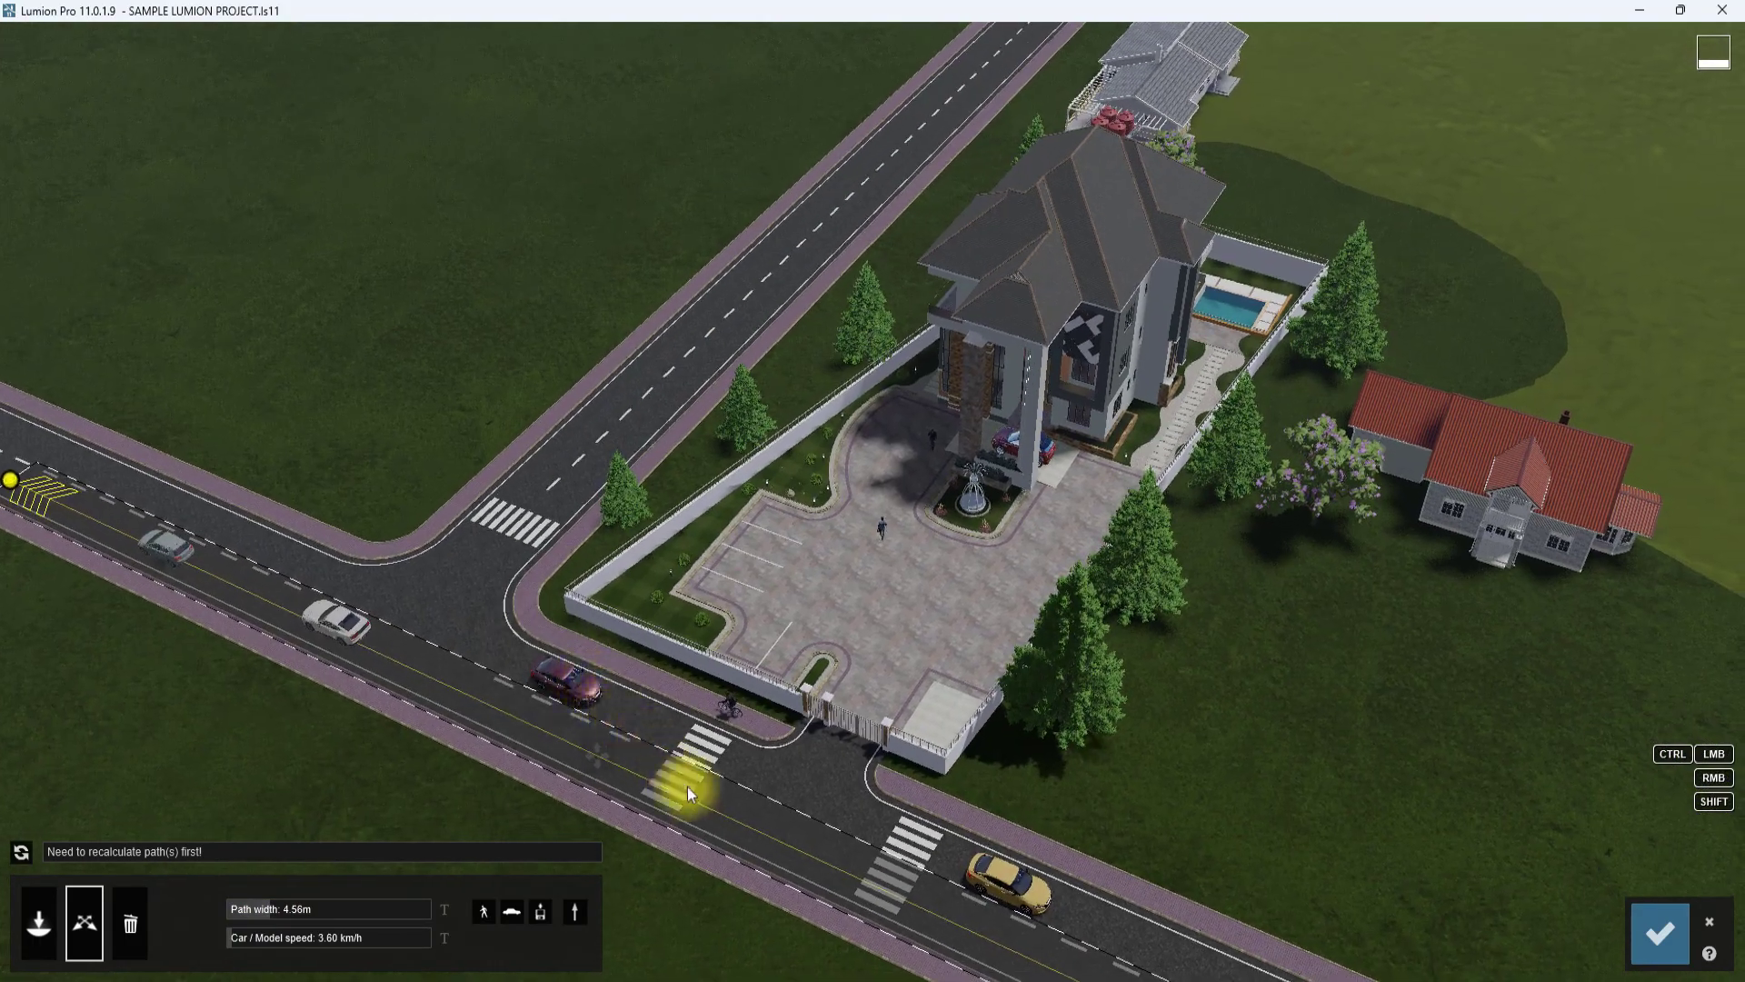
right_drag(724, 825, 711, 822)
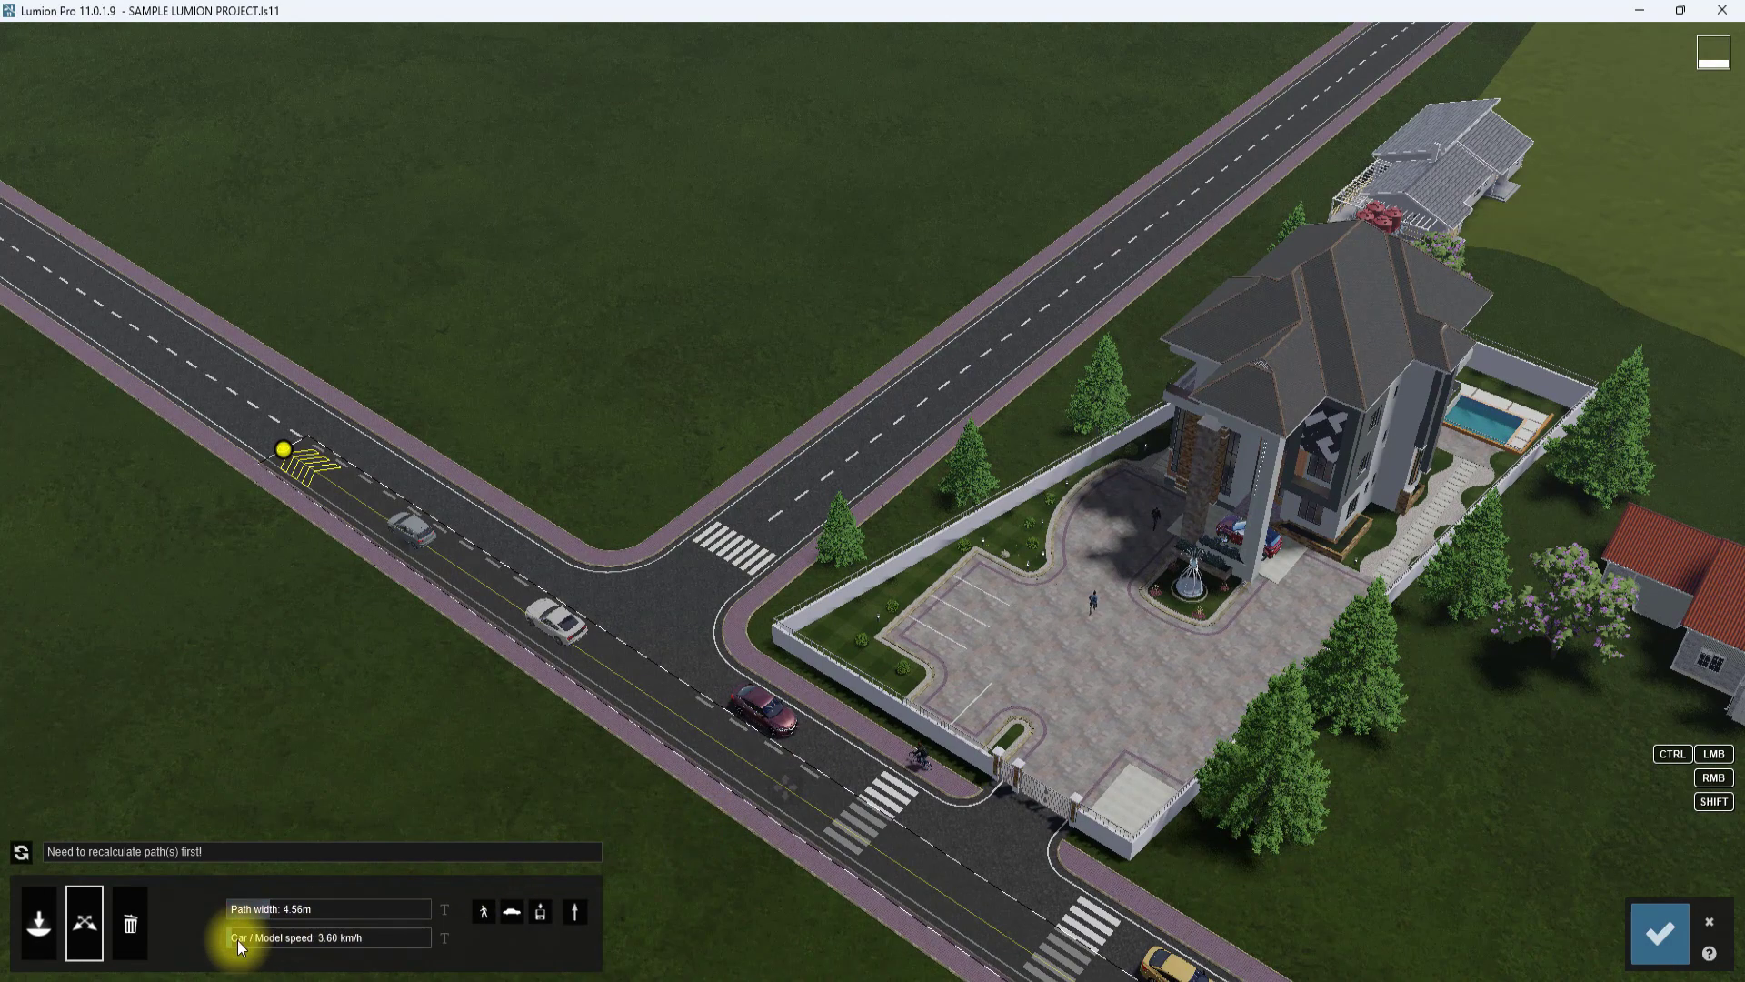
drag(237, 940, 282, 940)
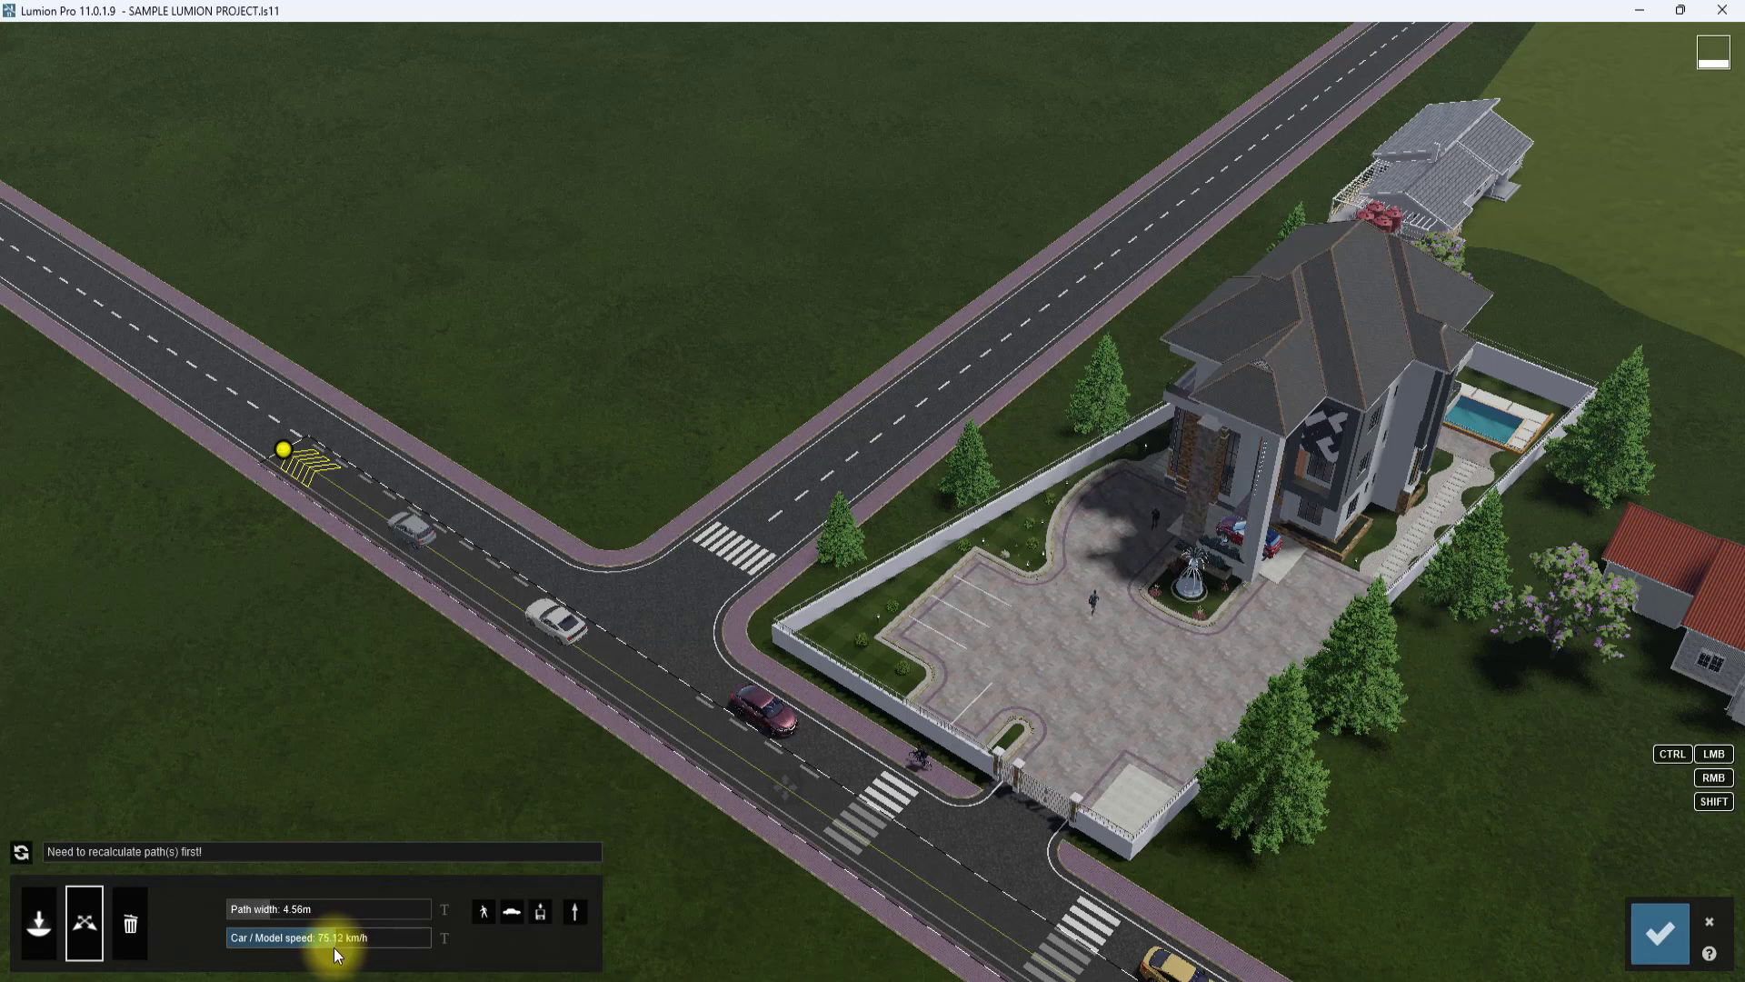
drag(328, 950, 312, 956)
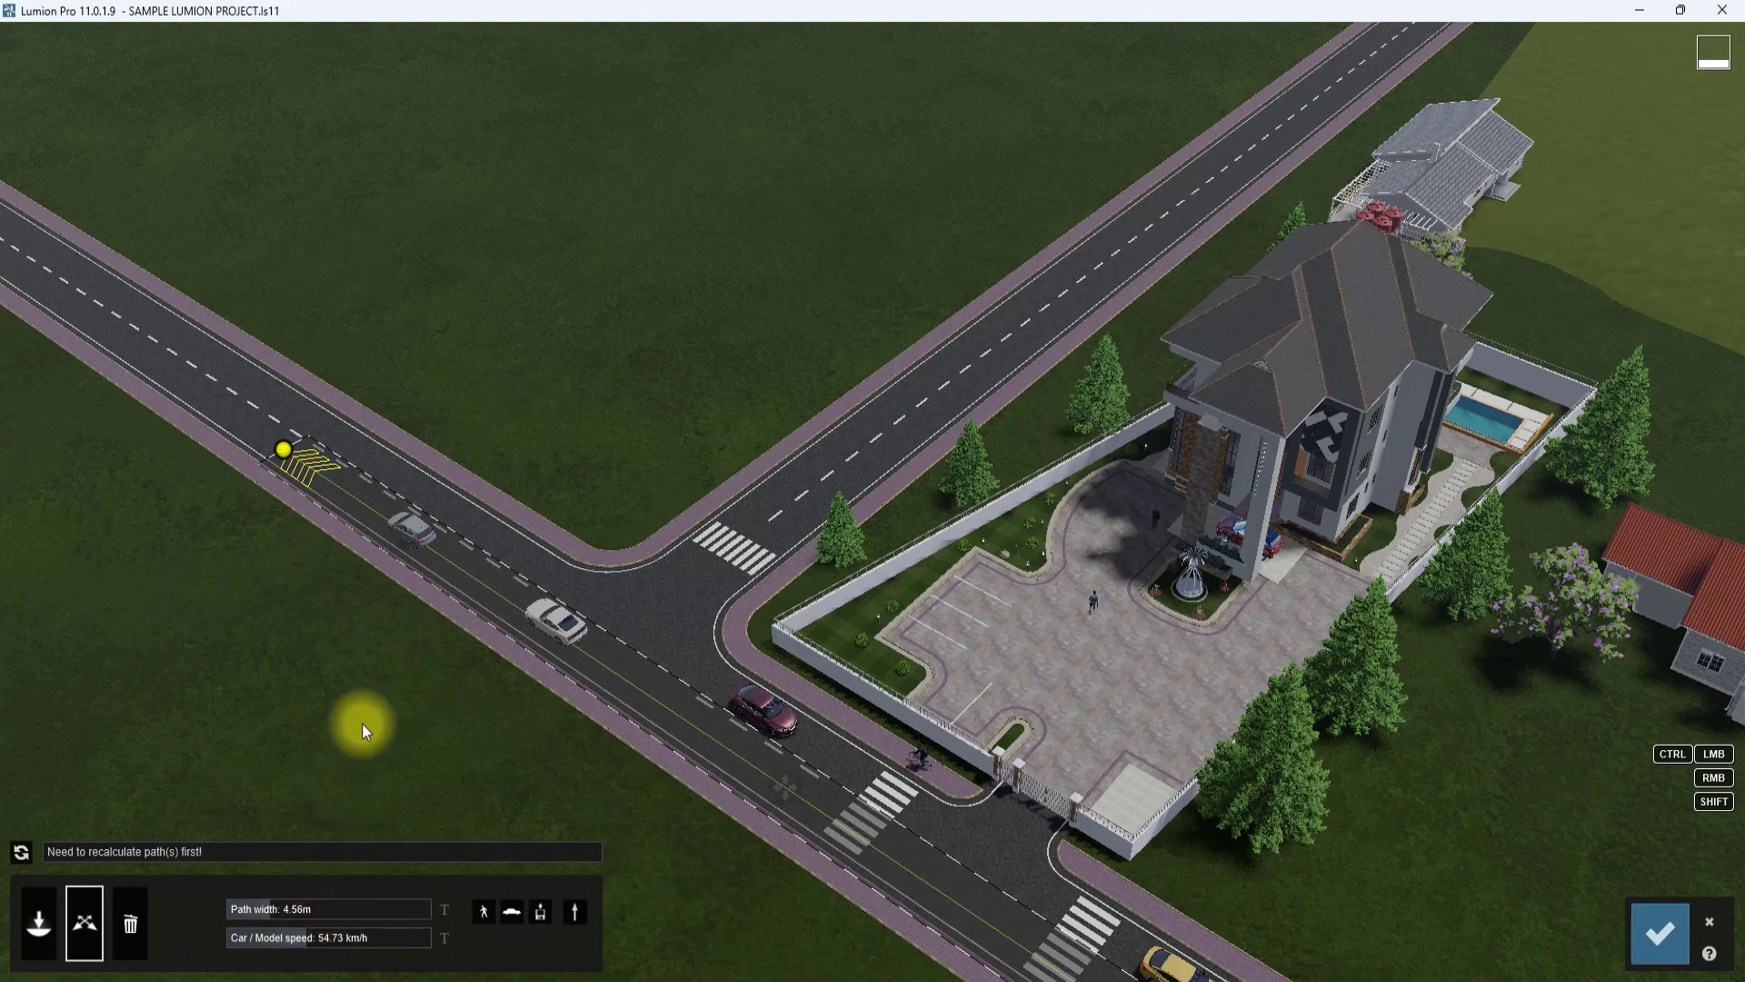
Draw a second path along the gate-side lane in the opposite direction, from before the side-road junction to beyond the parked blue-roofed car.
right_drag(373, 683, 433, 702)
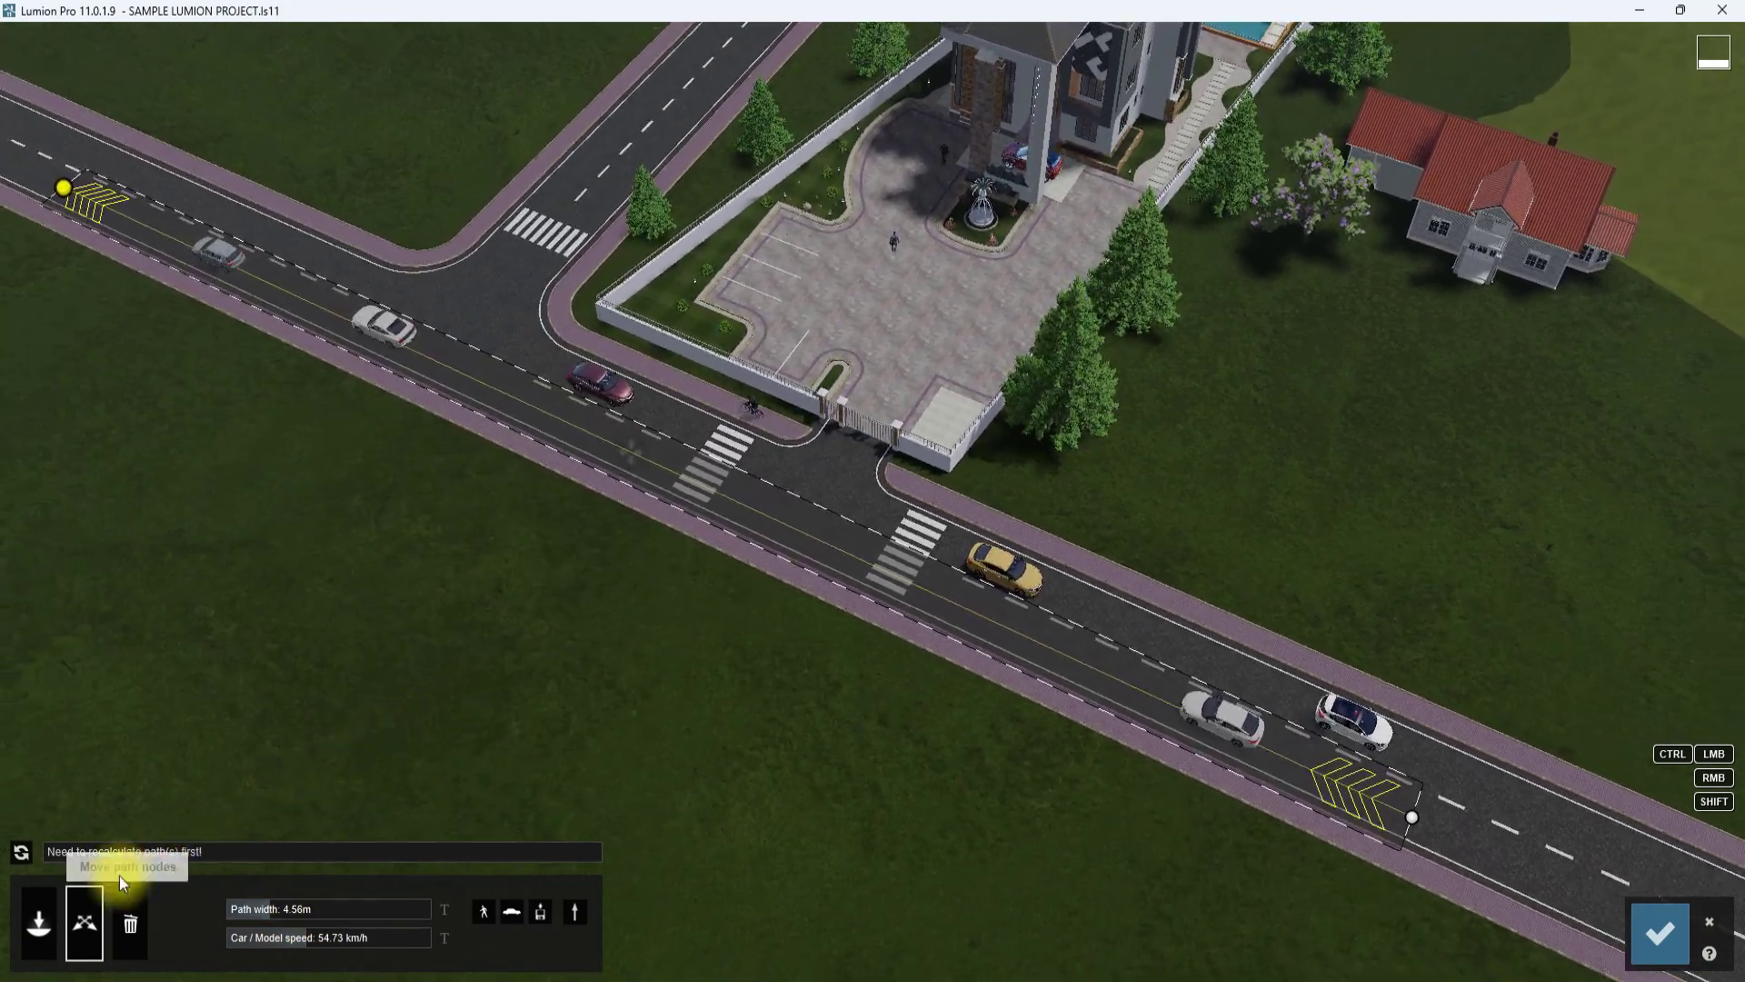
click(35, 927)
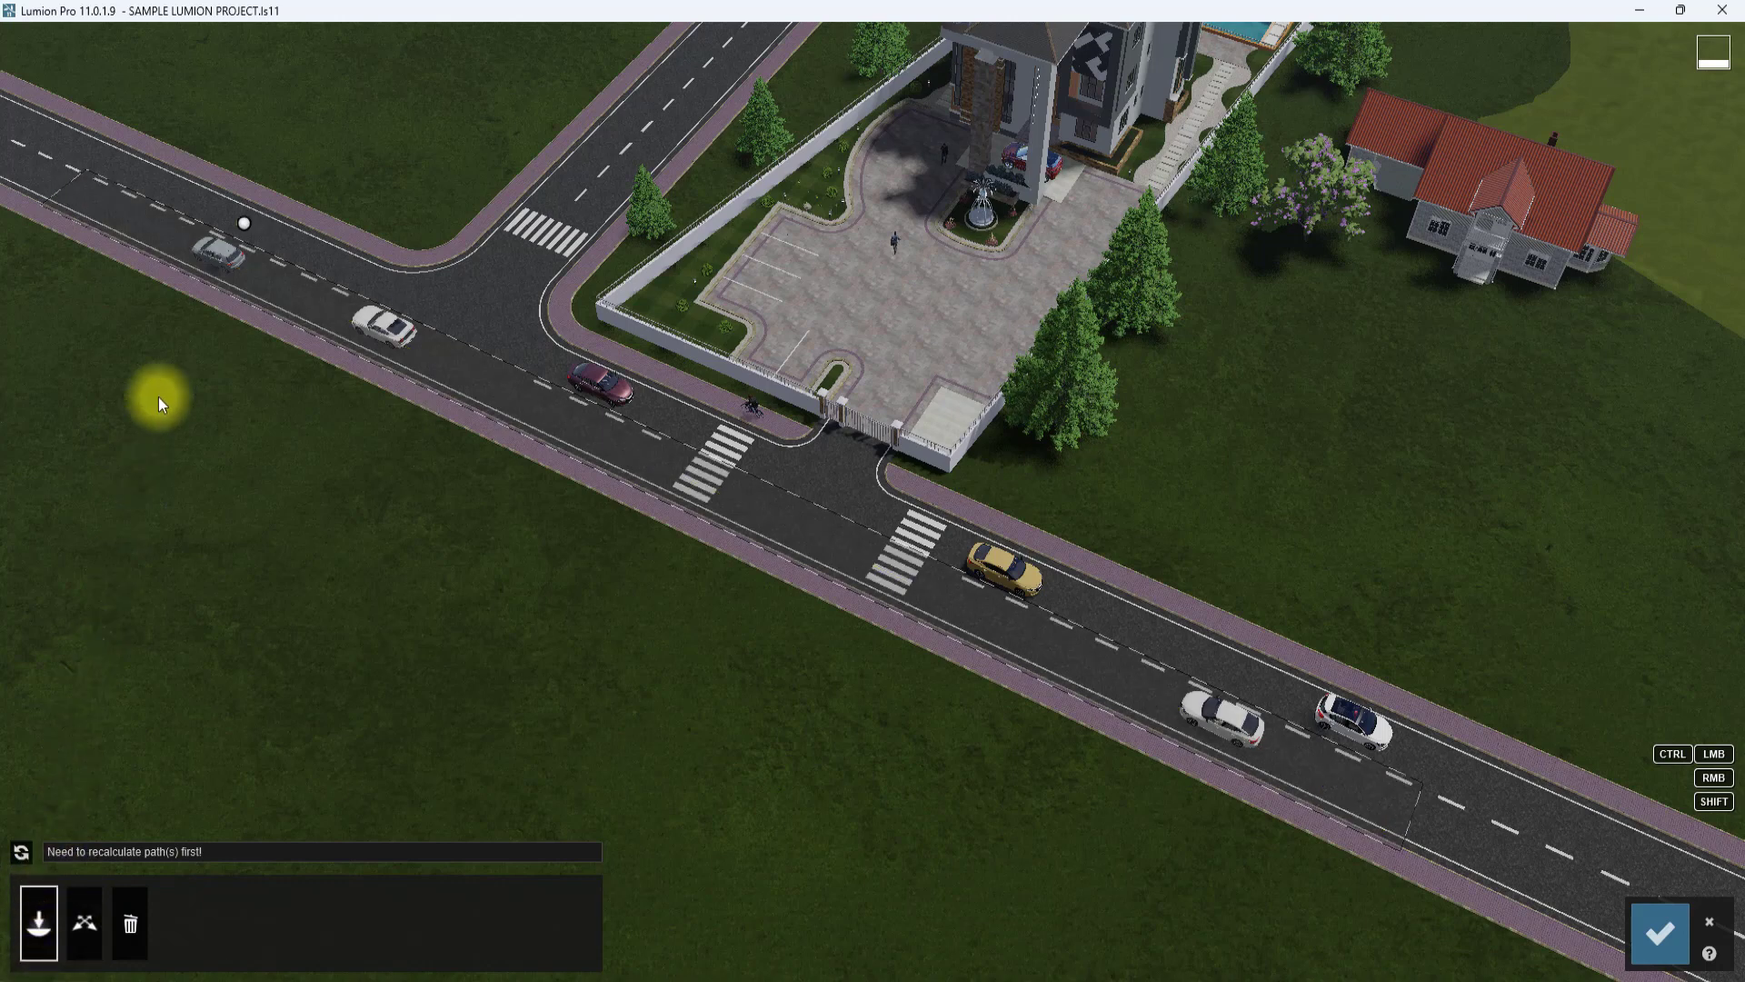
click(206, 202)
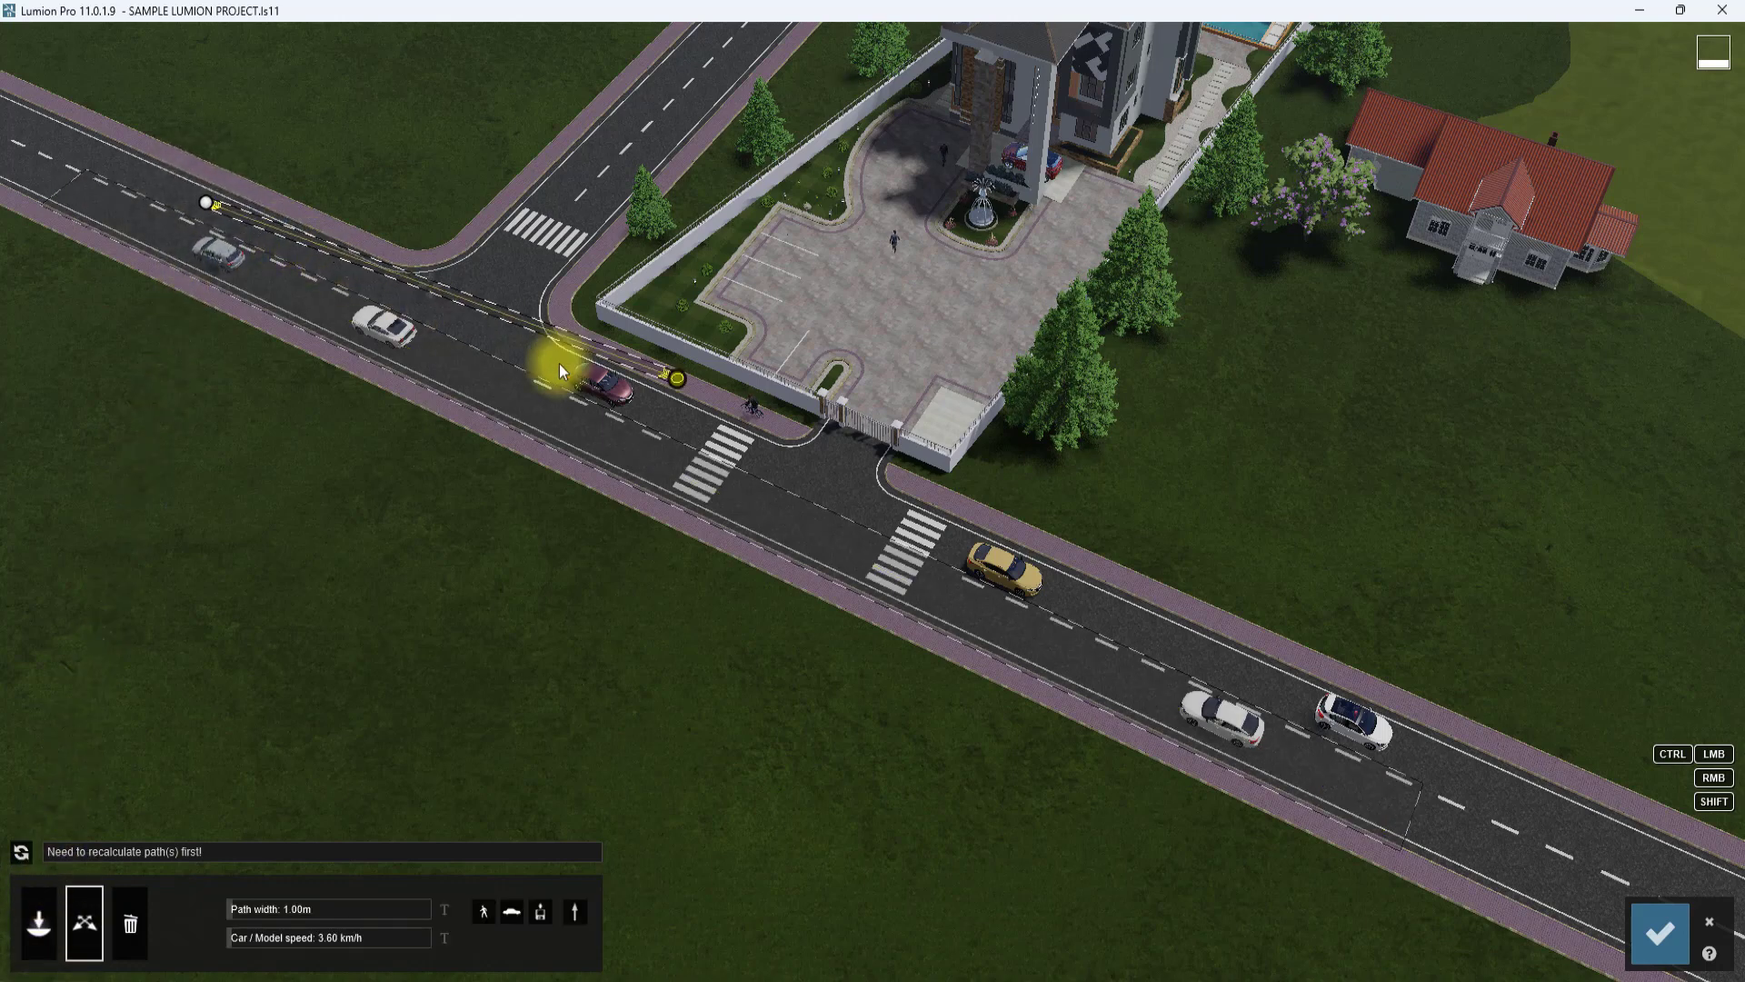
click(1523, 804)
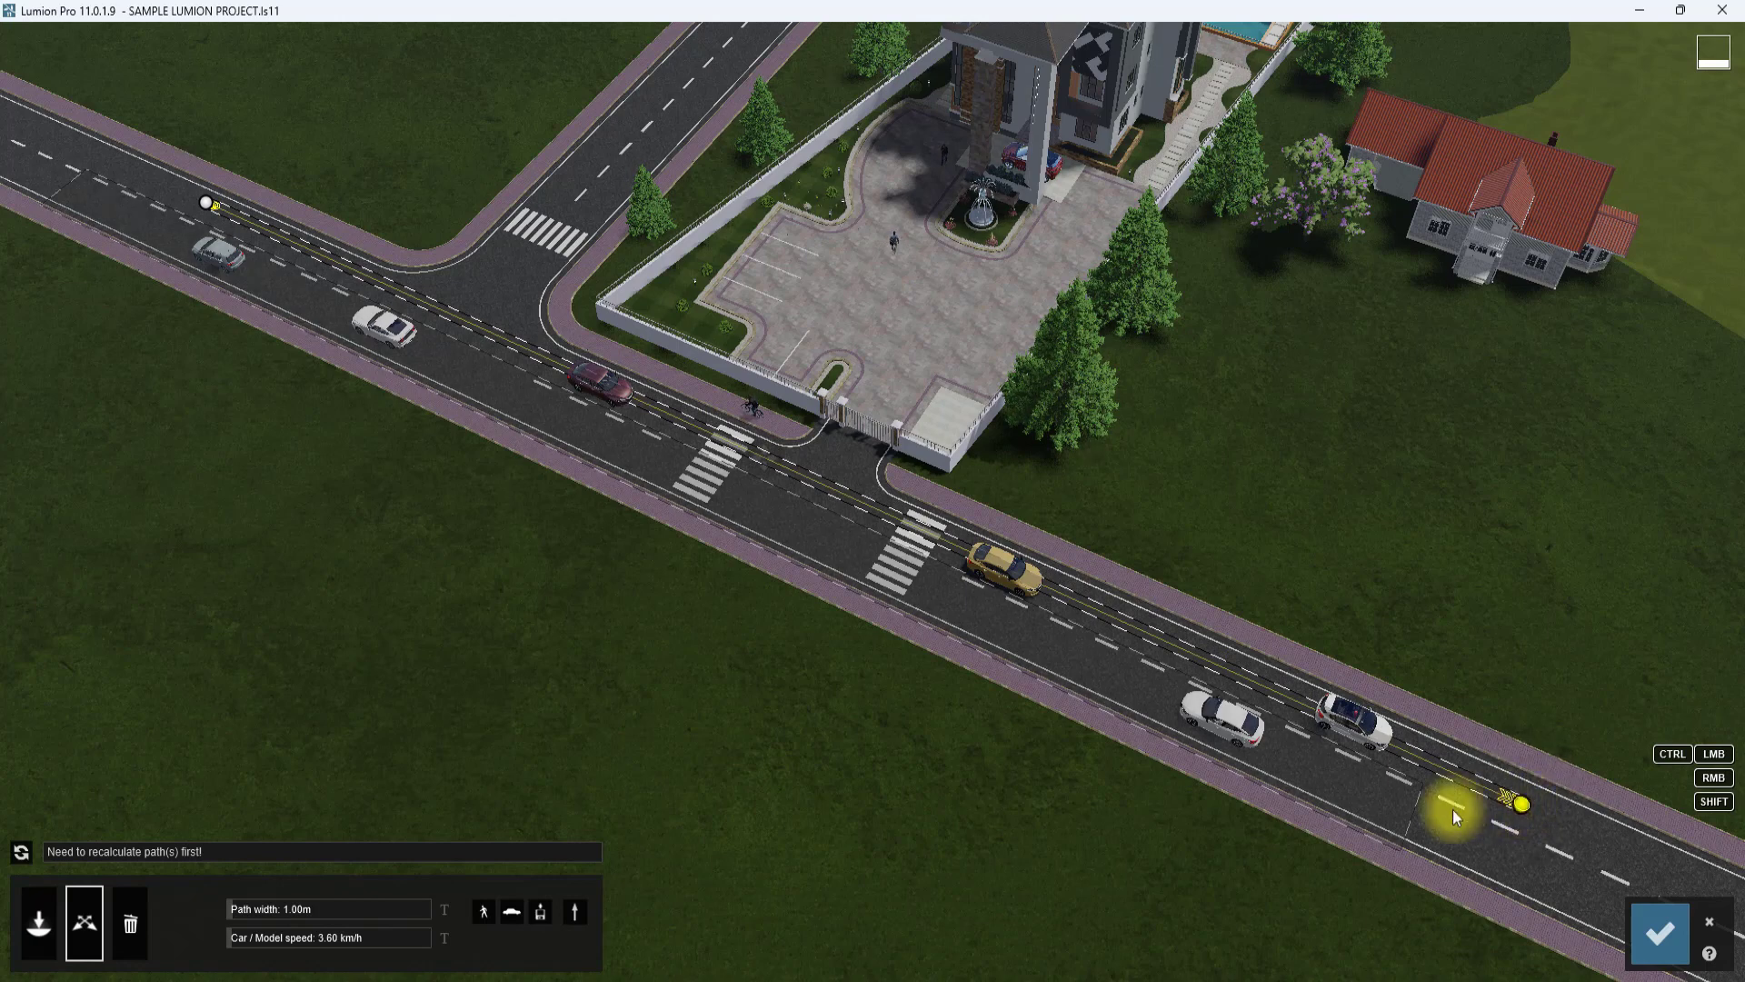
Set the second path's width to 2.92 m and its car/model speed to about 49.79 km/h, and save the Mass Move.
drag(267, 911, 300, 937)
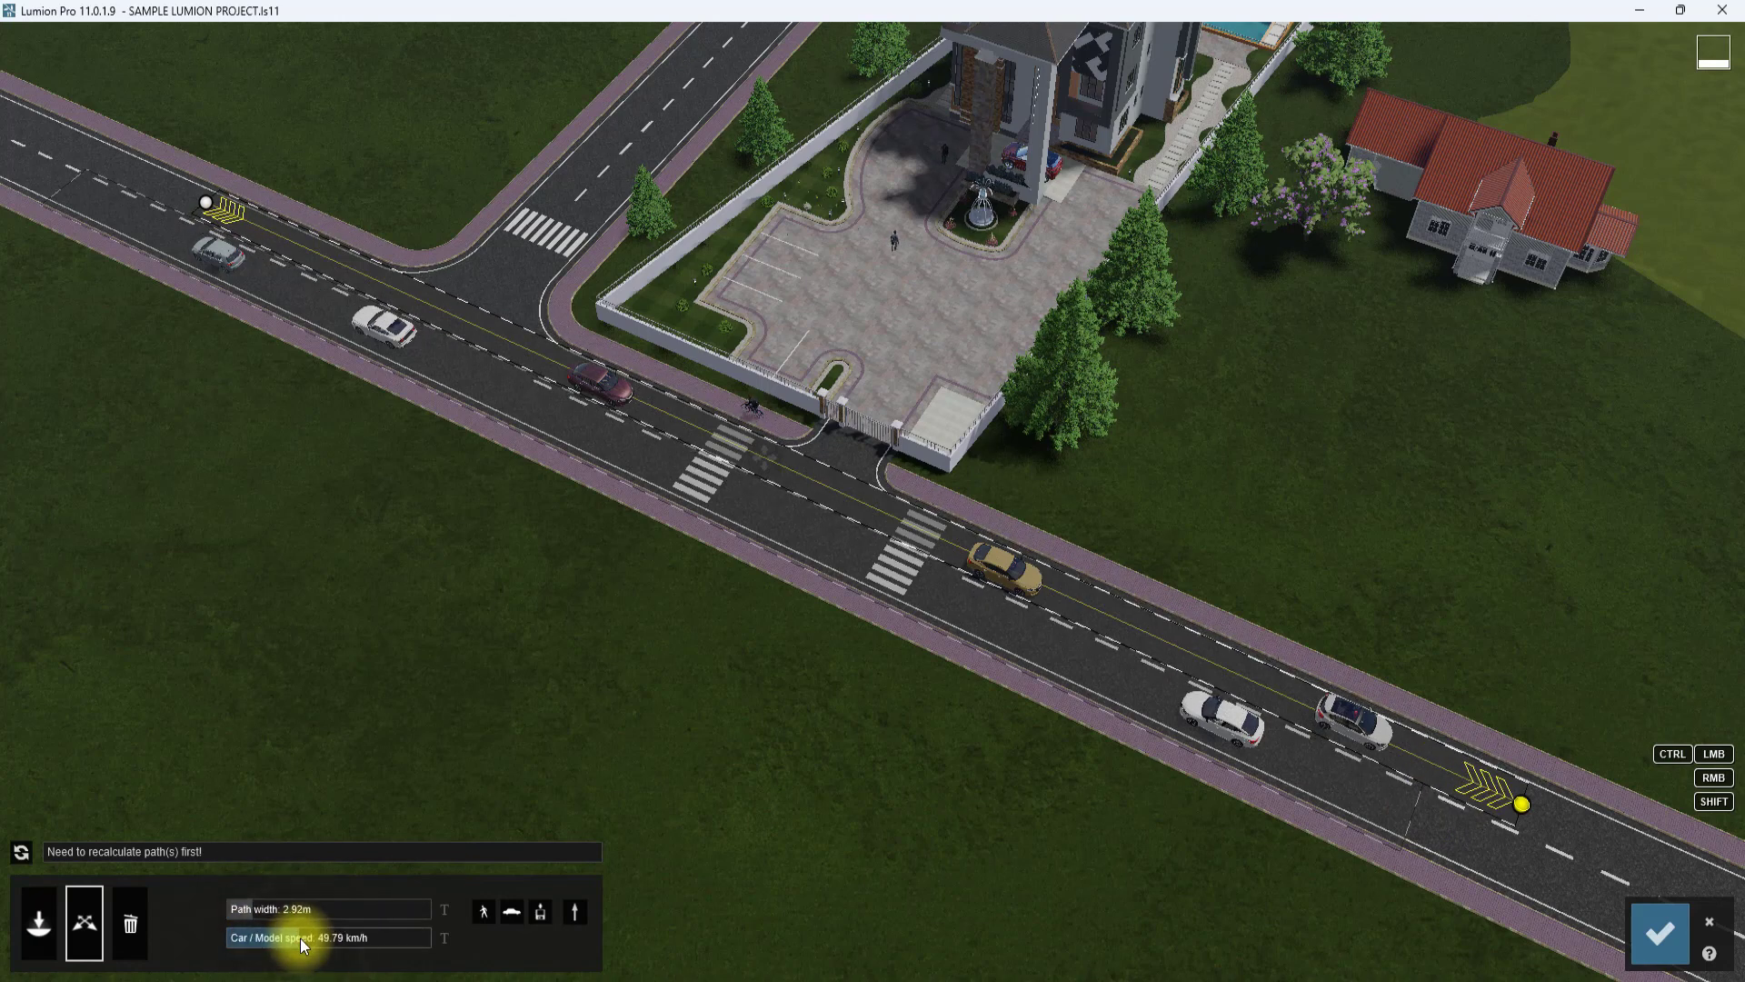
click(1650, 940)
Play clip 1 from the start to review the traffic moving along both Mass Move paths.
click(37, 772)
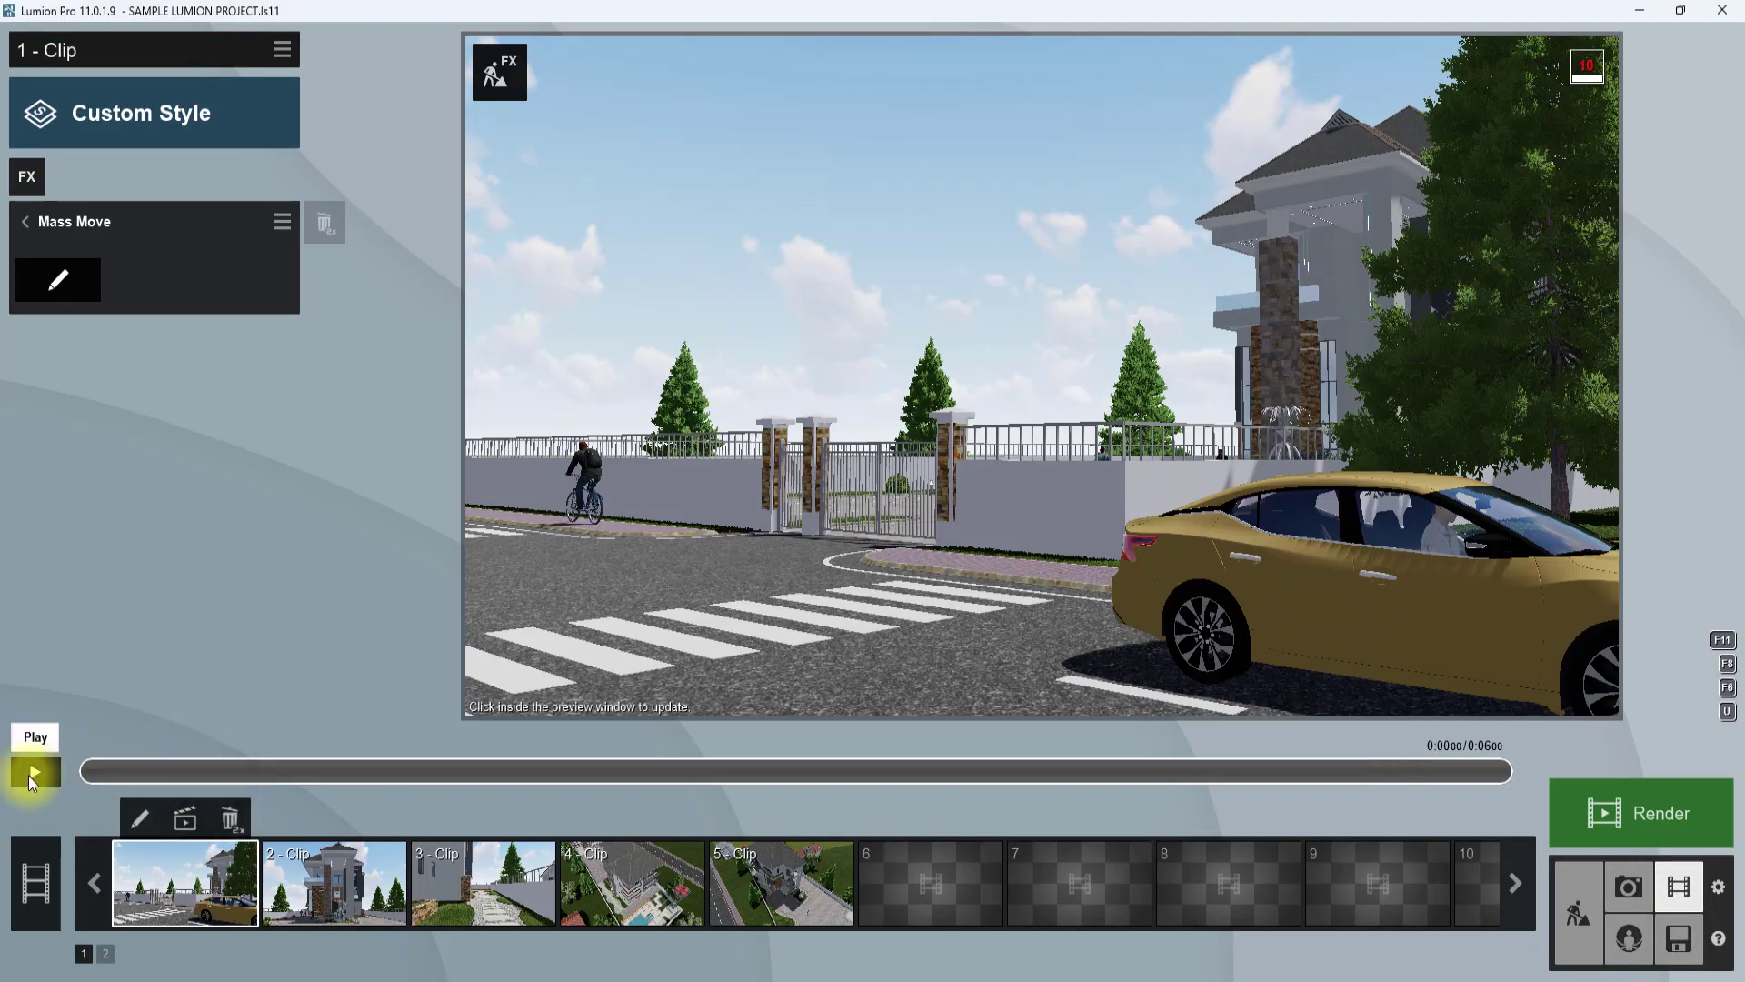
click(29, 776)
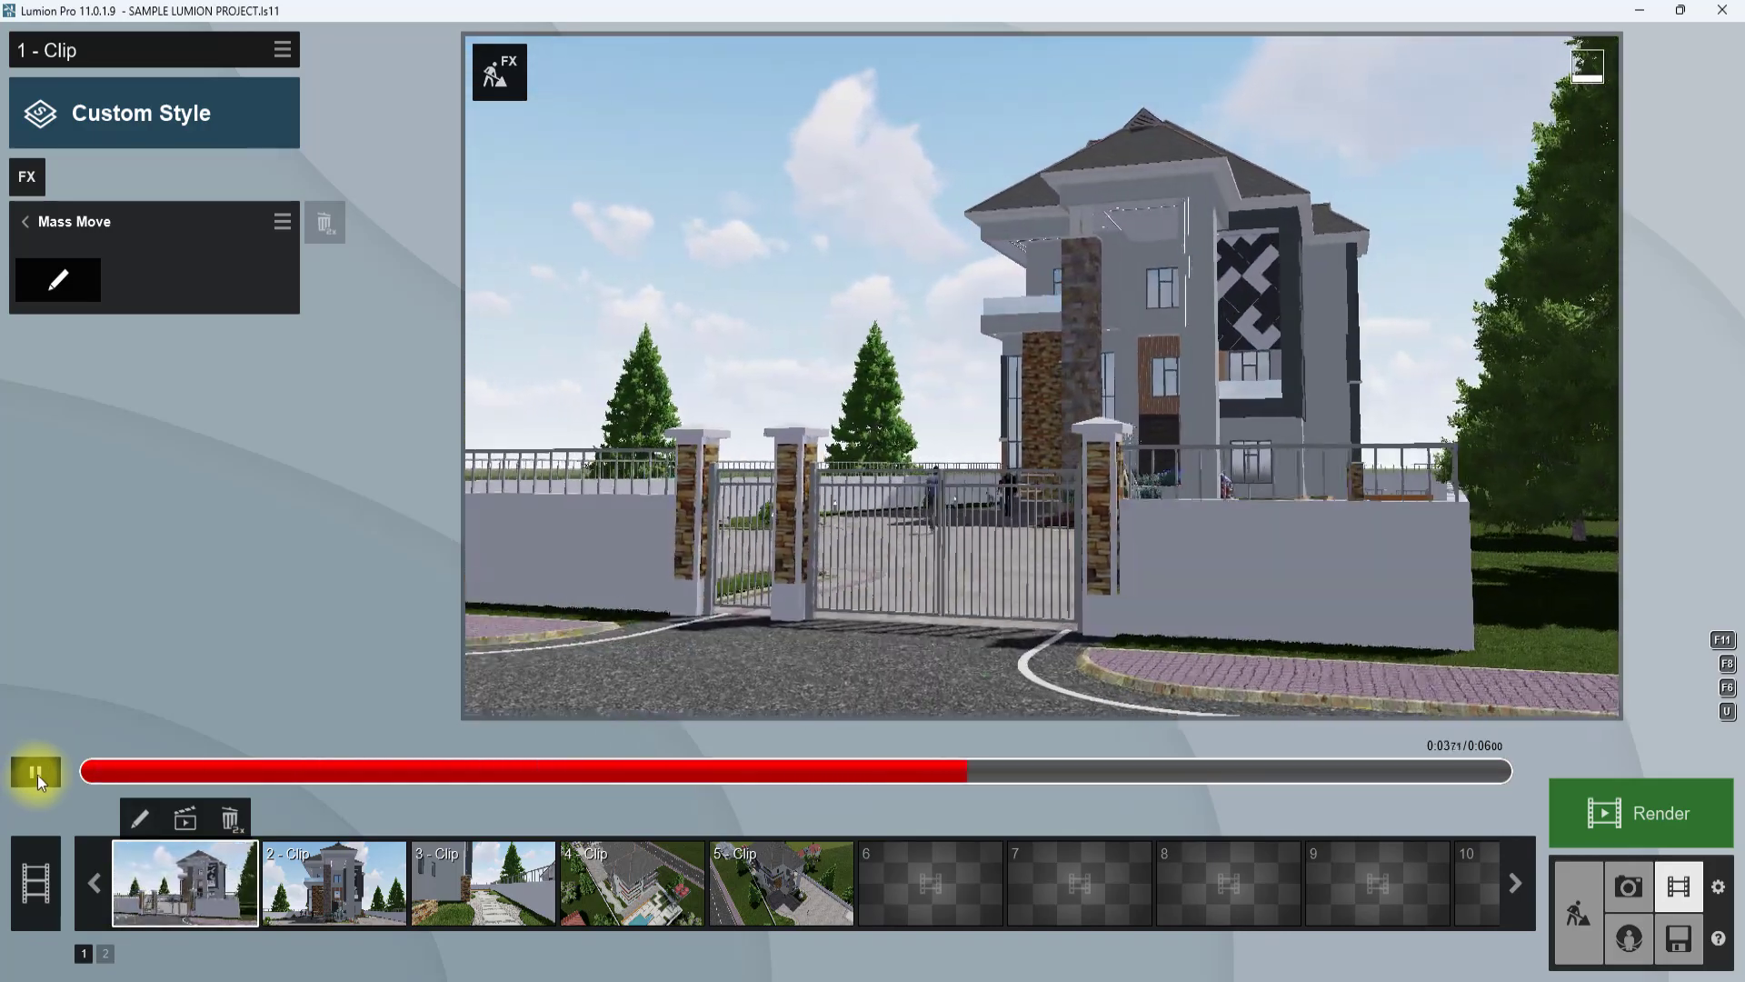
click(52, 772)
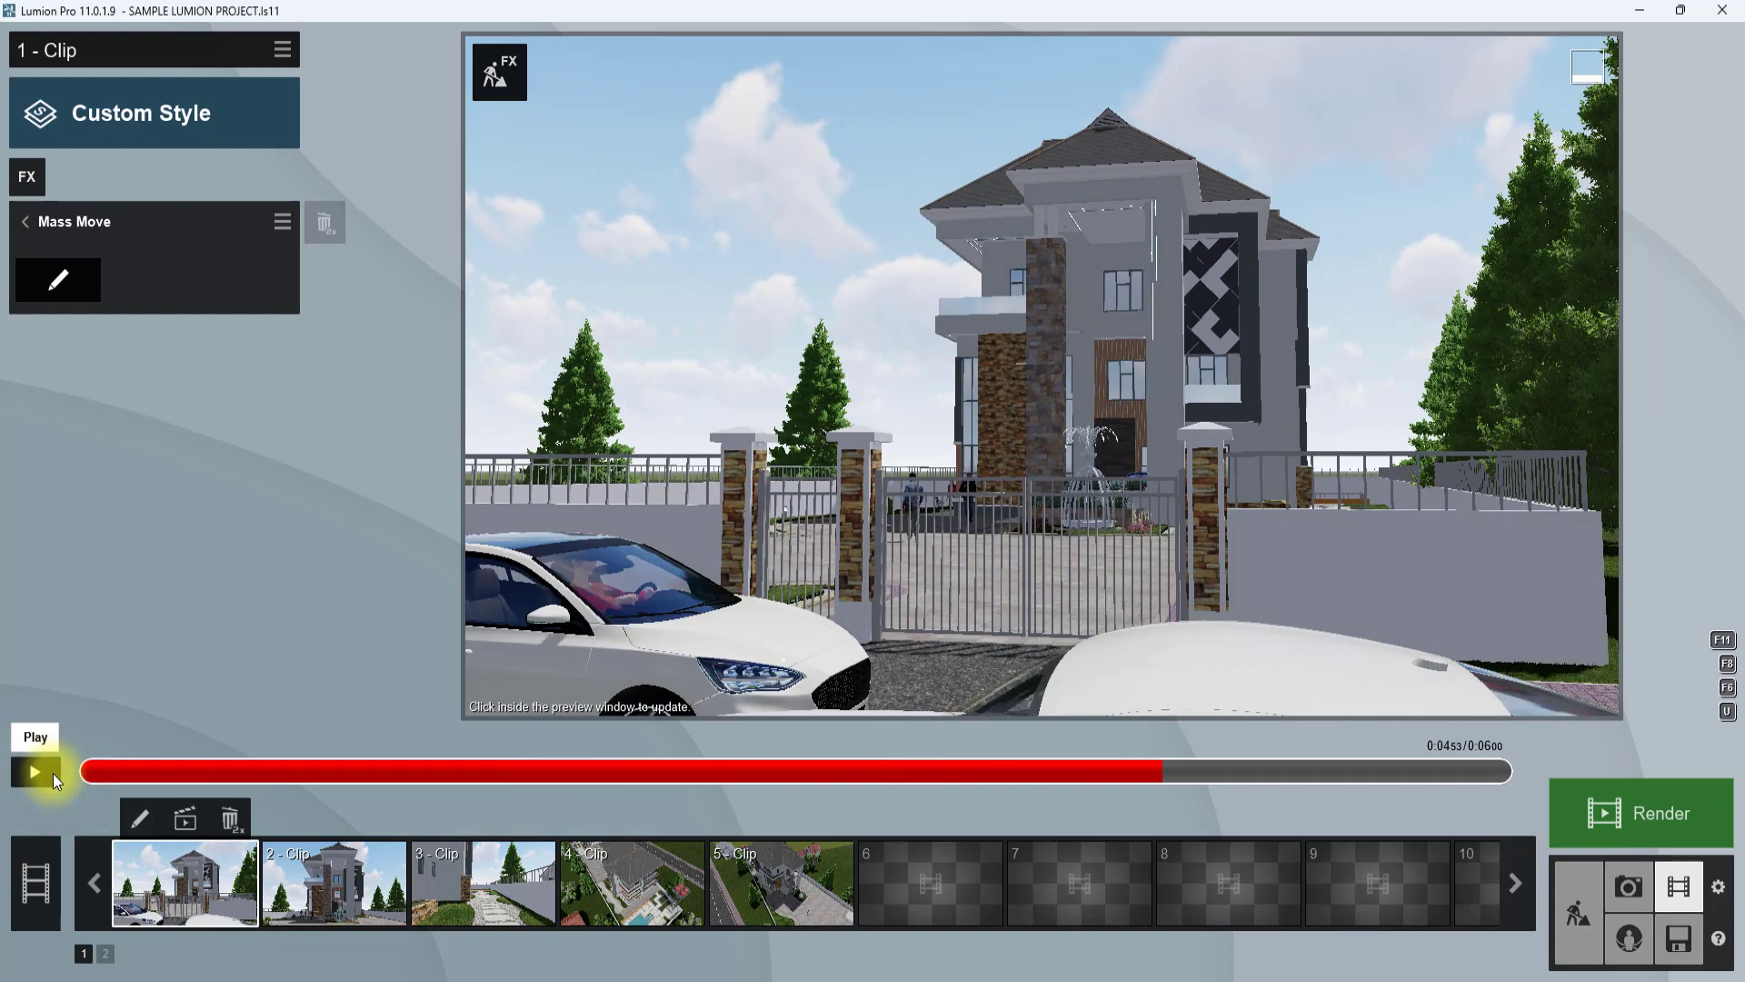